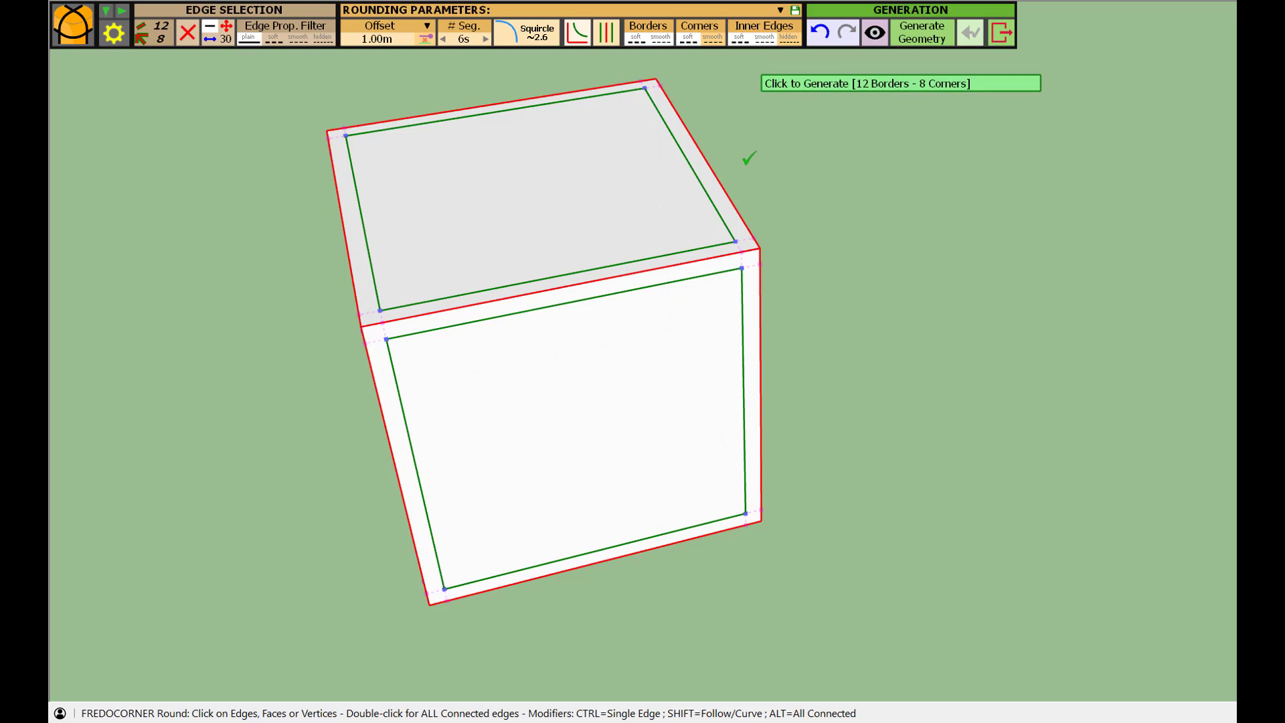
- Set the top face's front offset line to a 2r ratio and generate the cube's rounded geometry
click(597, 269)
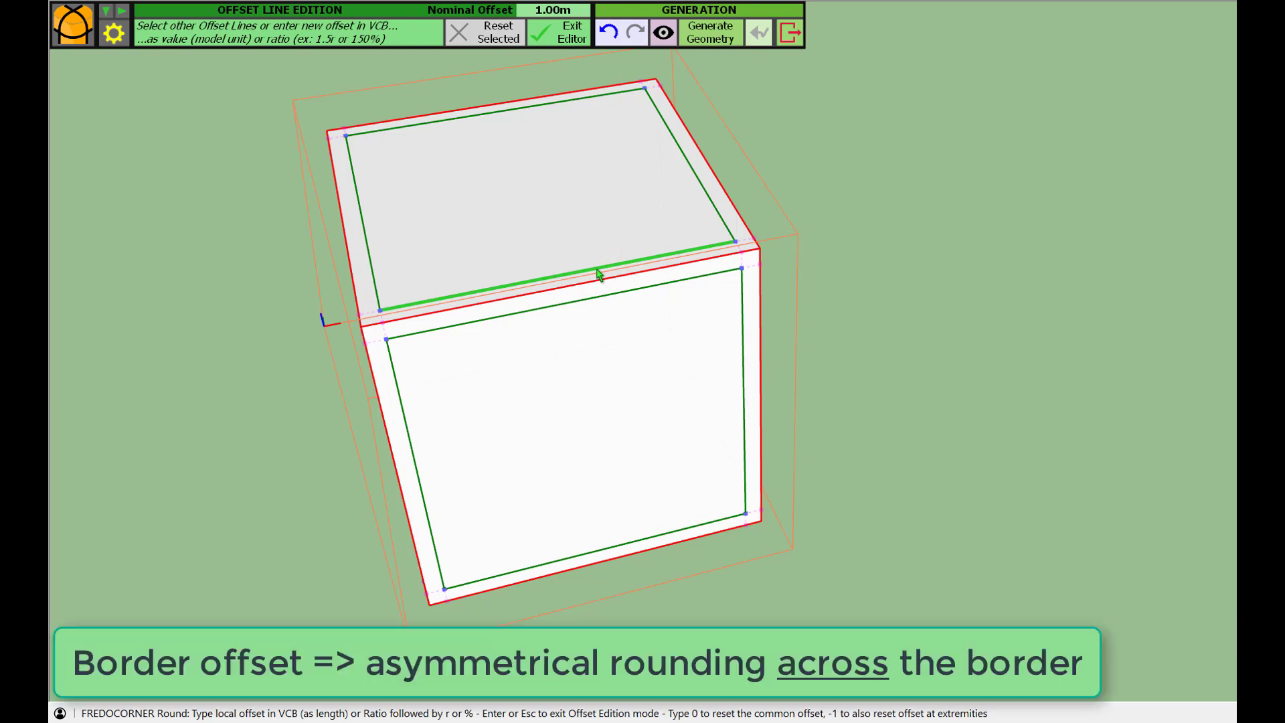
text(2r)
key(Return)
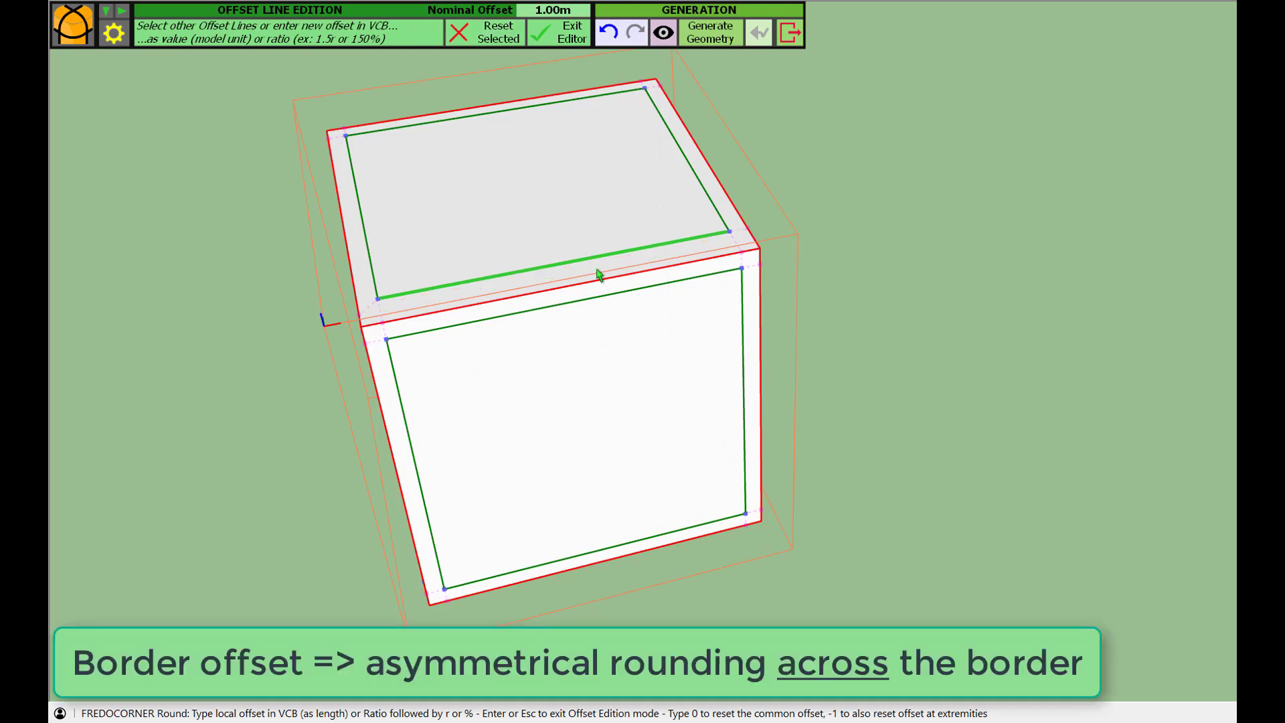
click(724, 37)
middle_drag(493, 295, 792, 279)
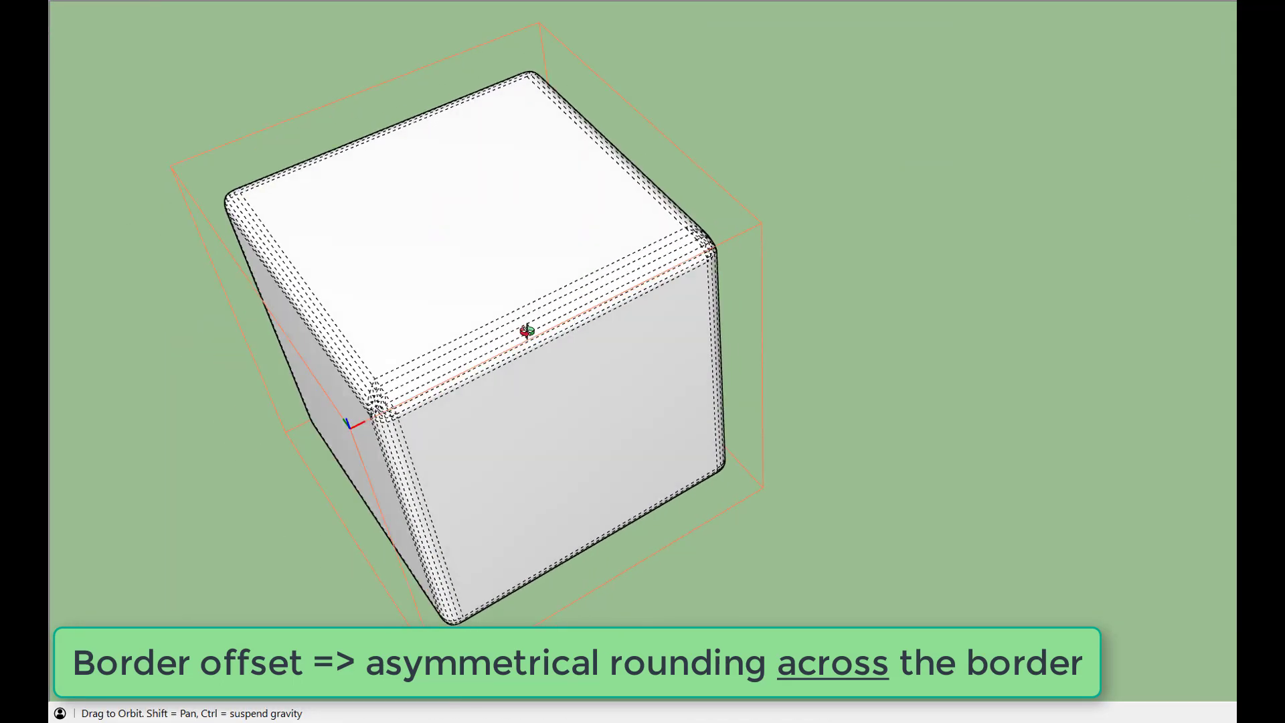
middle_drag(524, 330, 468, 304)
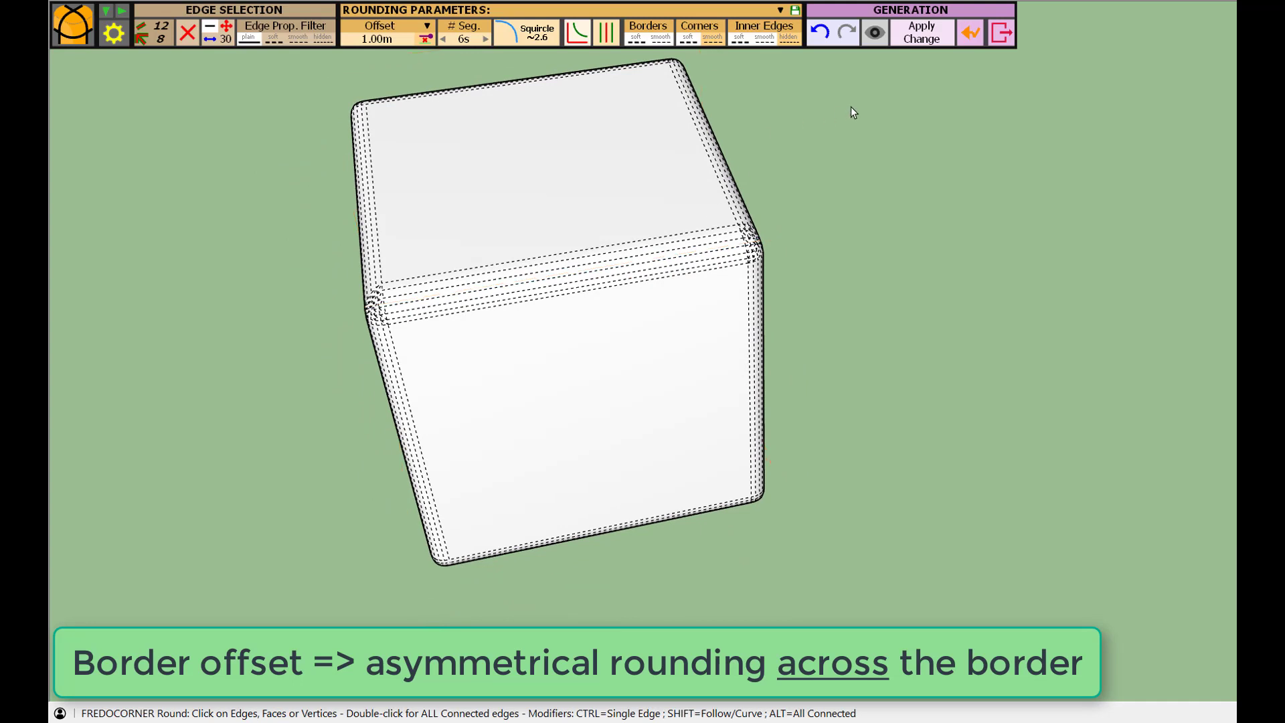
- Roll back the generated rounding and reset all variable offsets to the nominal offset
click(971, 33)
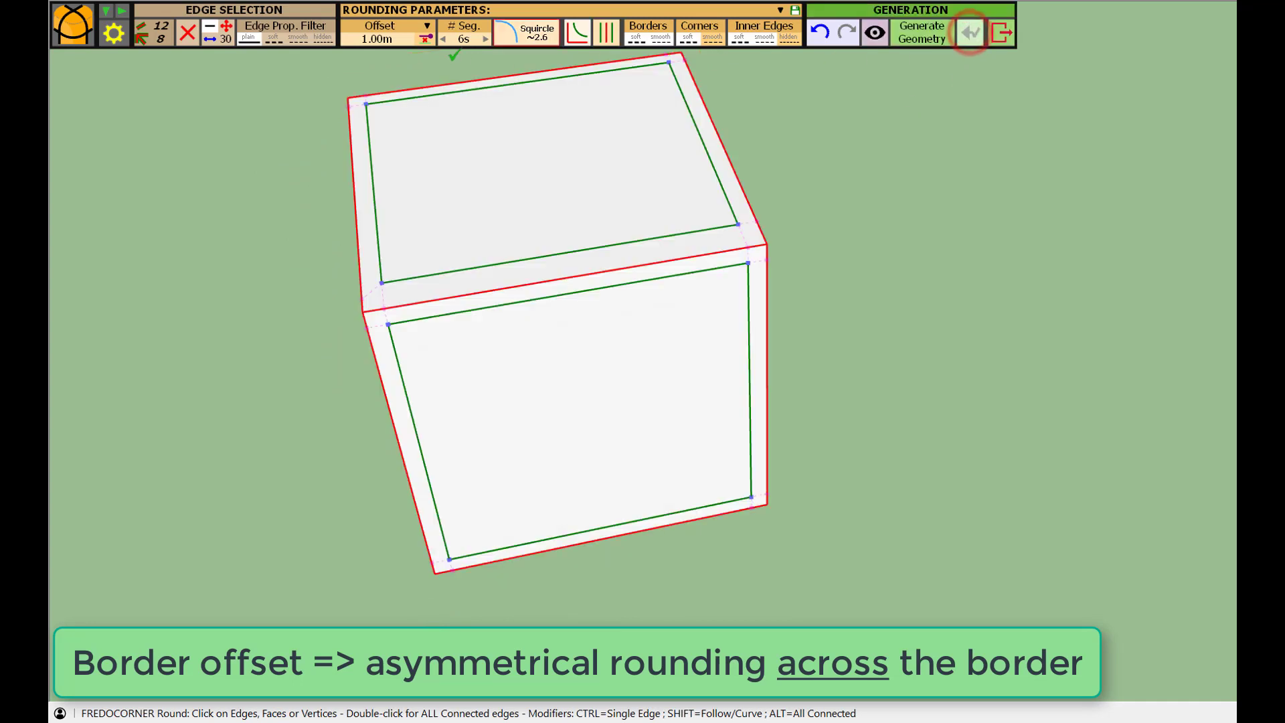
click(424, 40)
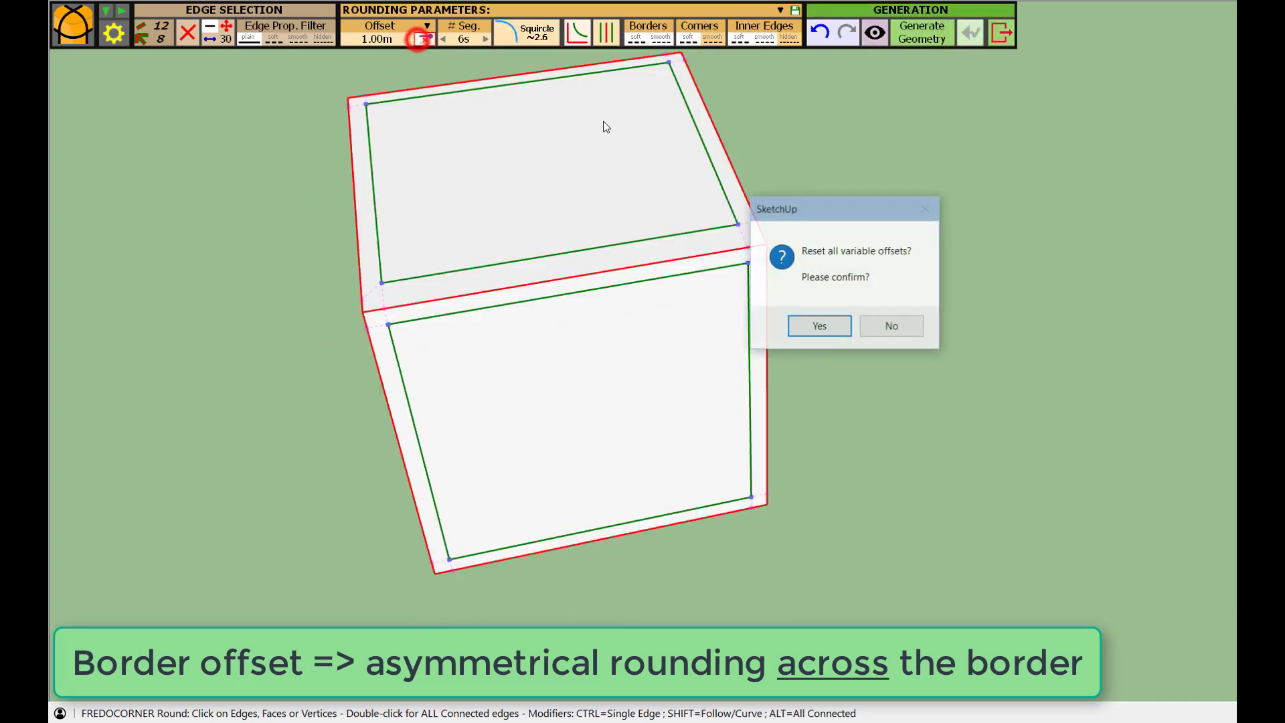
click(824, 328)
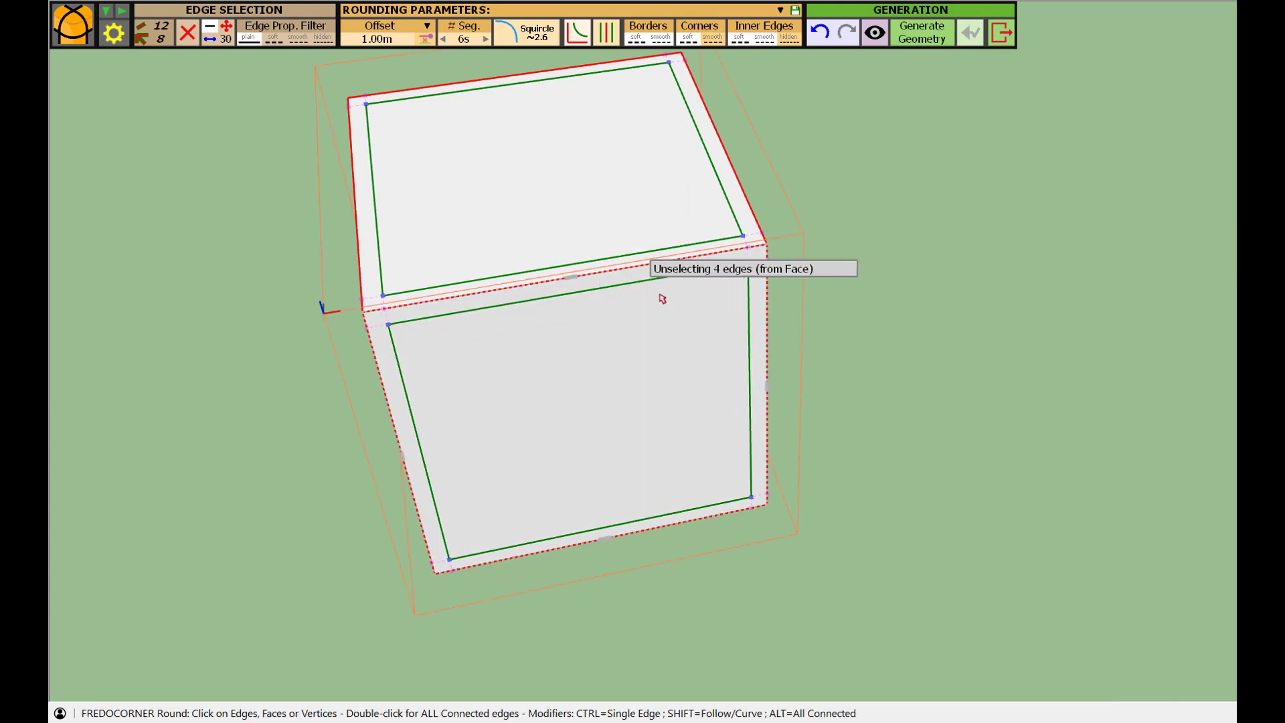
- Increase the corner offset at the left end of the top face's front offset line and generate the rounded geometry
scroll(662, 296, down, 1)
scroll(436, 294, up, 1)
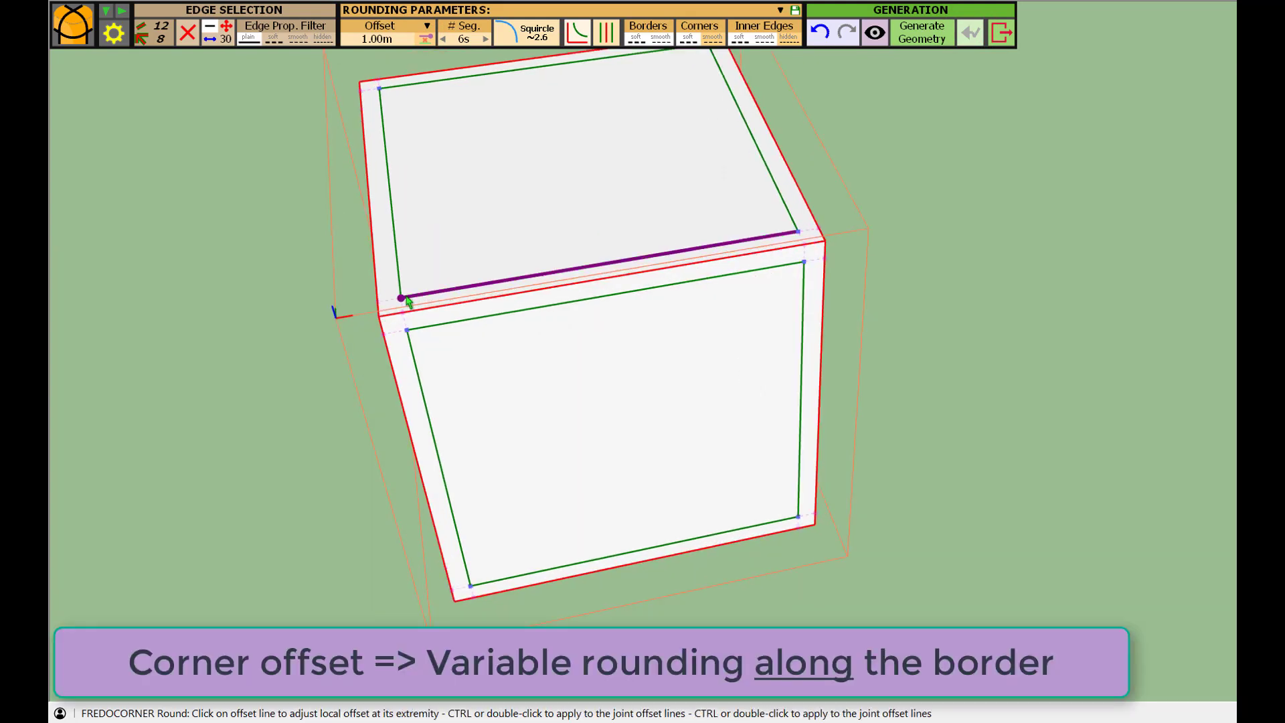
click(406, 299)
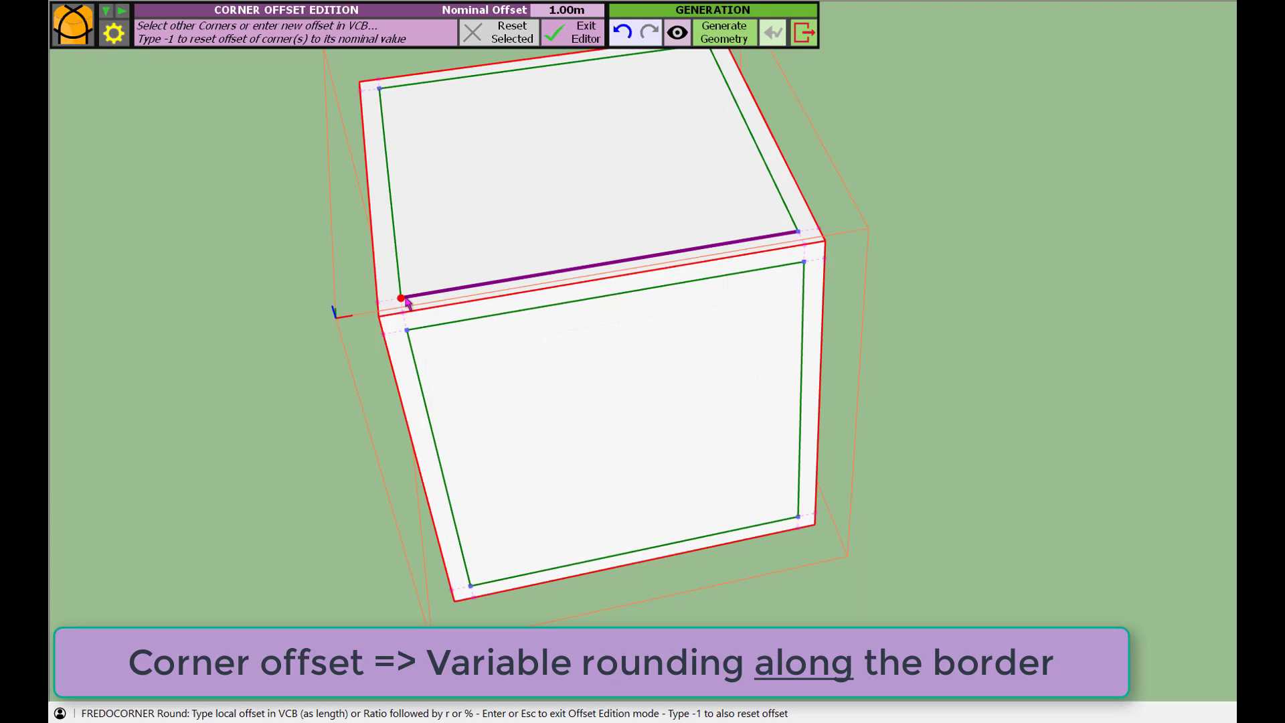
key(Return)
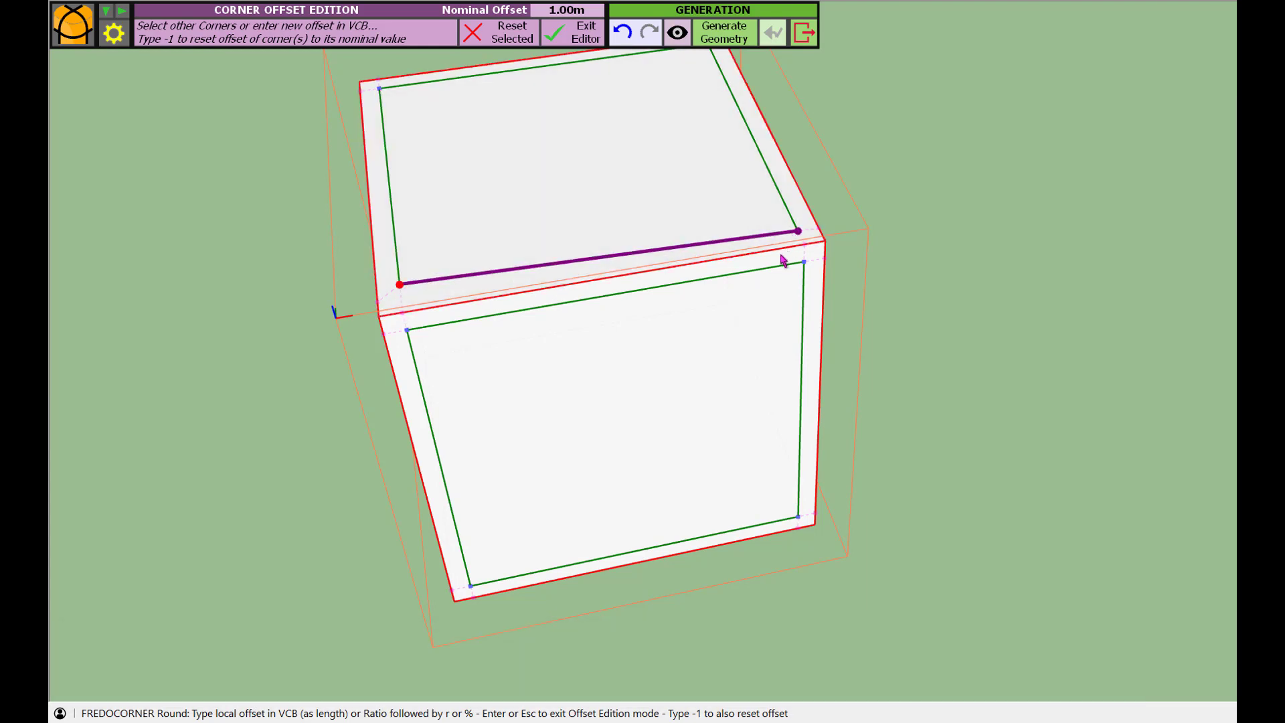
click(731, 40)
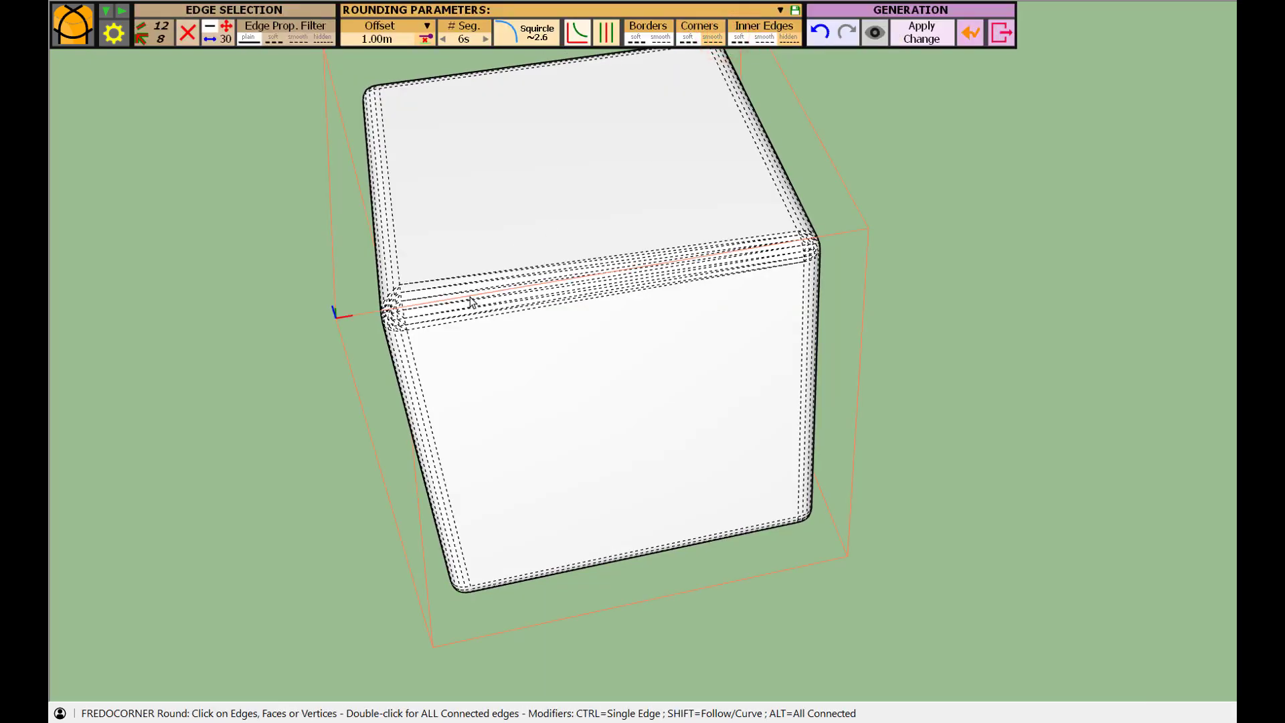
mouse_move(471, 301)
middle_down()
mouse_move(702, 244)
mouse_move(642, 298)
mouse_move(486, 282)
middle_up()
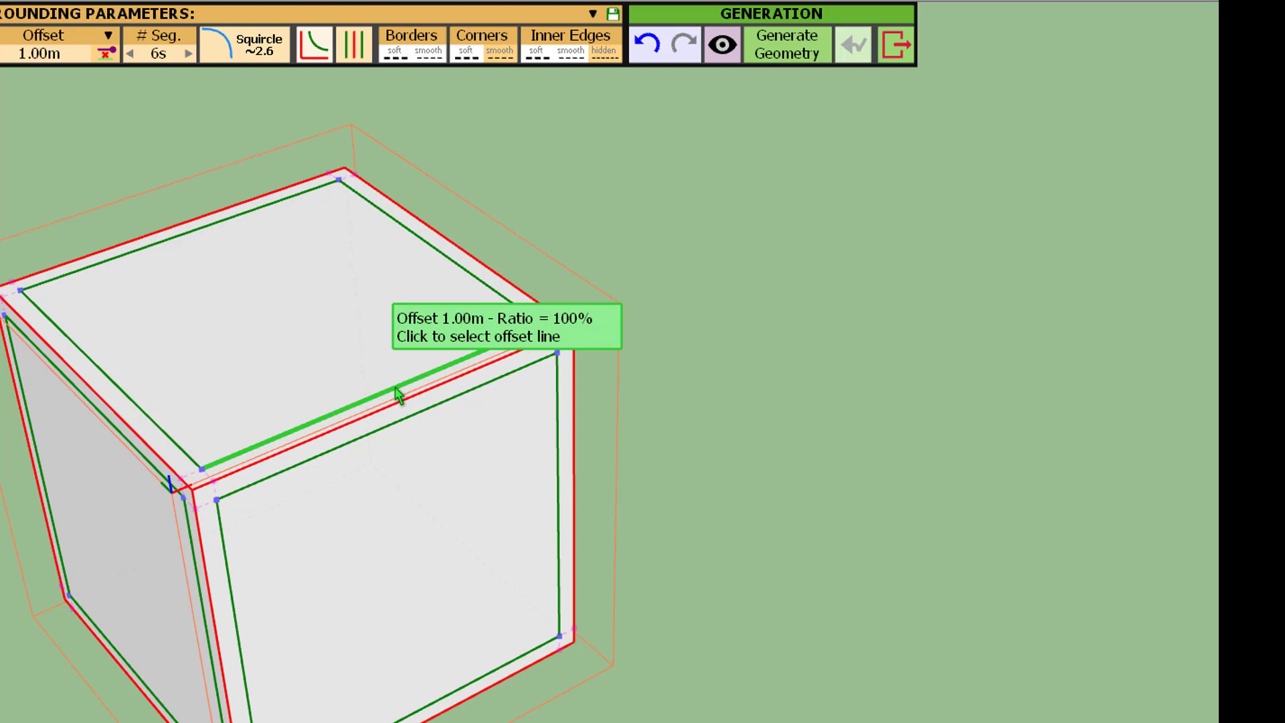
- Set the offset of the top face's front and right offset lines to 3 m, leaving the left line unselected
click(397, 395)
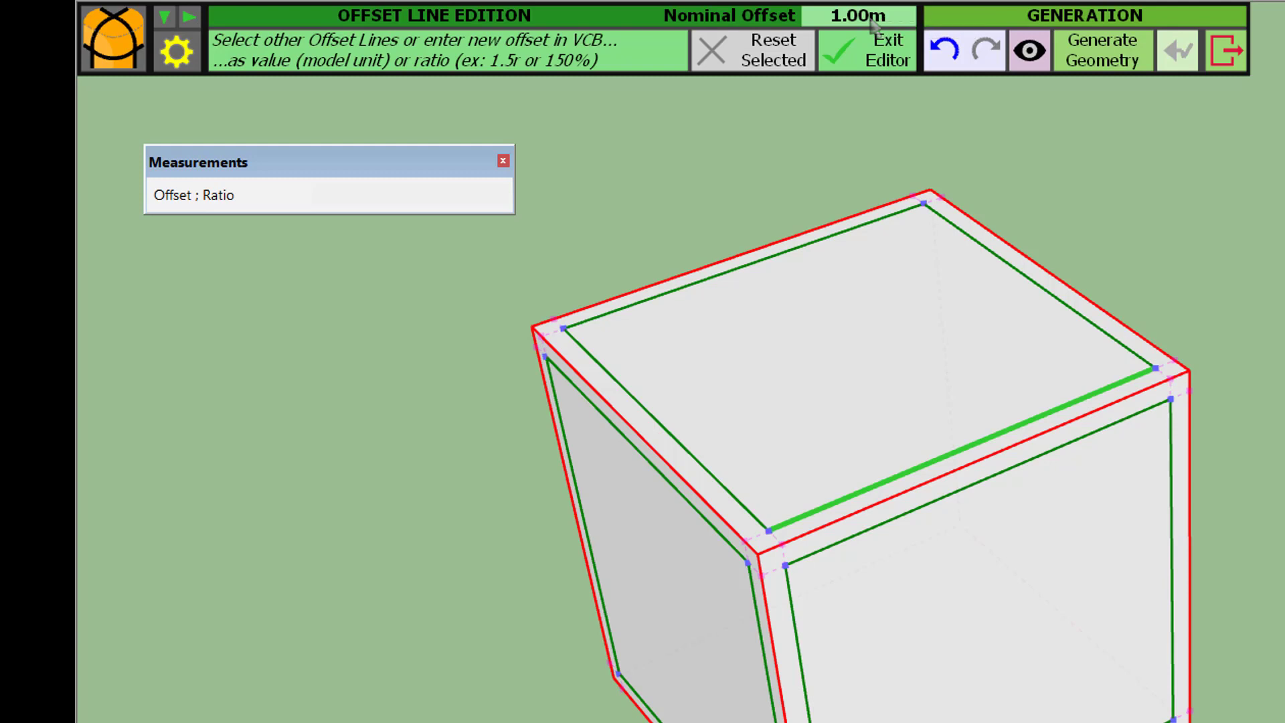
click(714, 472)
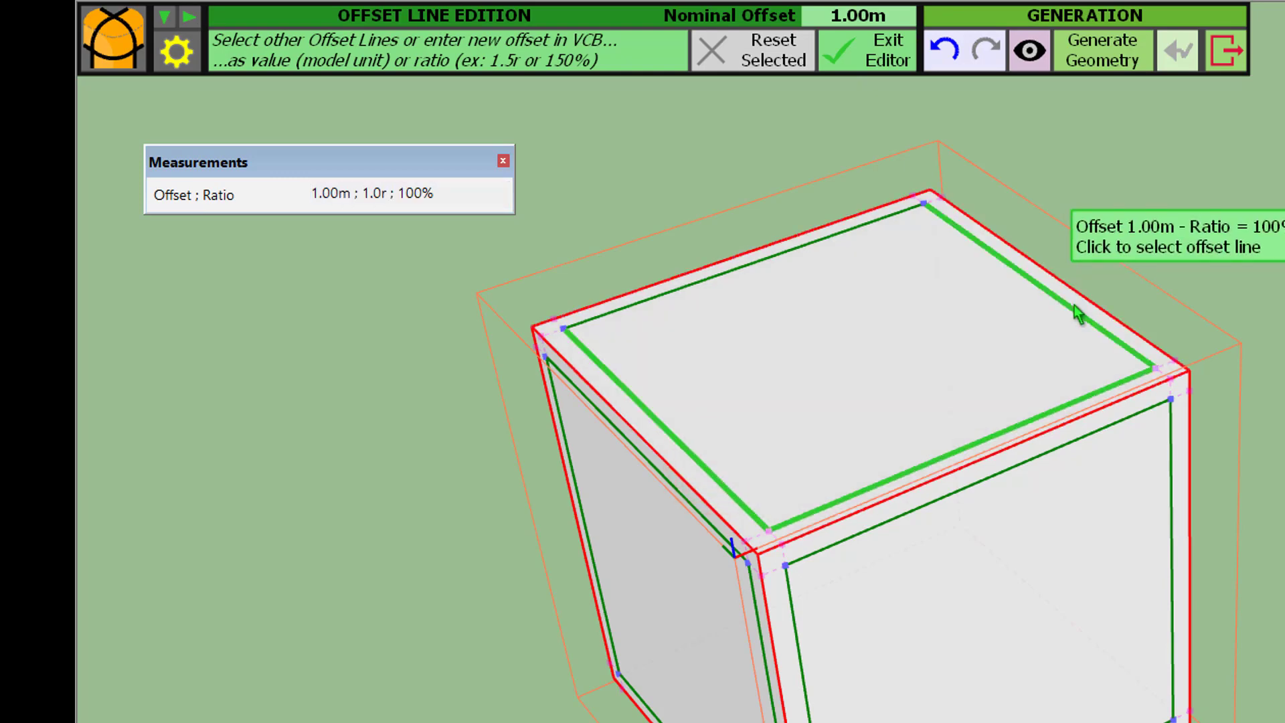
click(1072, 306)
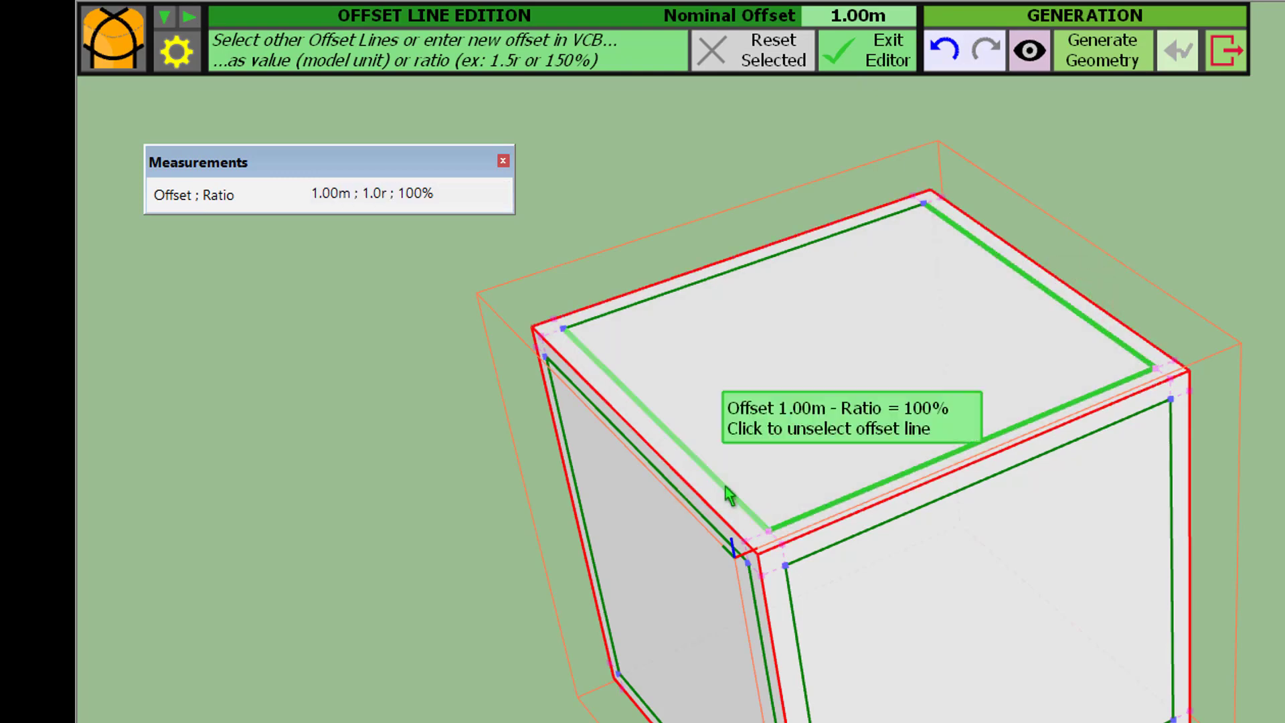
click(726, 488)
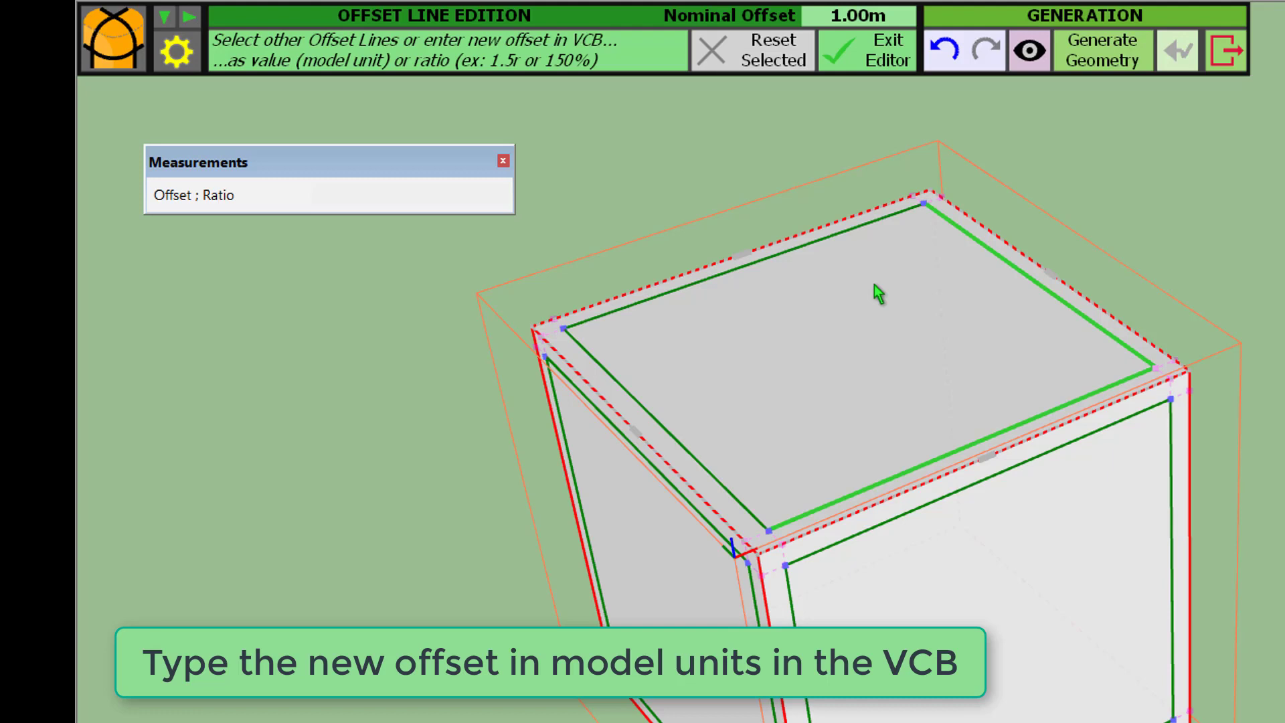
text(3)
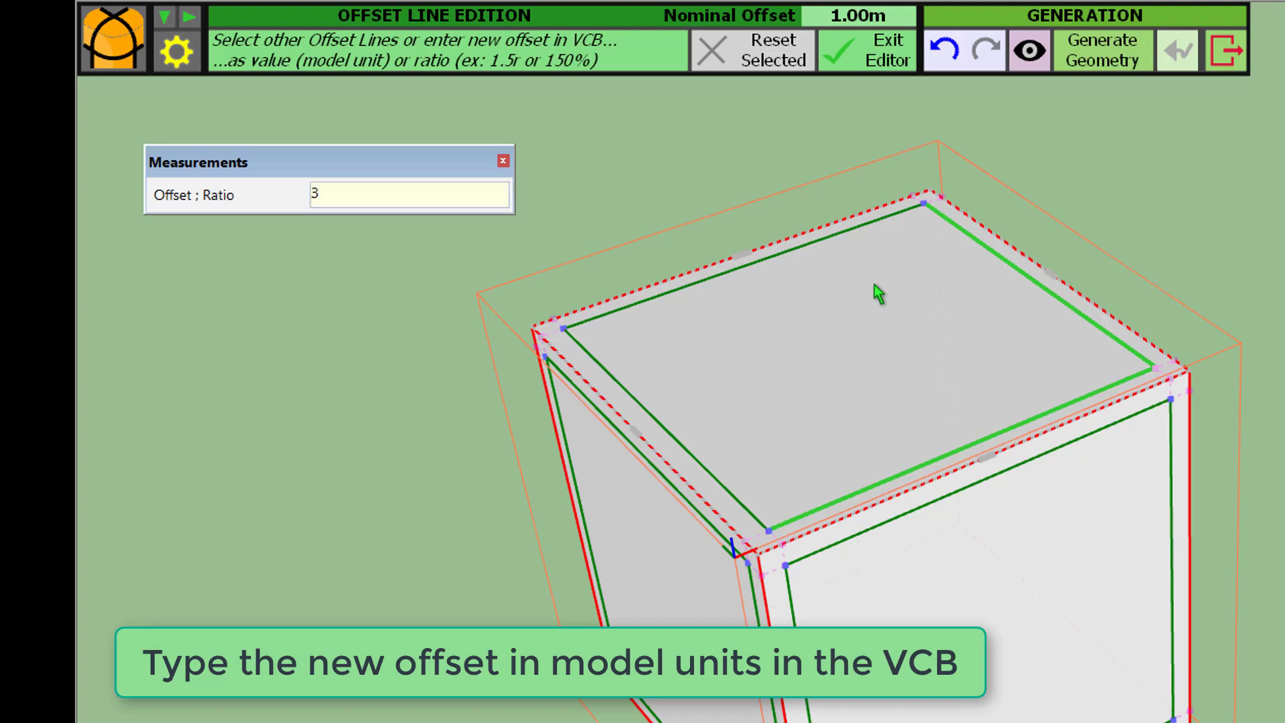
key(Return)
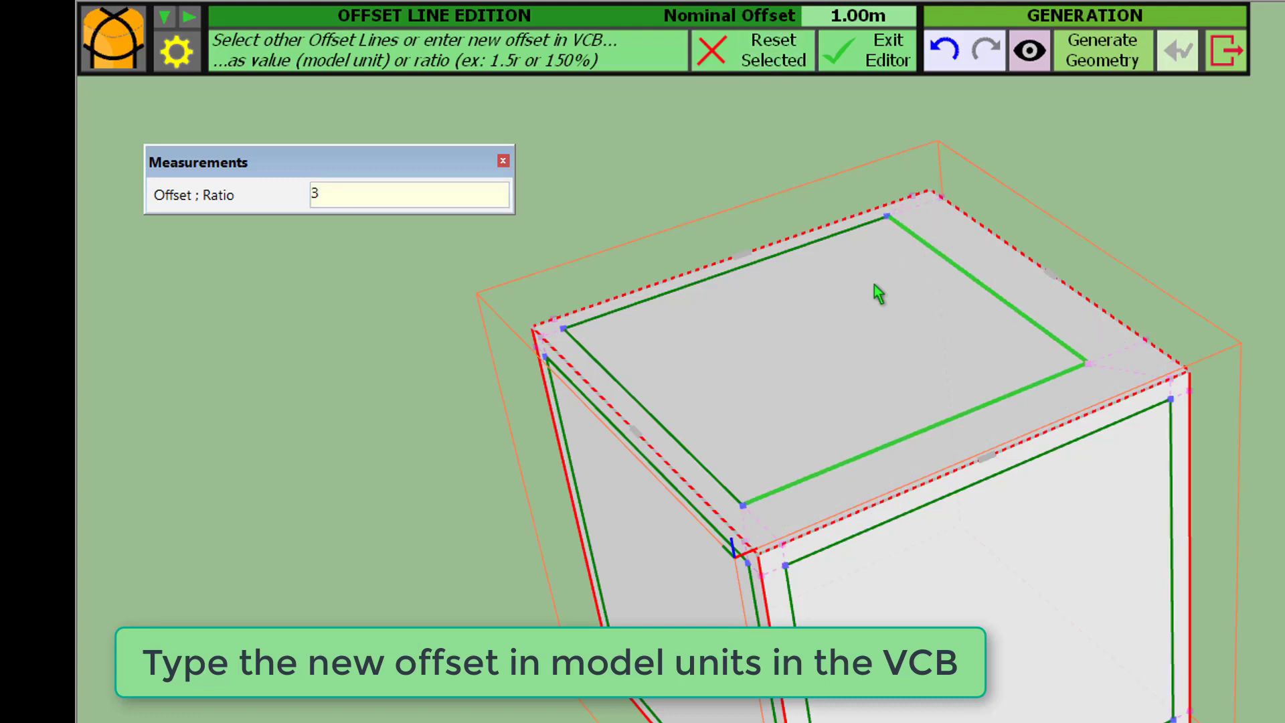
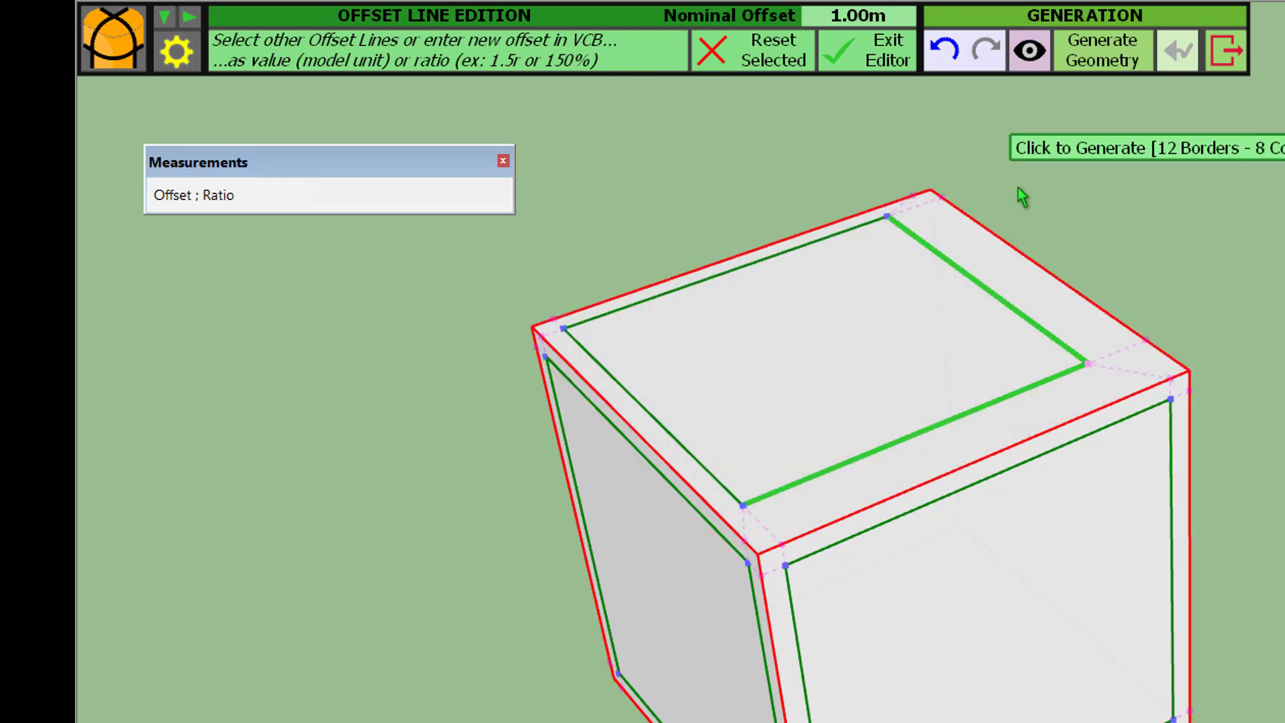
- Exit offset editing and generate the rounded cube, then undo the generation to return to the offset lines
click(1018, 187)
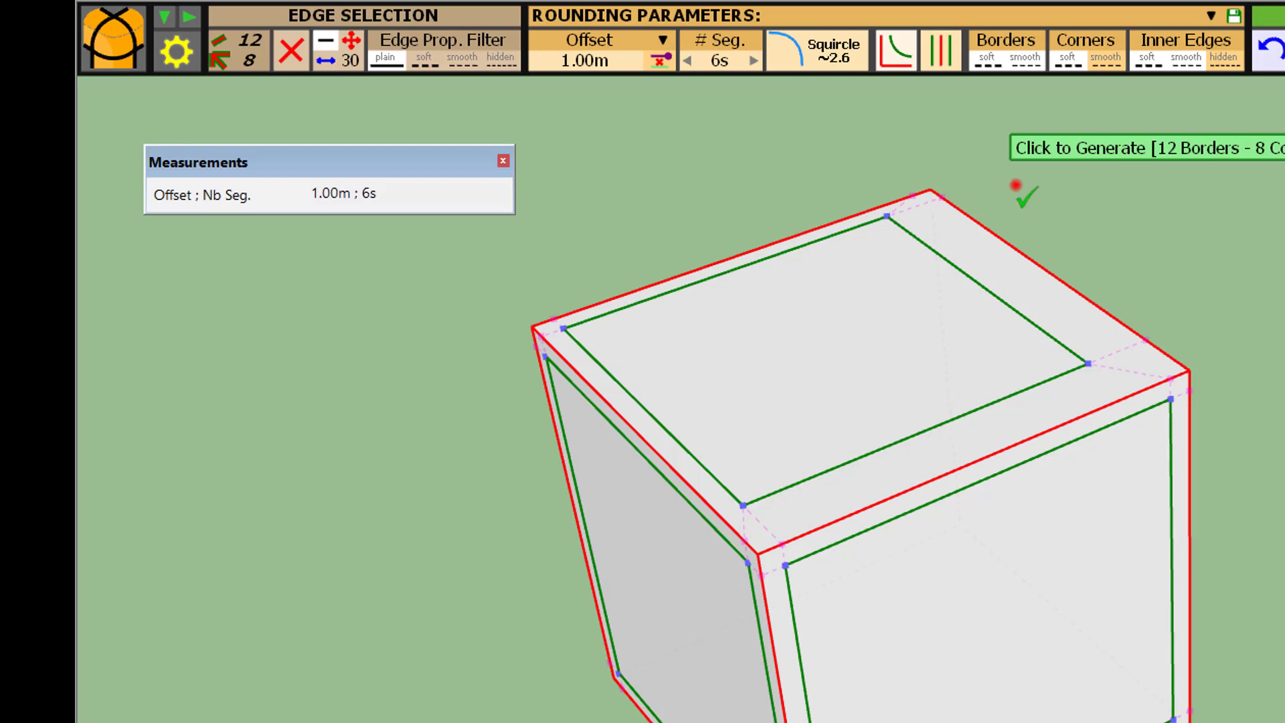
click(1018, 187)
key(o)
drag(1047, 352, 988, 369)
middle_drag(988, 369, 998, 375)
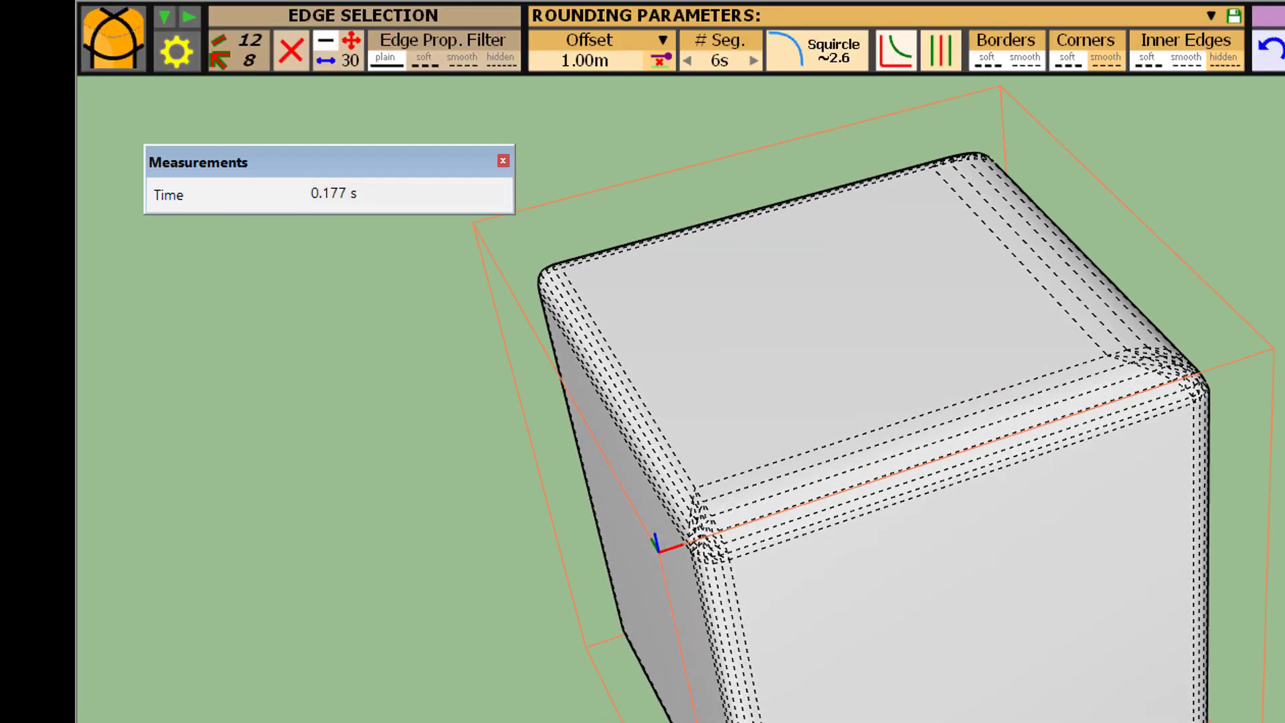
key(Return)
key(ctrl+z)
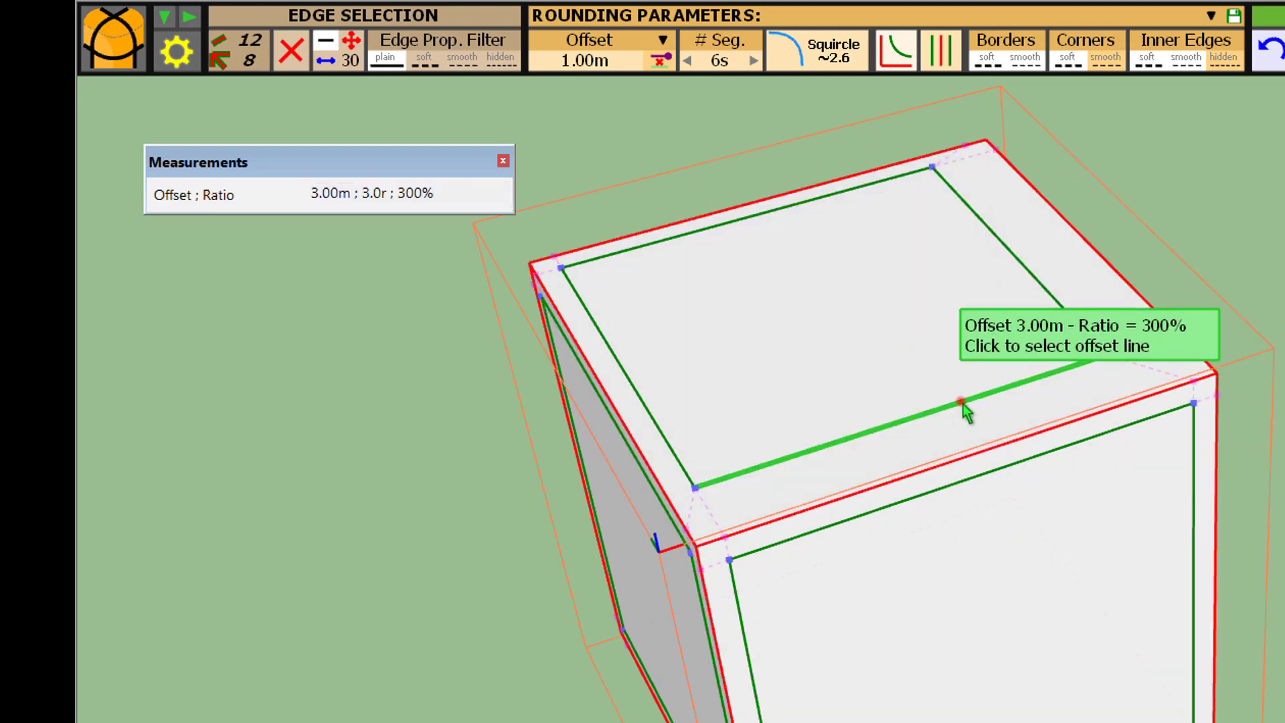
- Try selecting and unselecting all four offset lines of the top face together
click(962, 405)
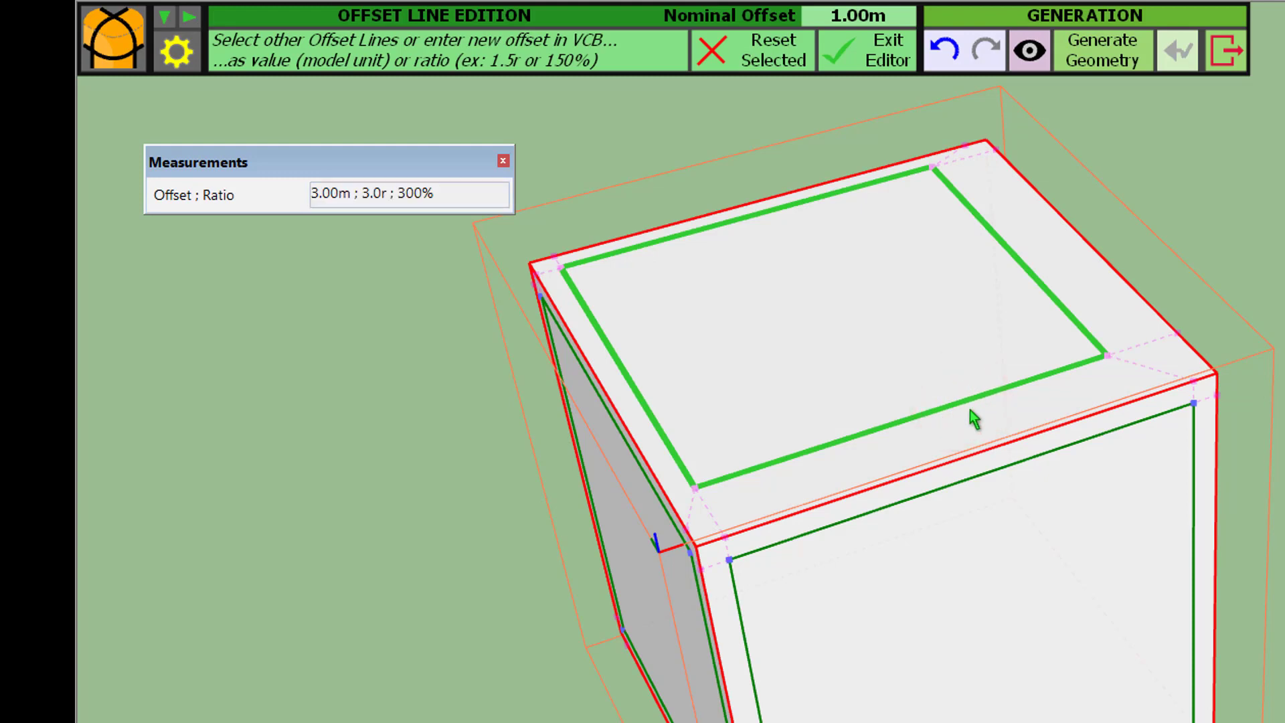
click(971, 400)
click(972, 400)
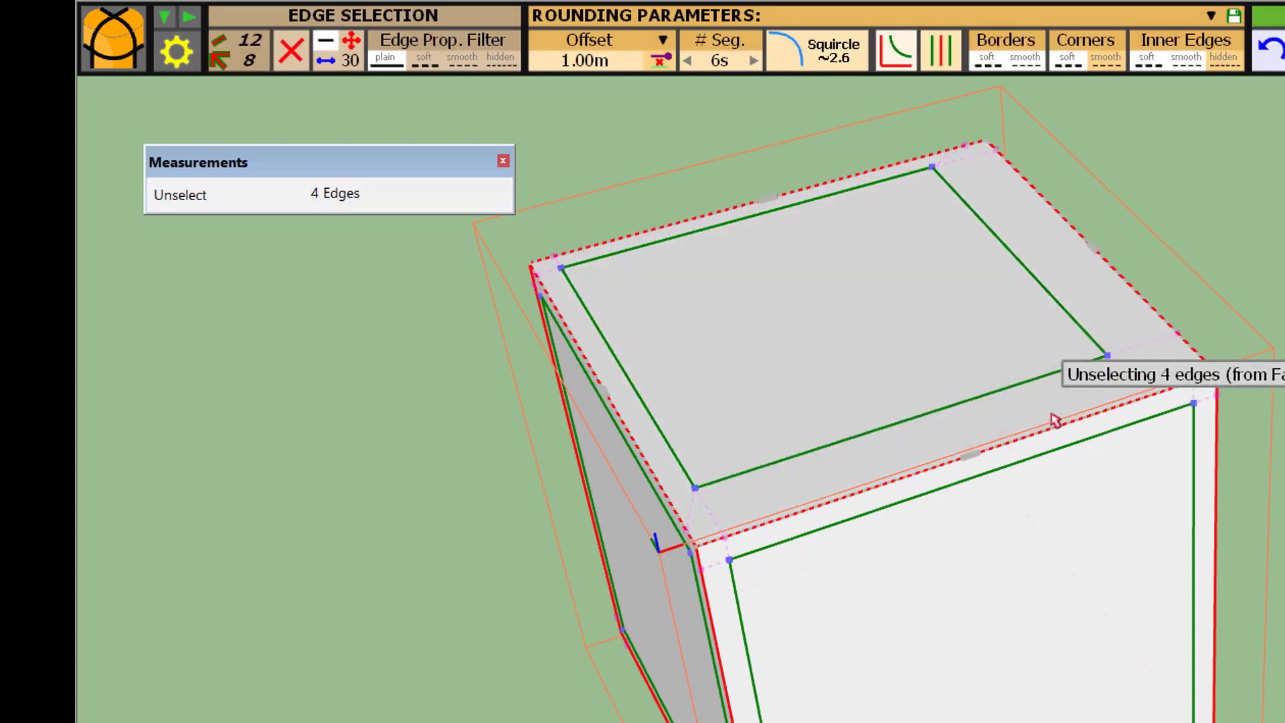
click(974, 406)
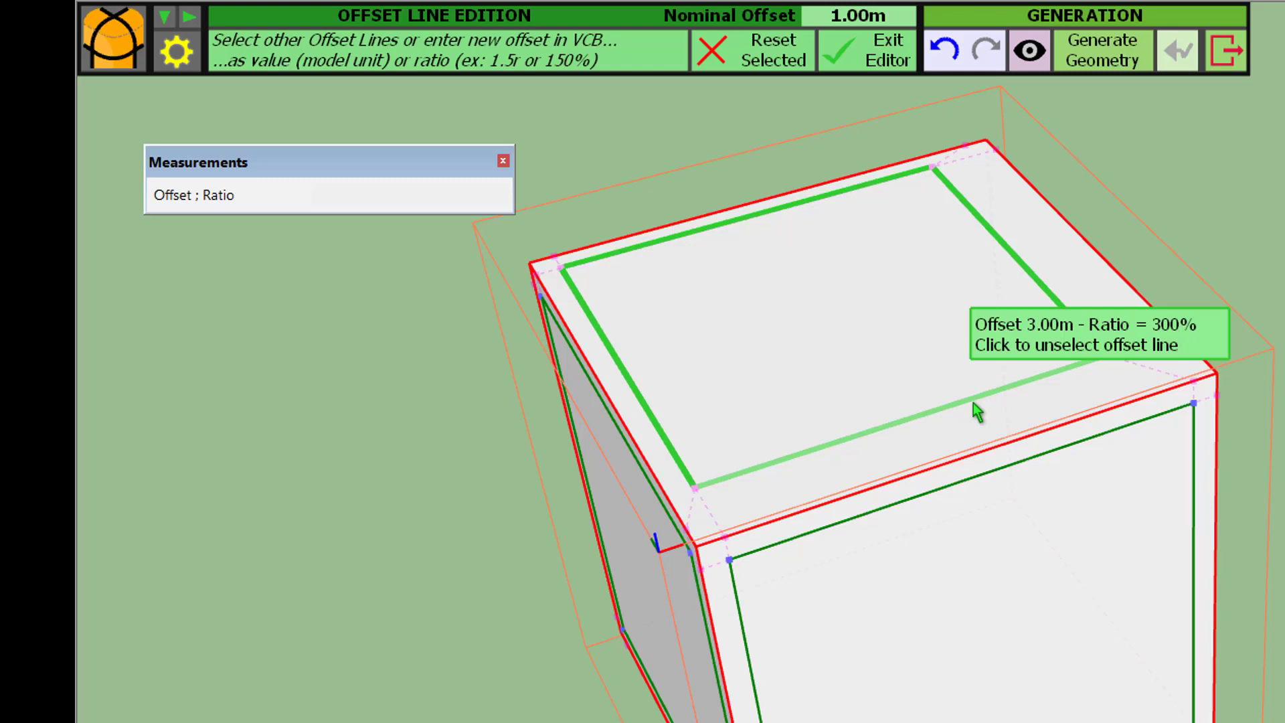
click(973, 403)
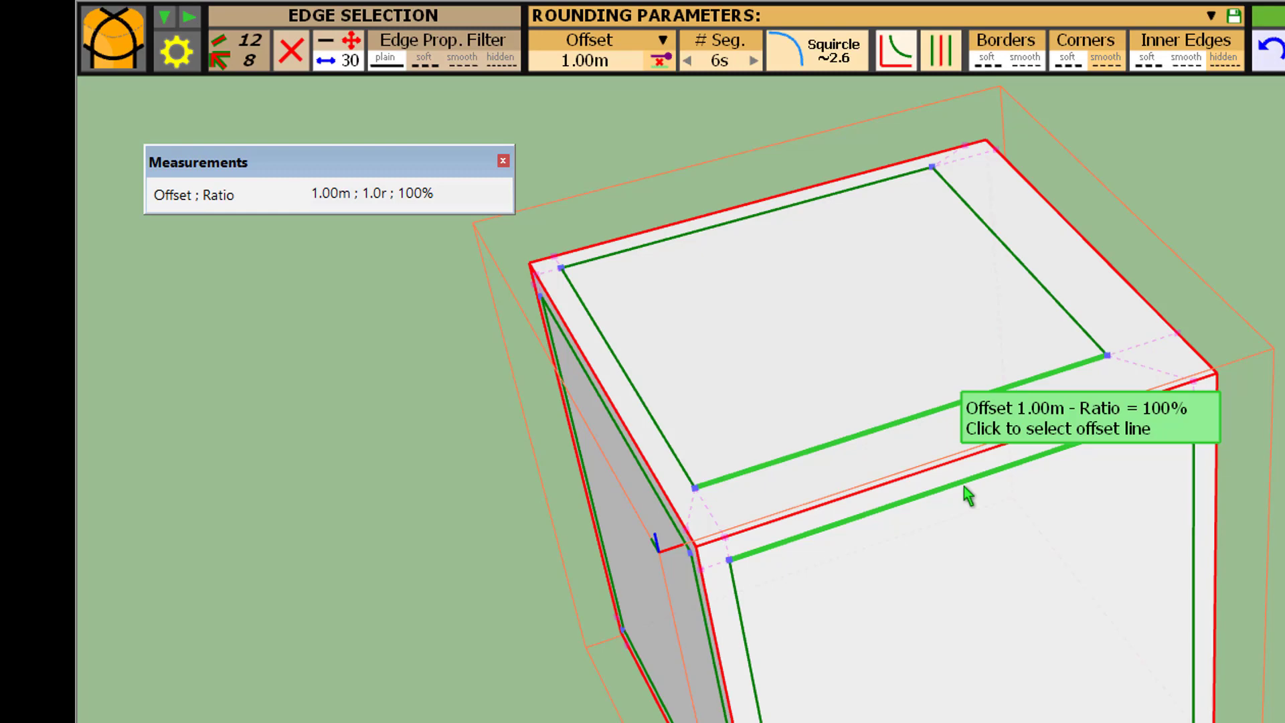
- Select both offset lines along the cube's top front edge and set their offset to 2 m
click(967, 492)
text(3)
key(Return)
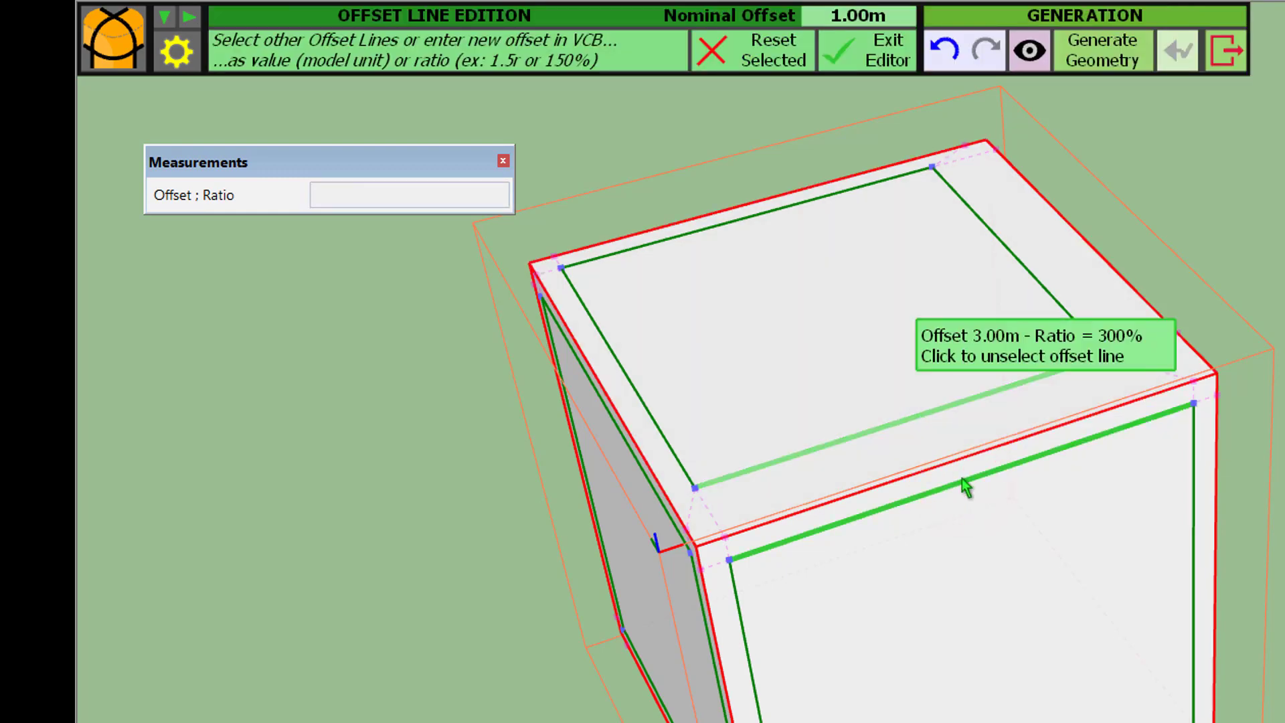
click(970, 494)
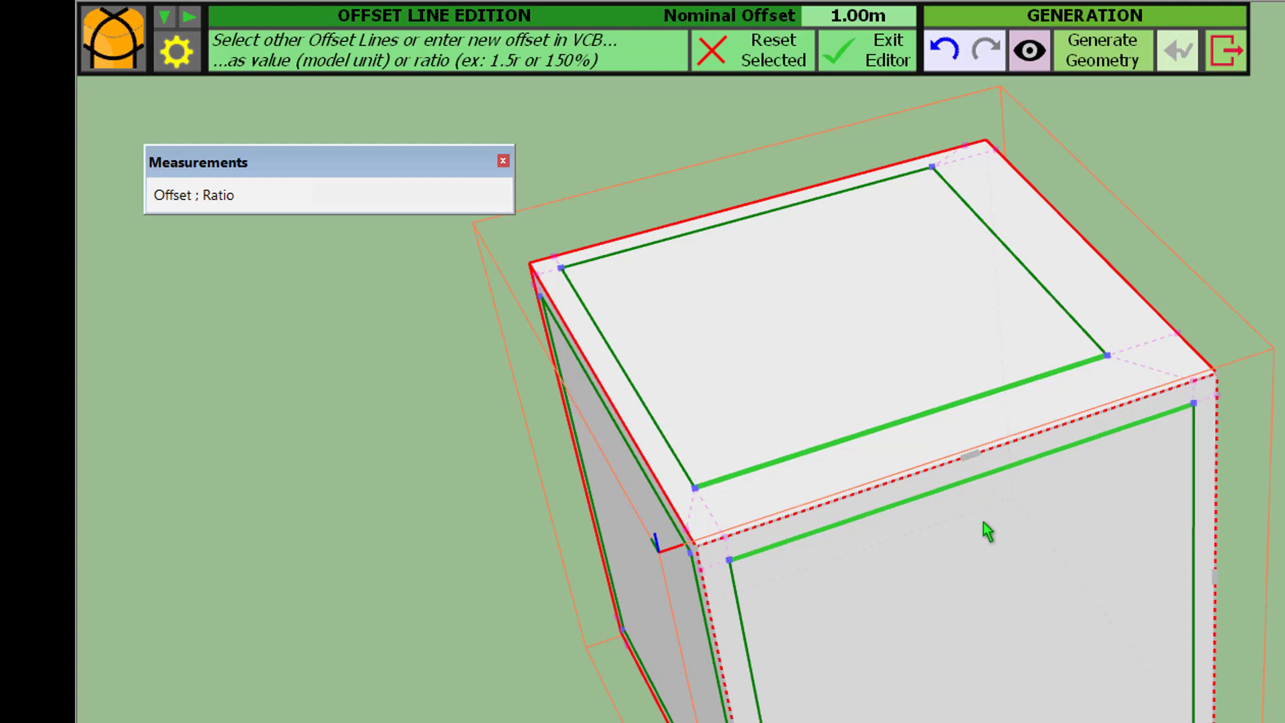
text(2)
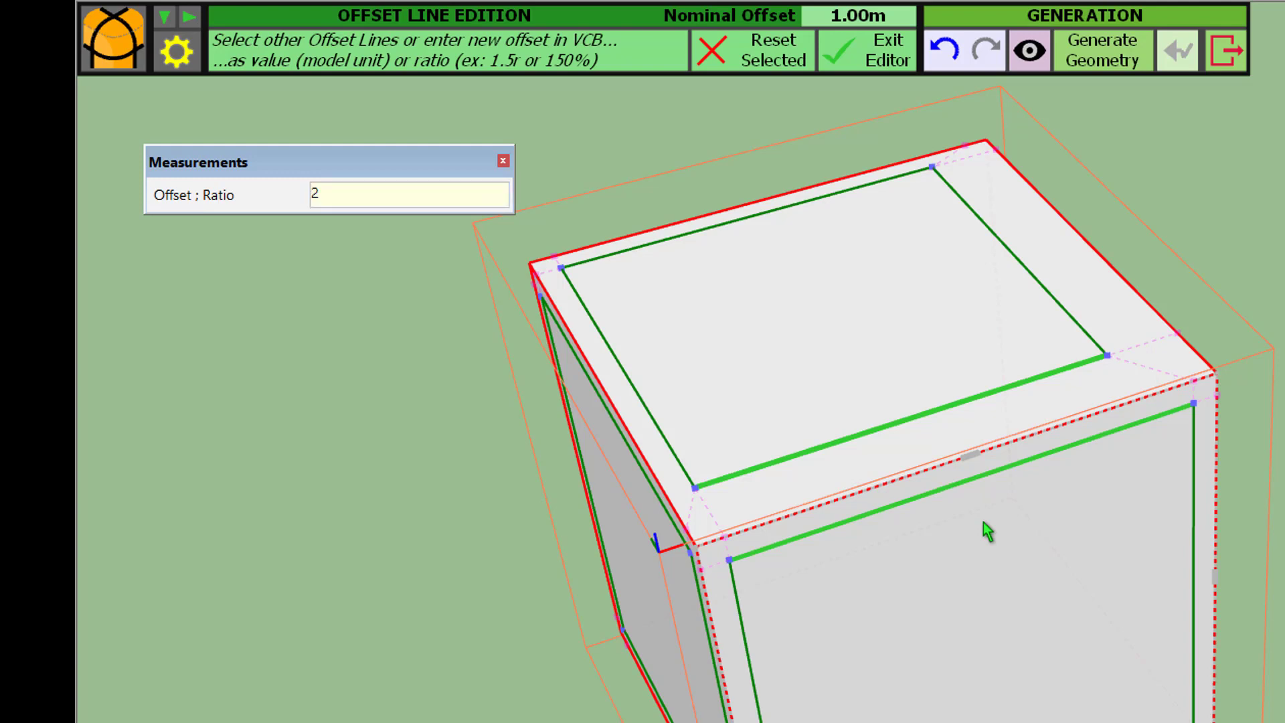
key(Return)
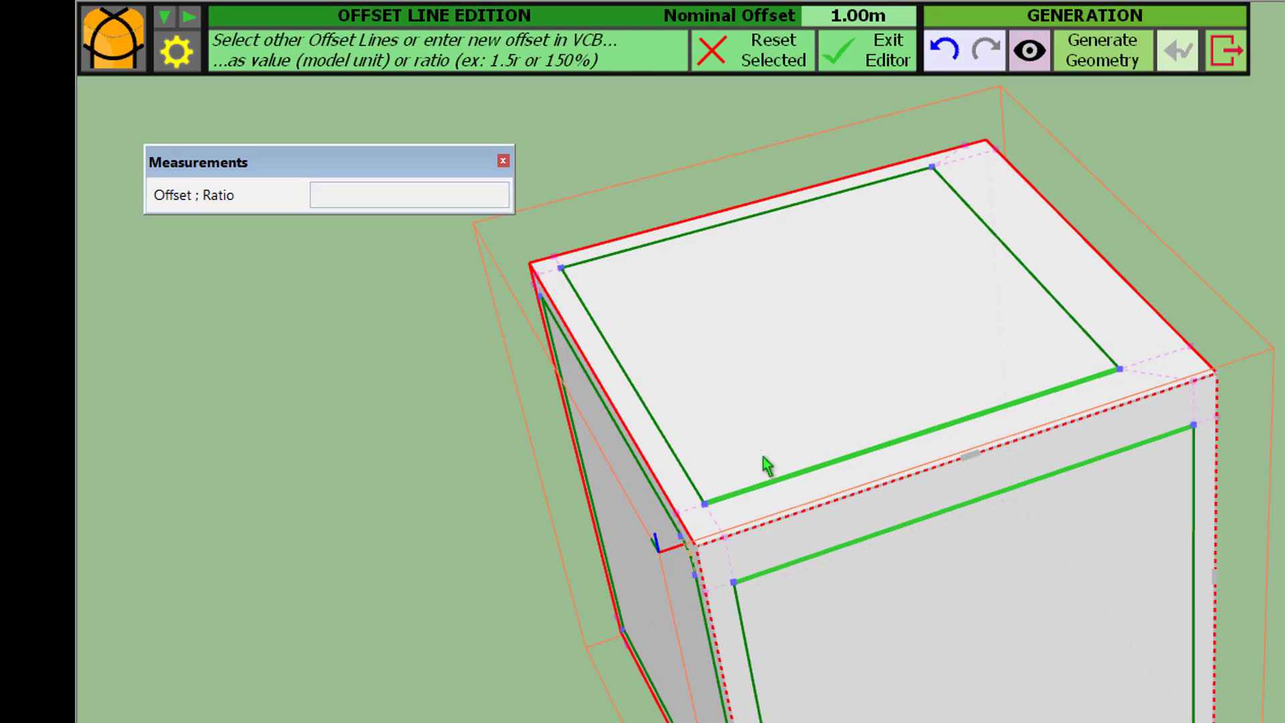
click(811, 488)
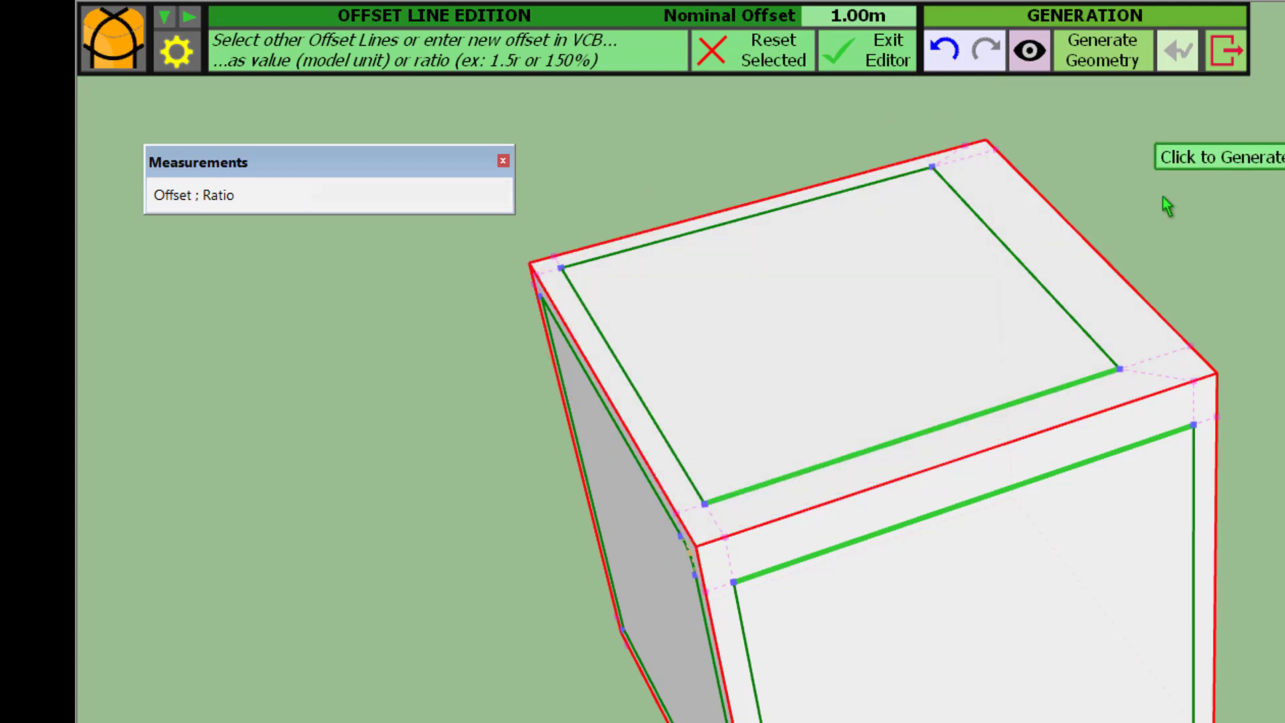
- Preview the rounding, add the top face's right and left offset lines to the selection, and toggle the preview
click(1037, 67)
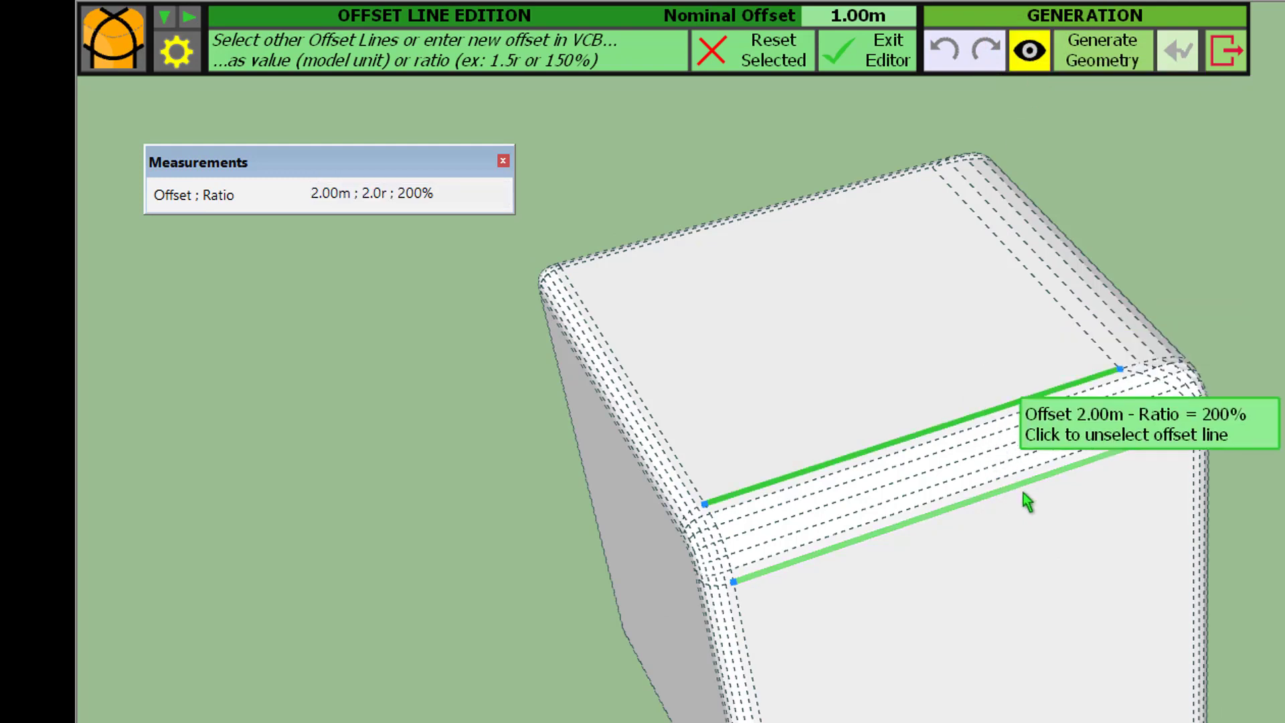
click(1061, 312)
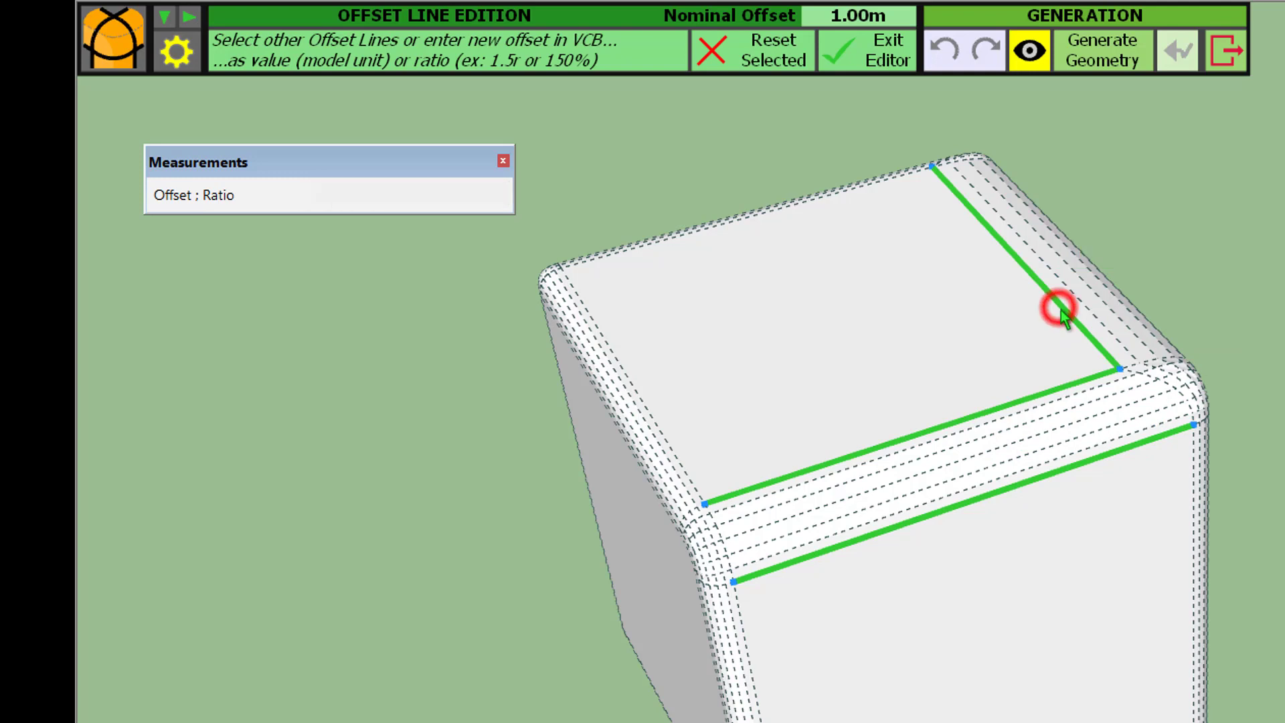
click(658, 412)
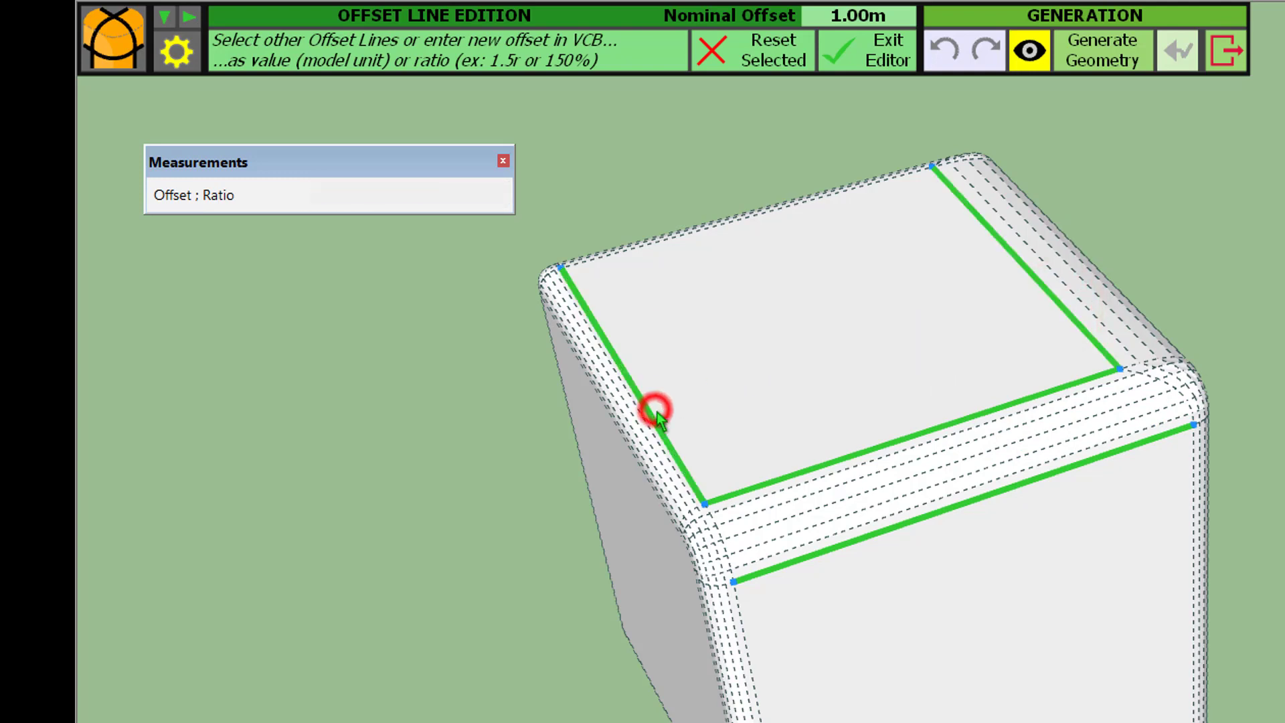
click(1028, 59)
click(1029, 59)
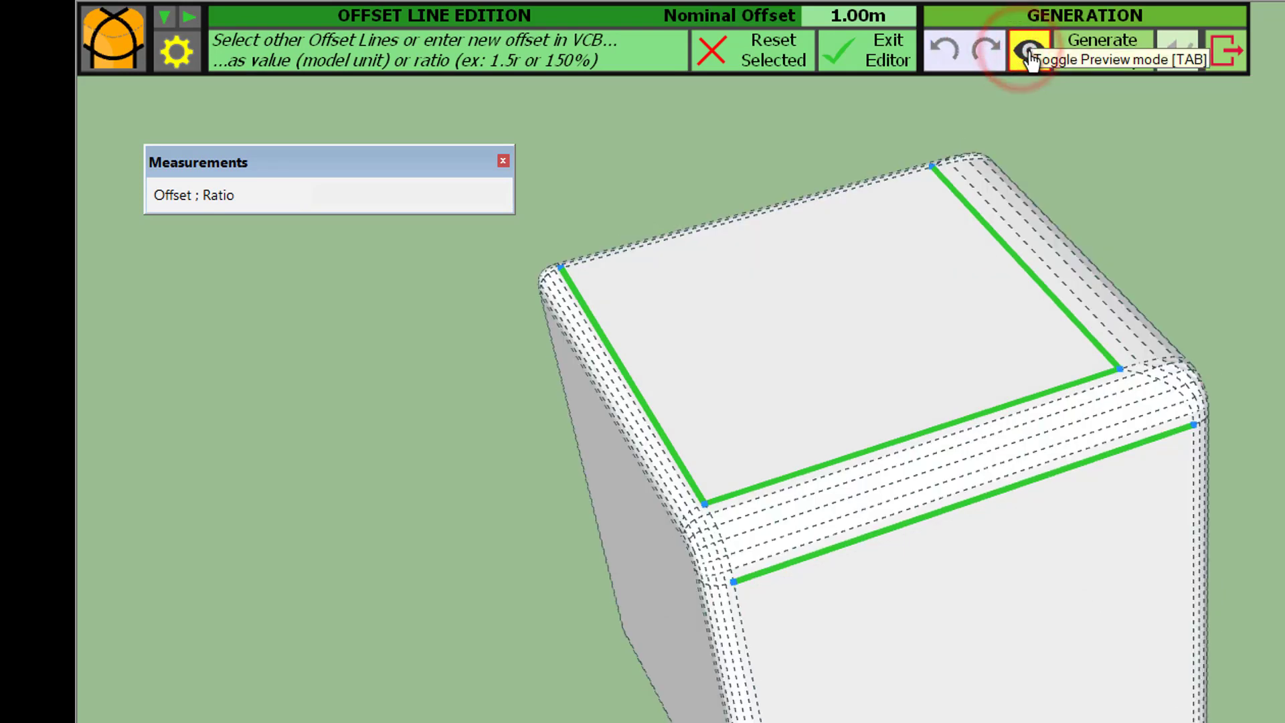
- Toggle the rounding preview, set the four selected offset lines to 3 m and generate the rounded cube
click(1029, 58)
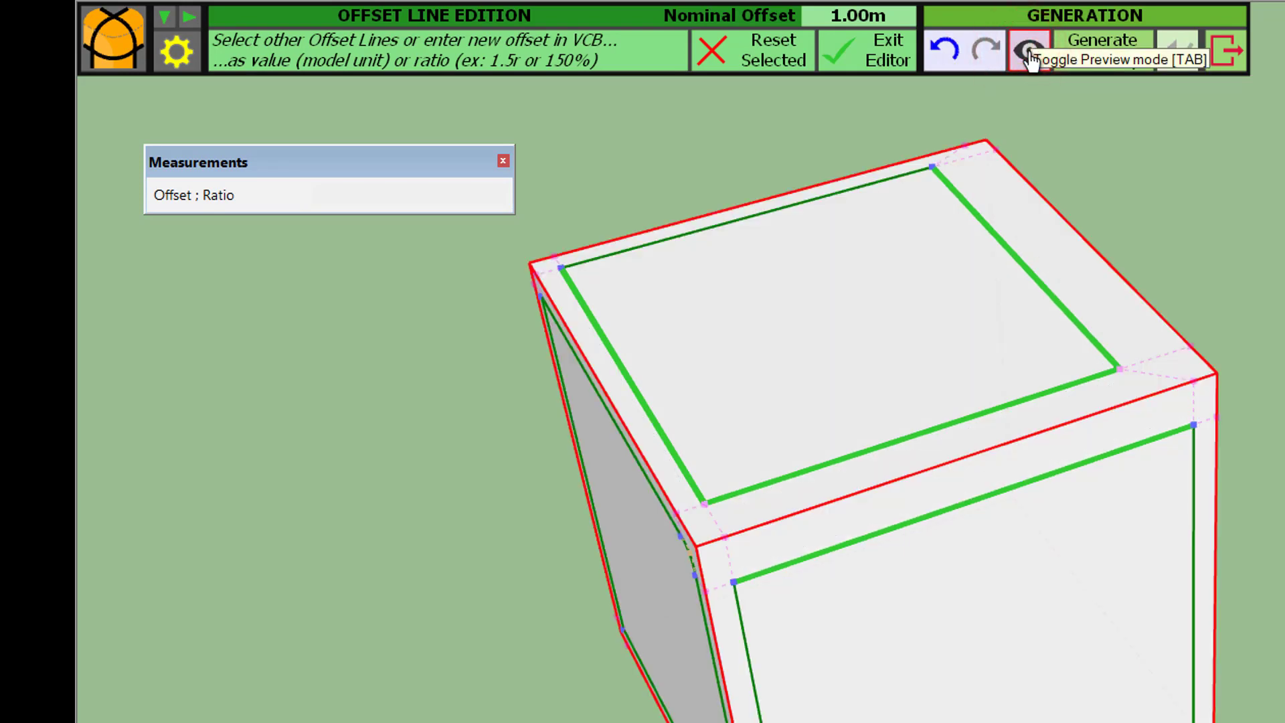
click(1030, 59)
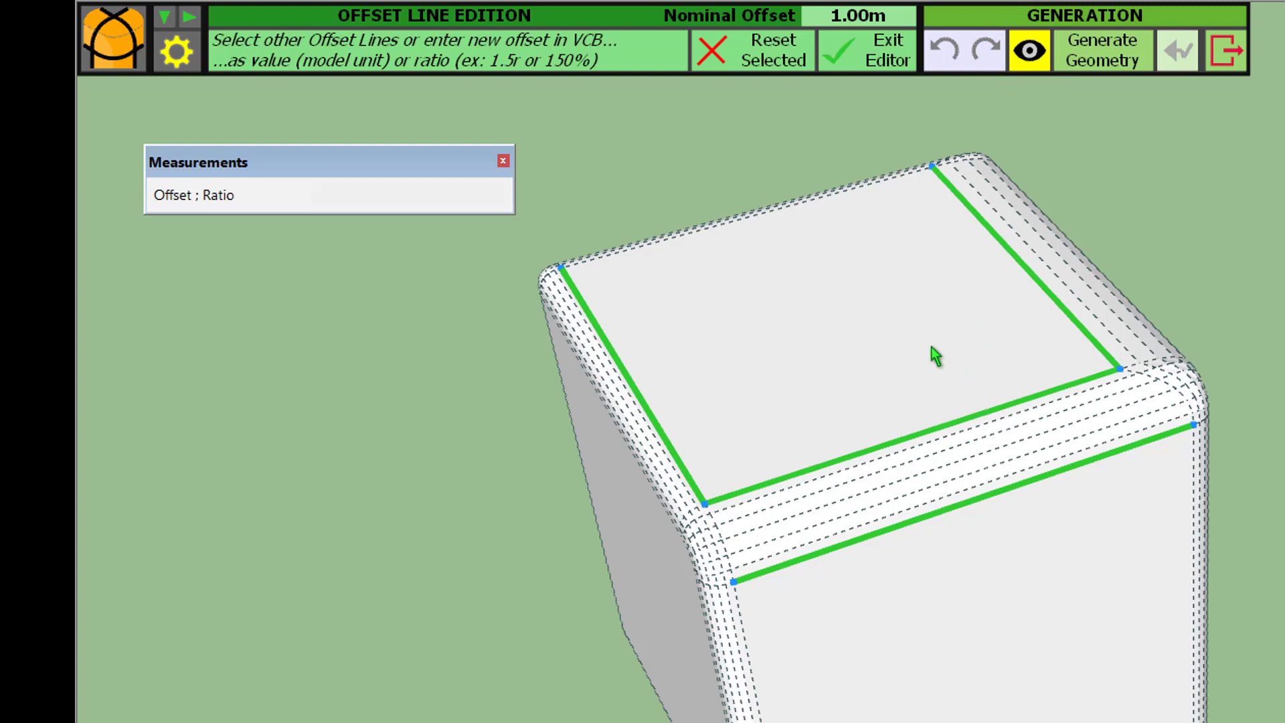
text(3)
key(Return)
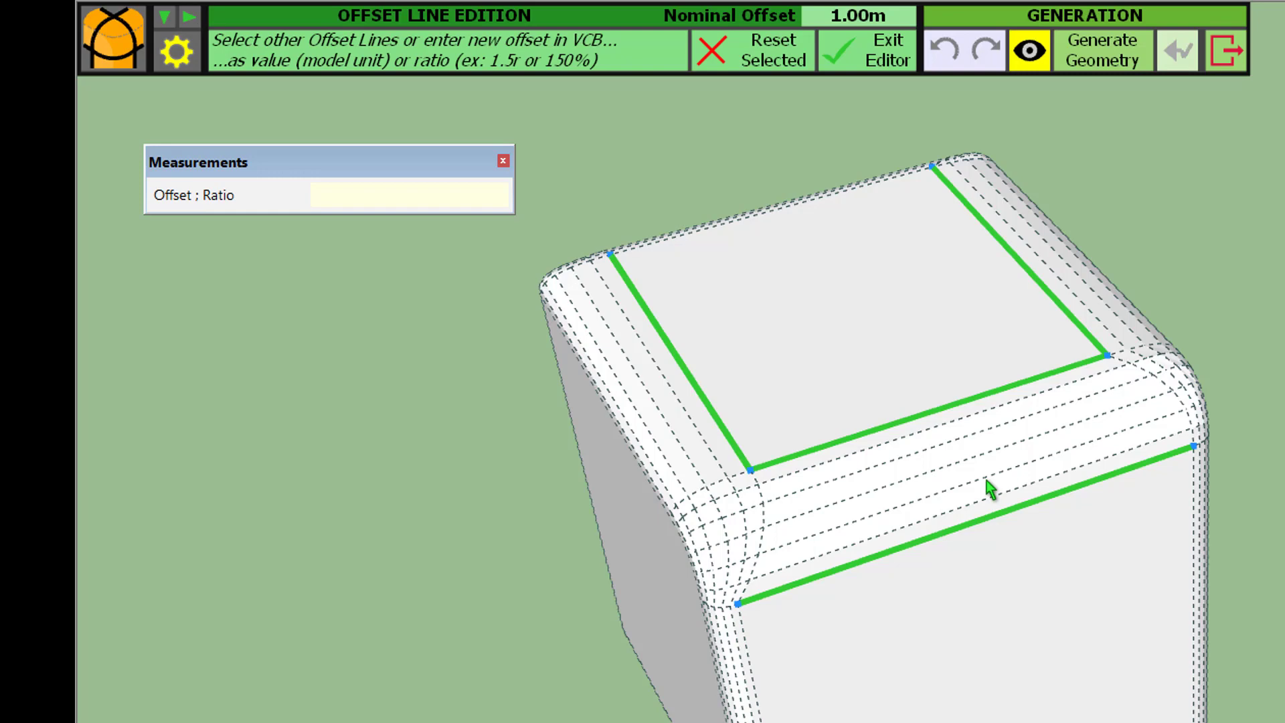
click(1113, 70)
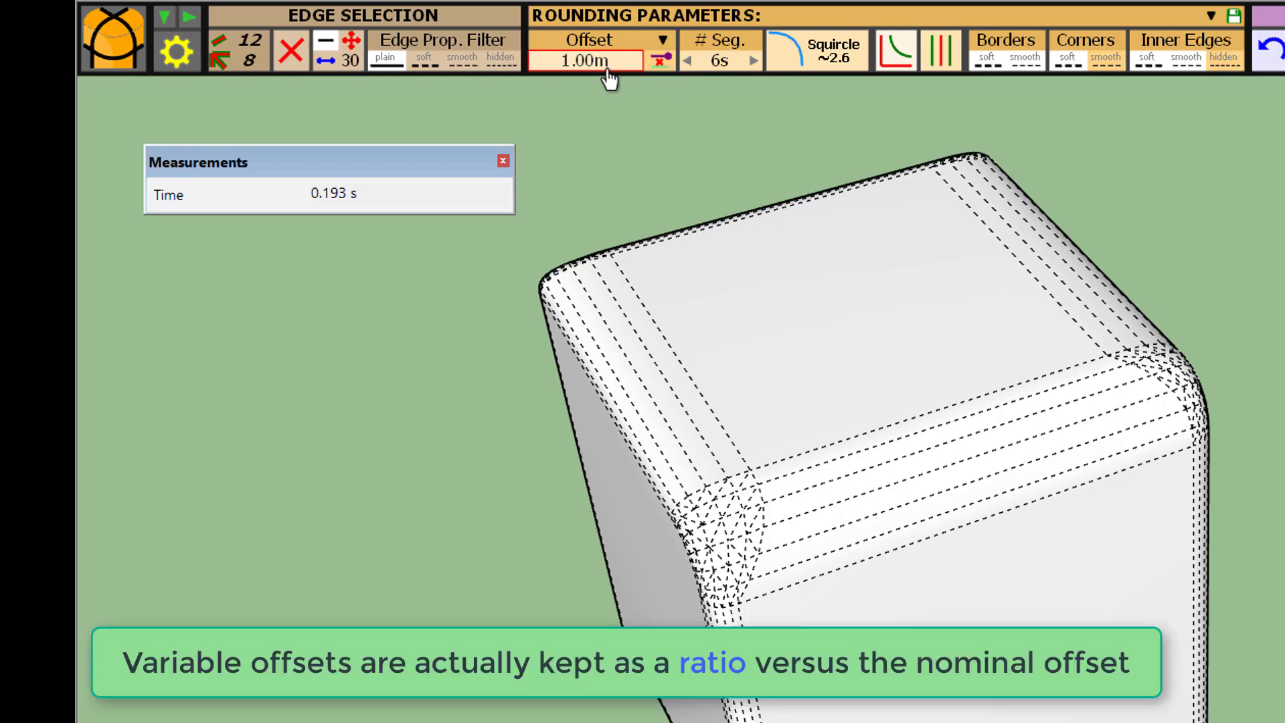
- Set the nominal offset of the generated rounding to 2 m, then undo the generation
text(2)
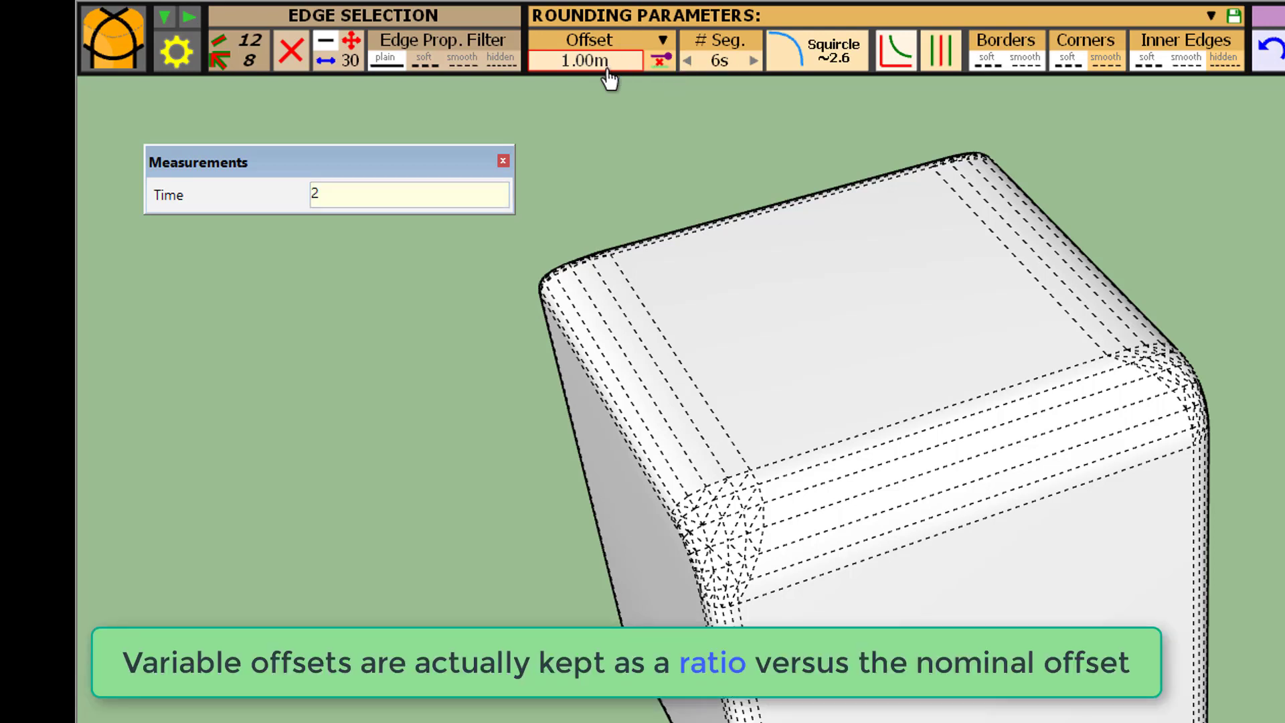
key(Return)
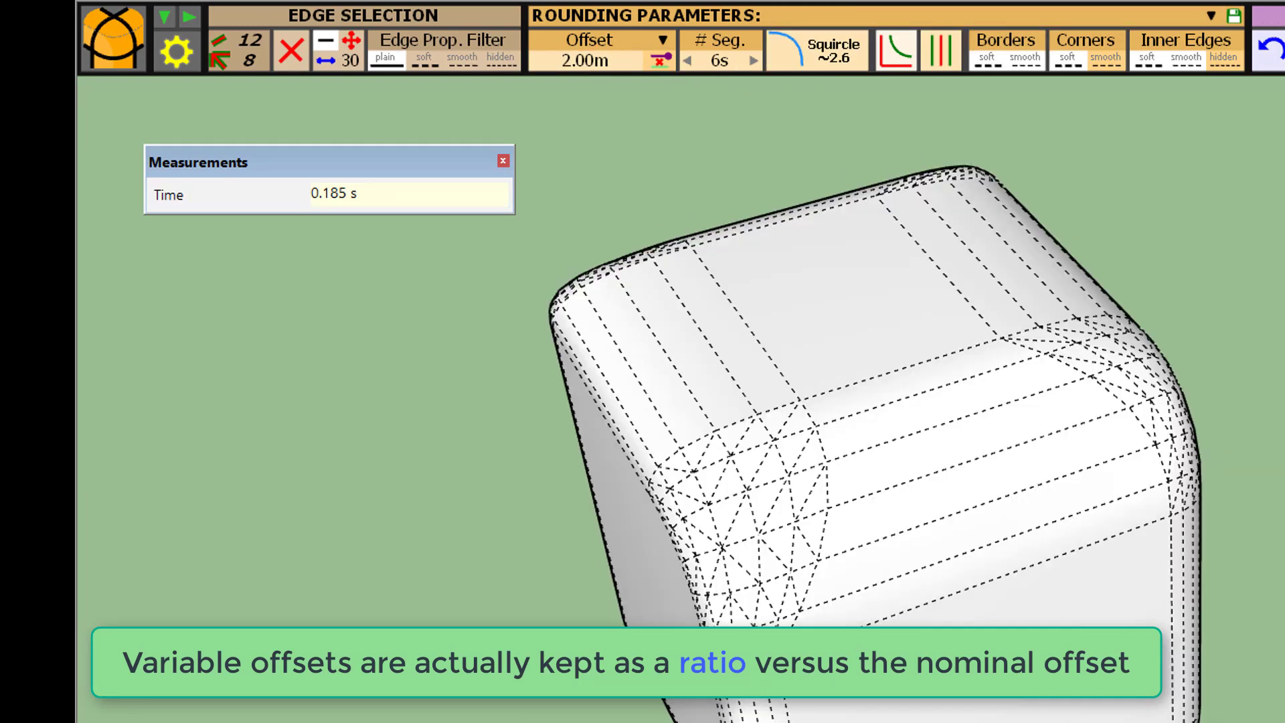
click(684, 411)
key(ctrl+z)
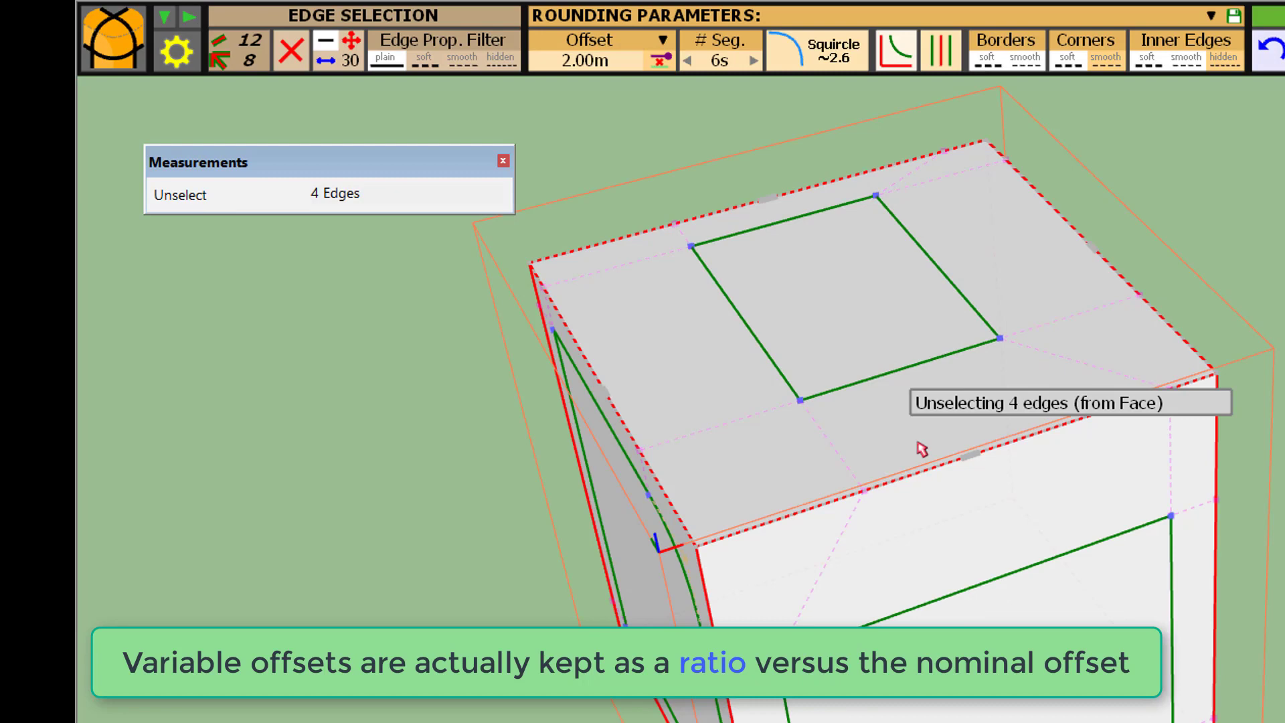
- Set the nominal offset to 1 m and reset all variable offsets
text(1)
key(Return)
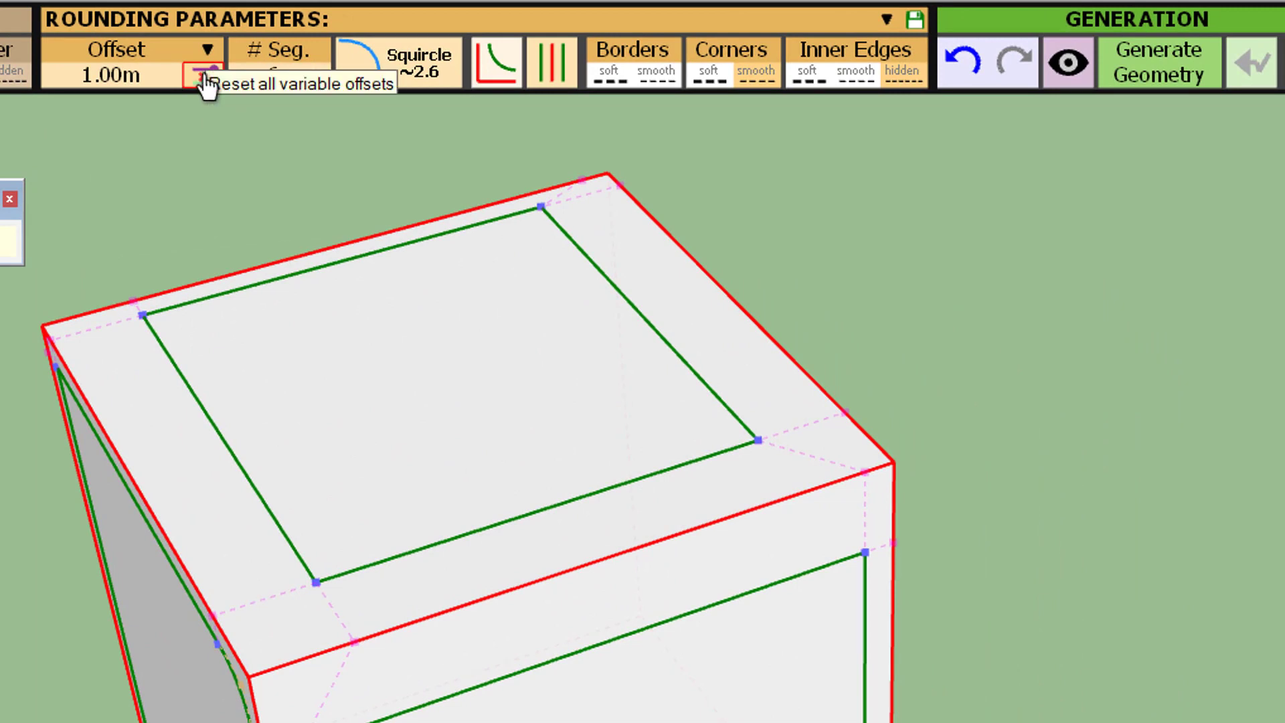
click(203, 76)
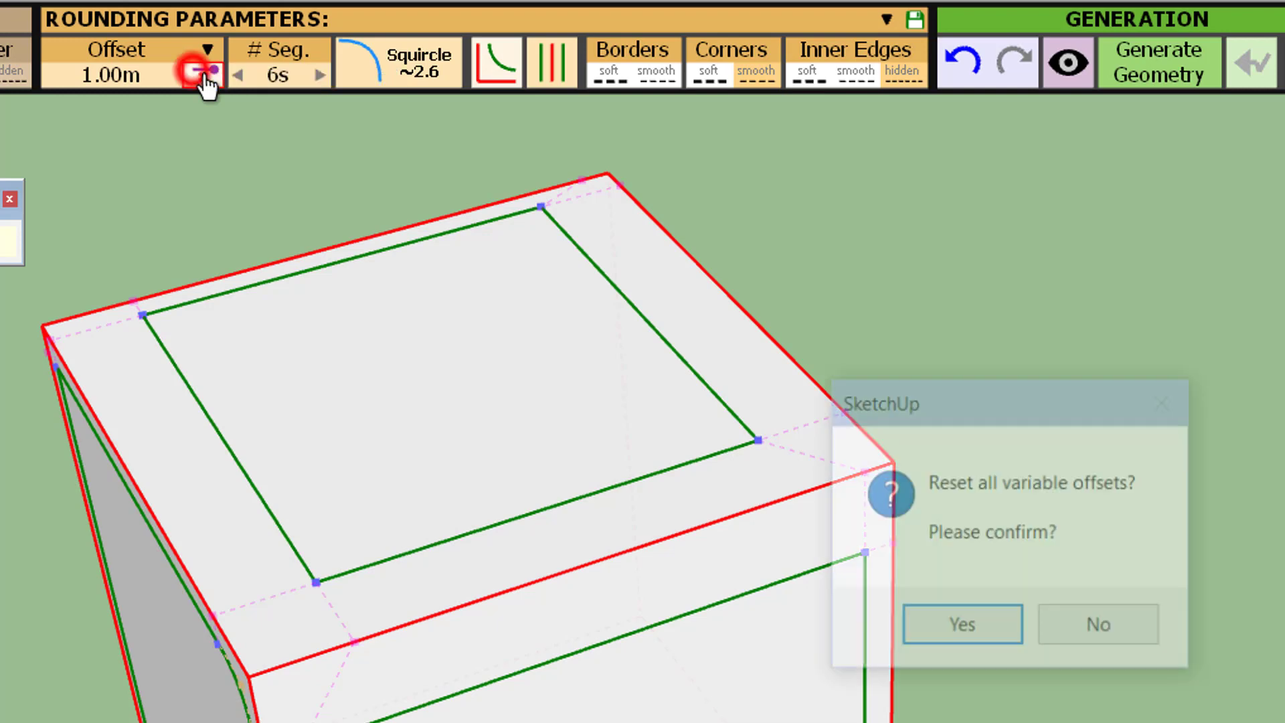
click(982, 625)
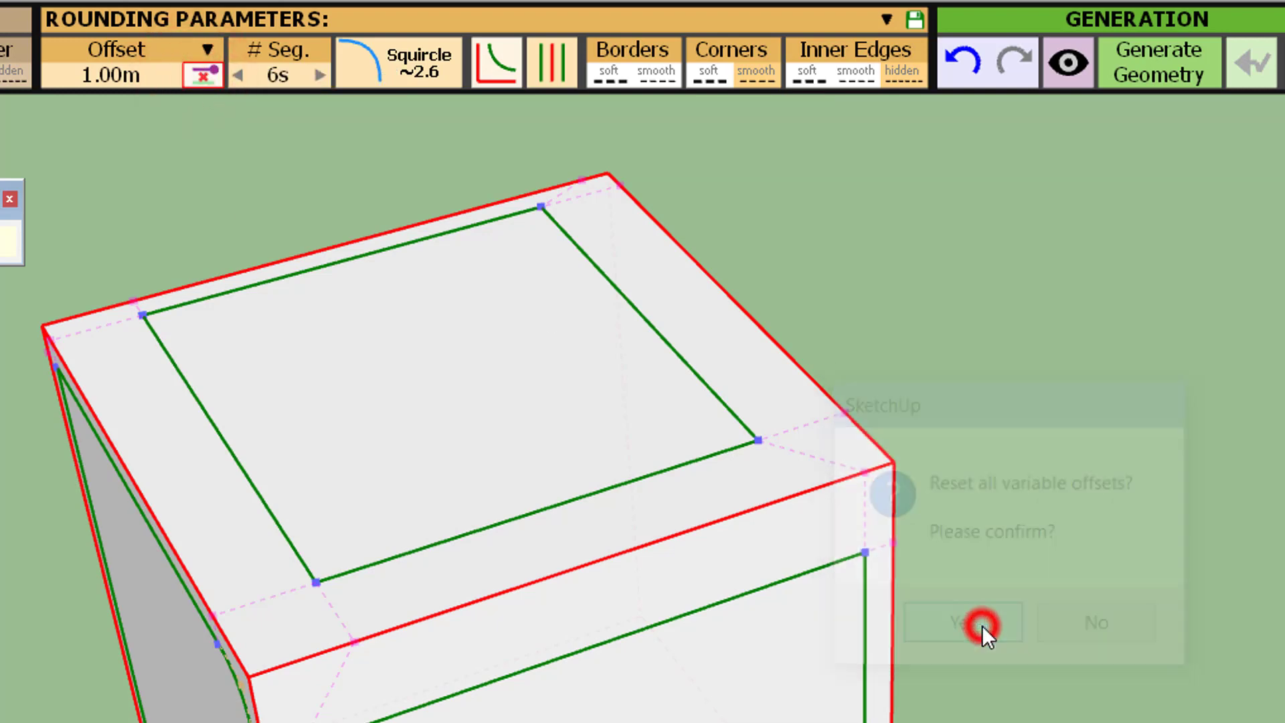
- Select the top face's front offset line and set its offset as a ratio of 1.5r
middle_drag(438, 586, 425, 548)
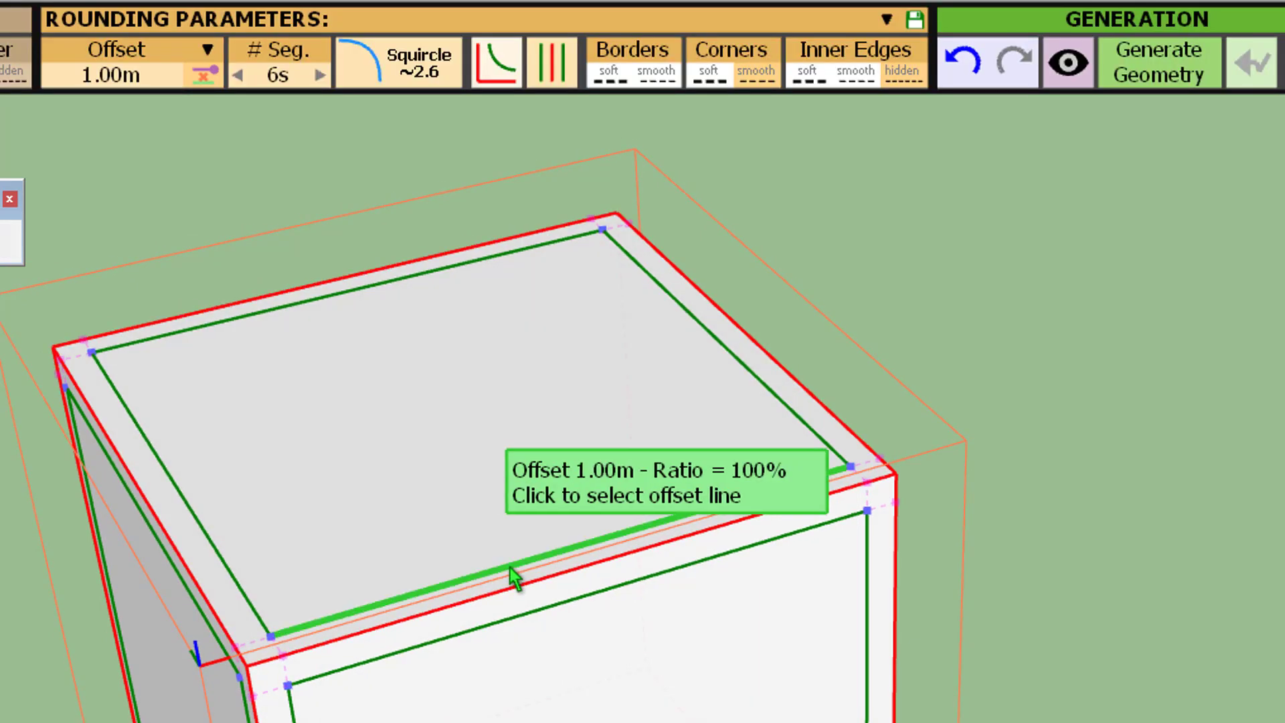
click(510, 567)
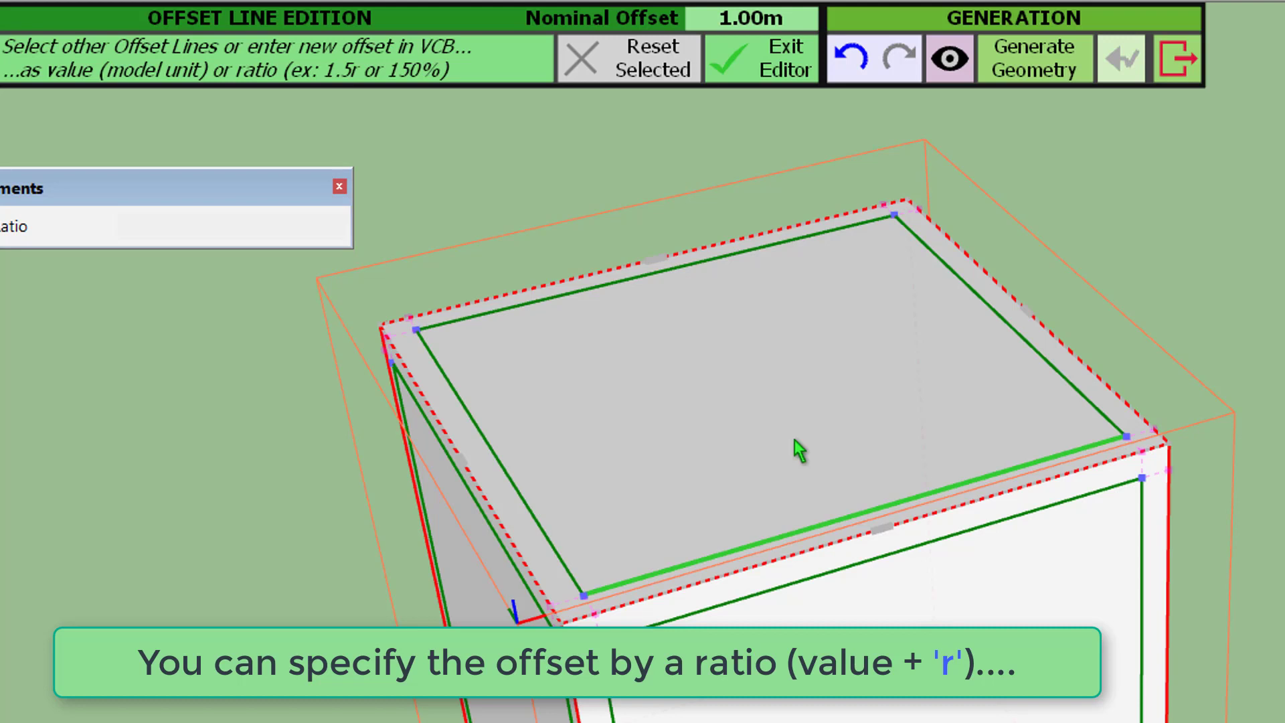
text(1.5r)
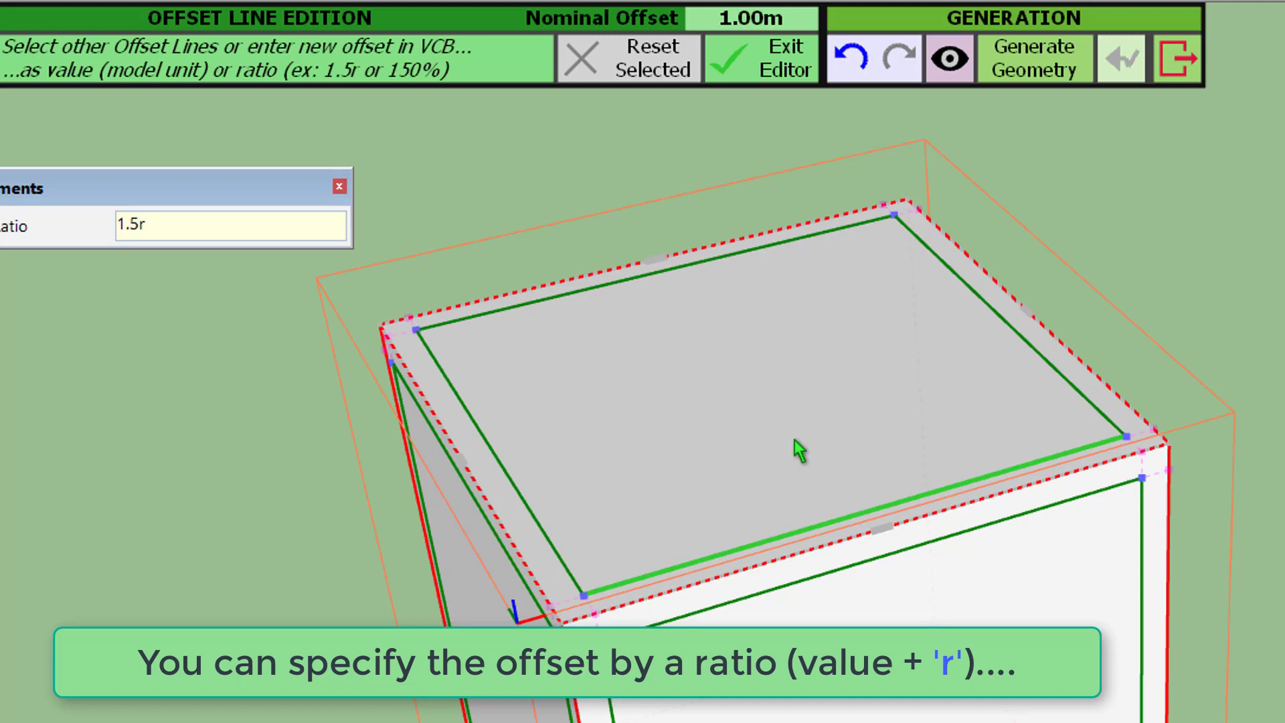
key(Return)
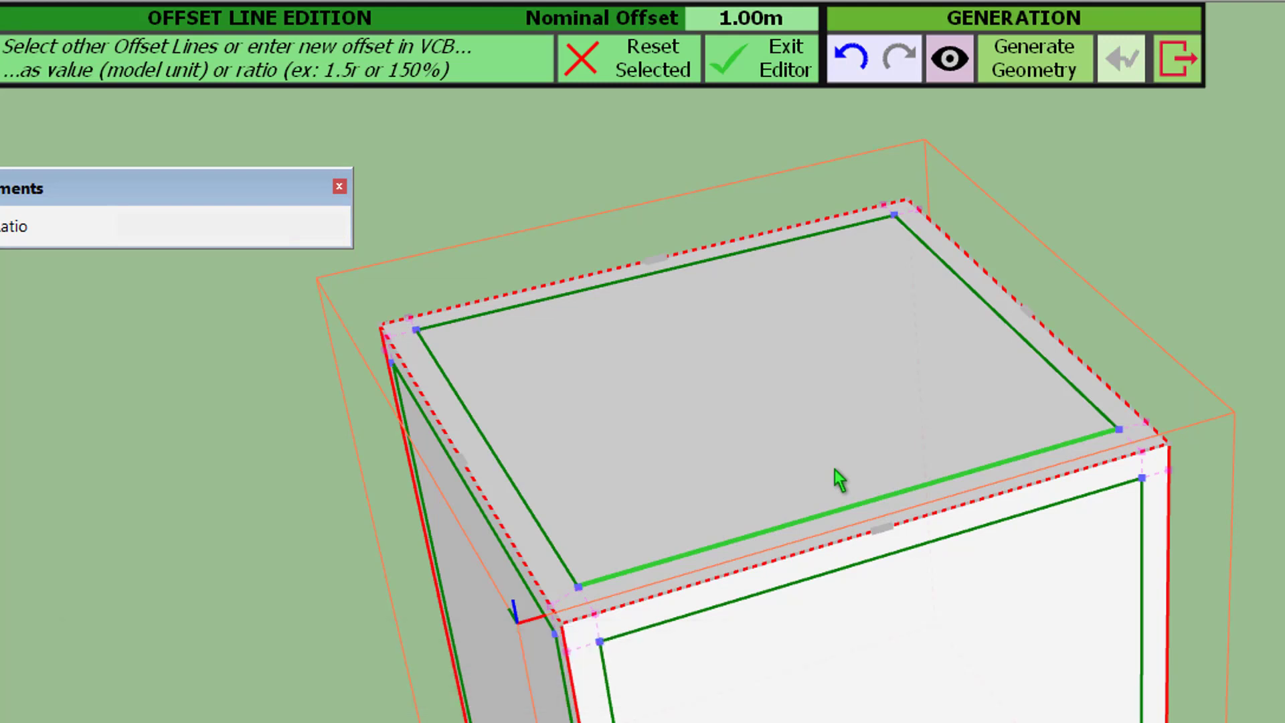
- Try an offset of 150 on the front offset line, then reselect all of the cube's edges
text(150)
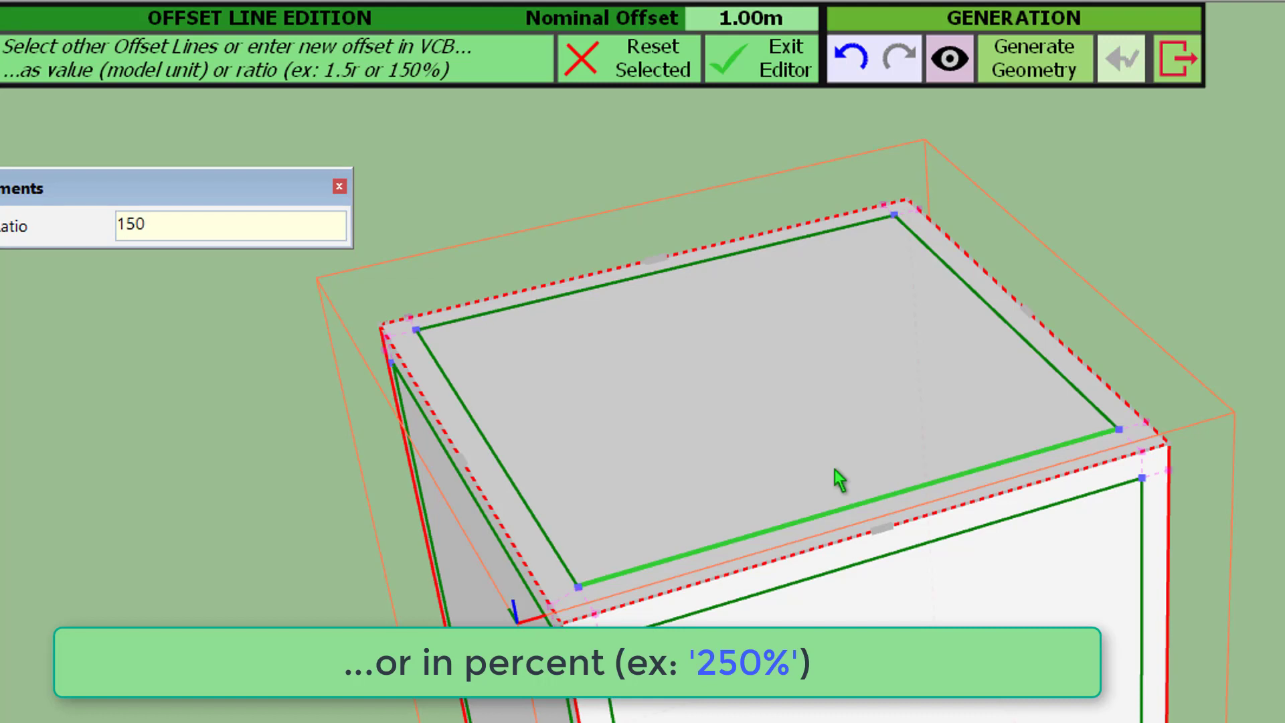
key(Return)
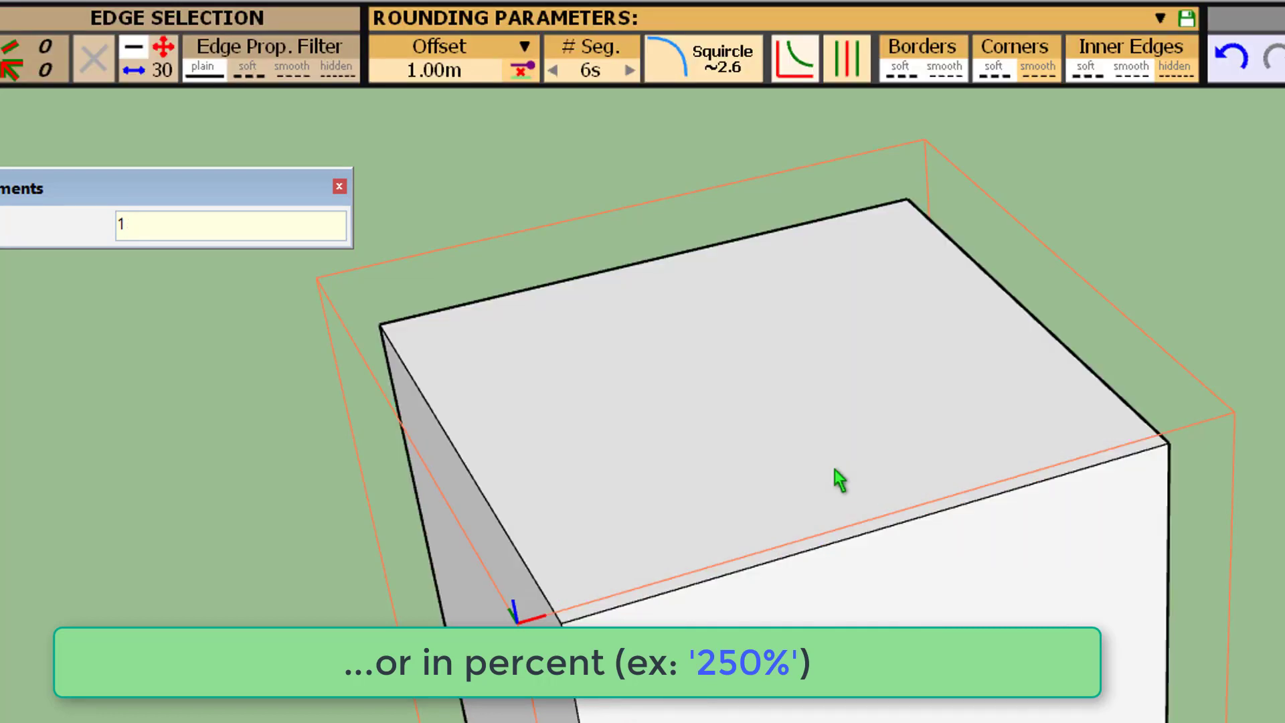
click(836, 471)
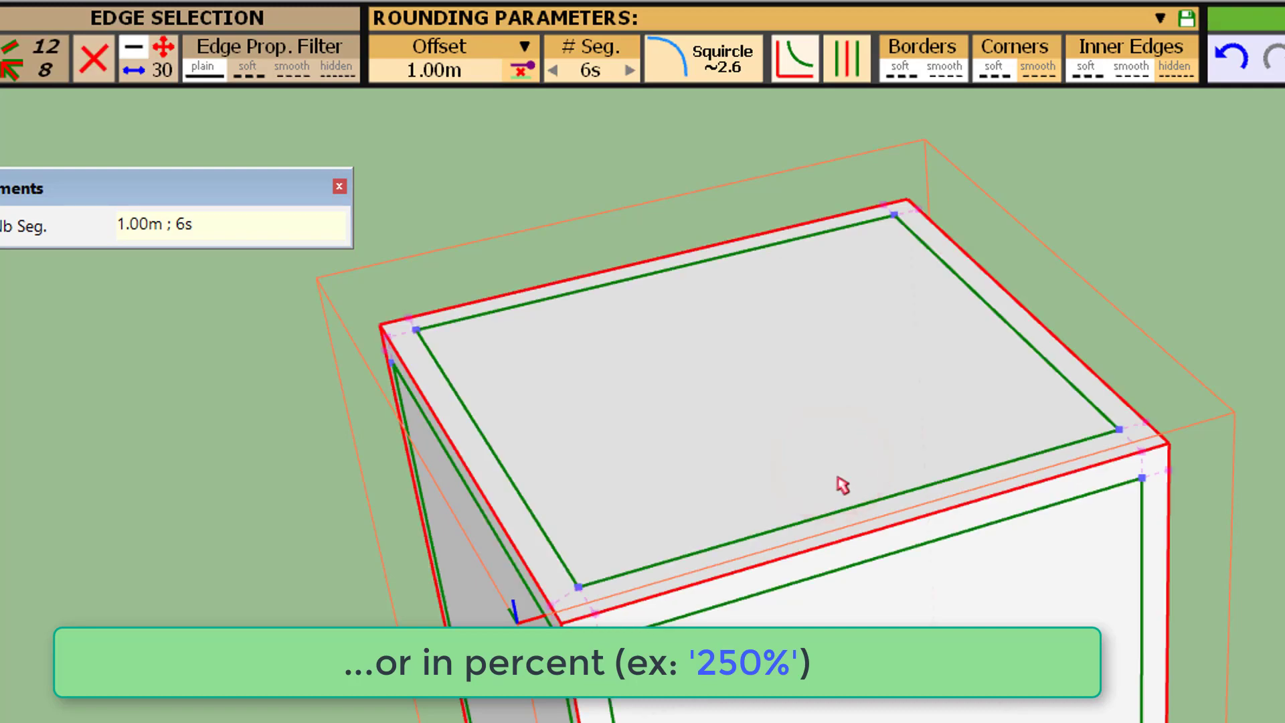
click(859, 507)
click(857, 499)
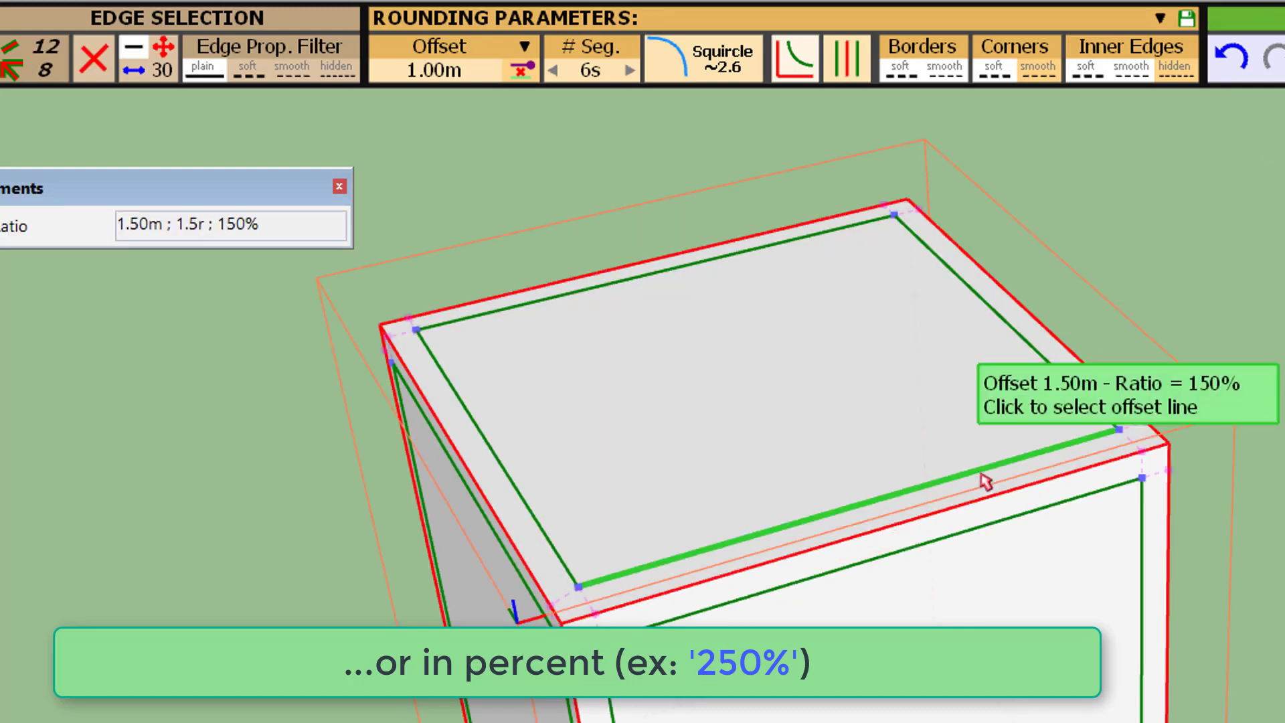
- Set the top face's front offset line to 250% and generate the rounded geometry after previewing it
click(981, 475)
text(250%)
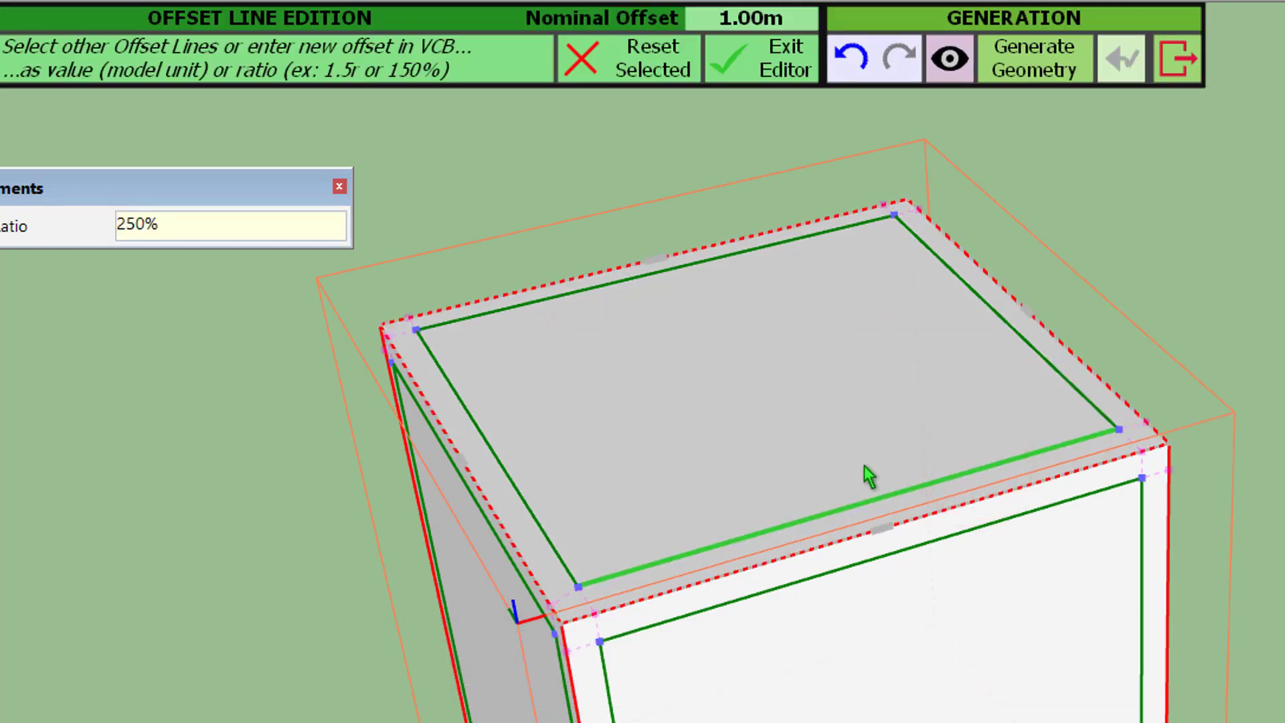
key(Return)
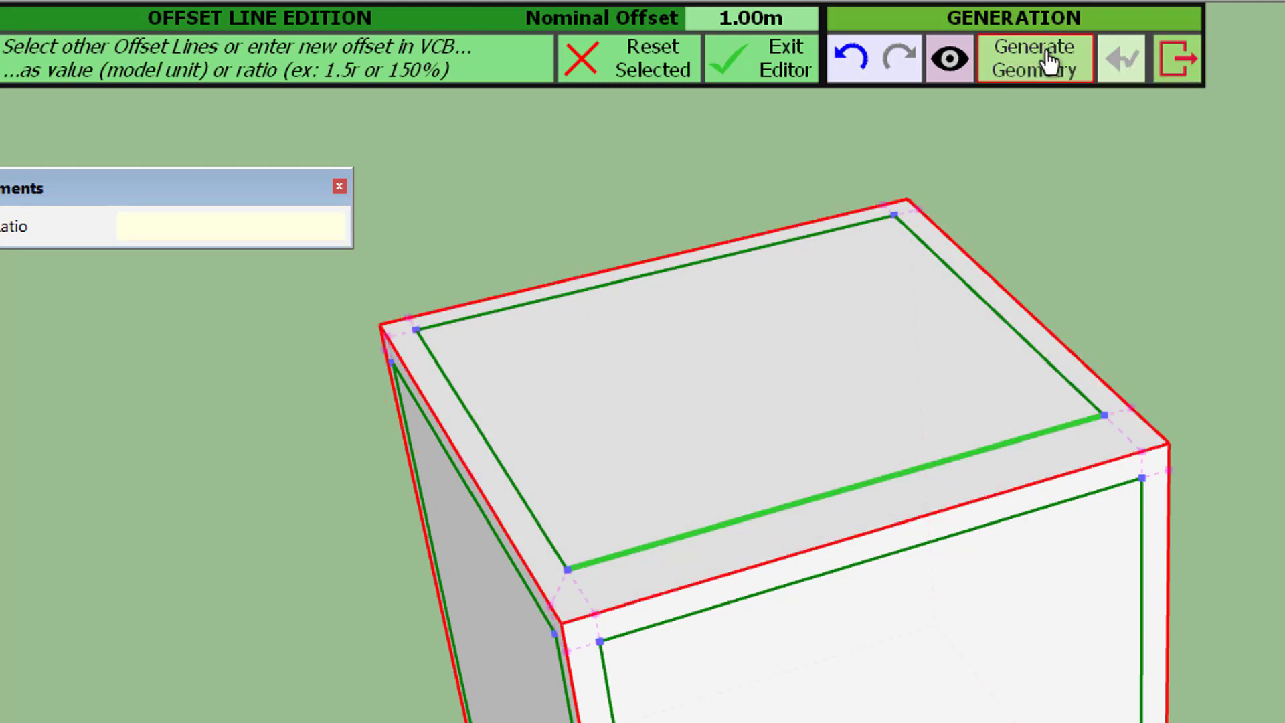
click(962, 75)
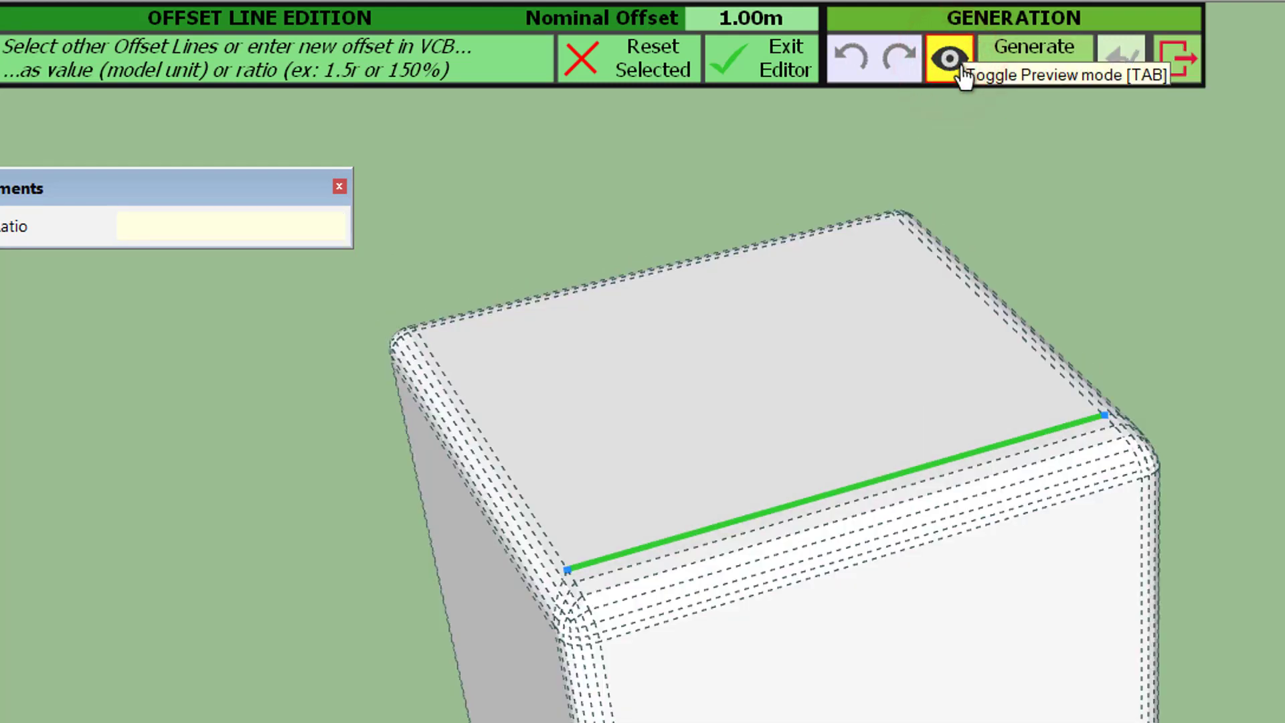
click(1017, 58)
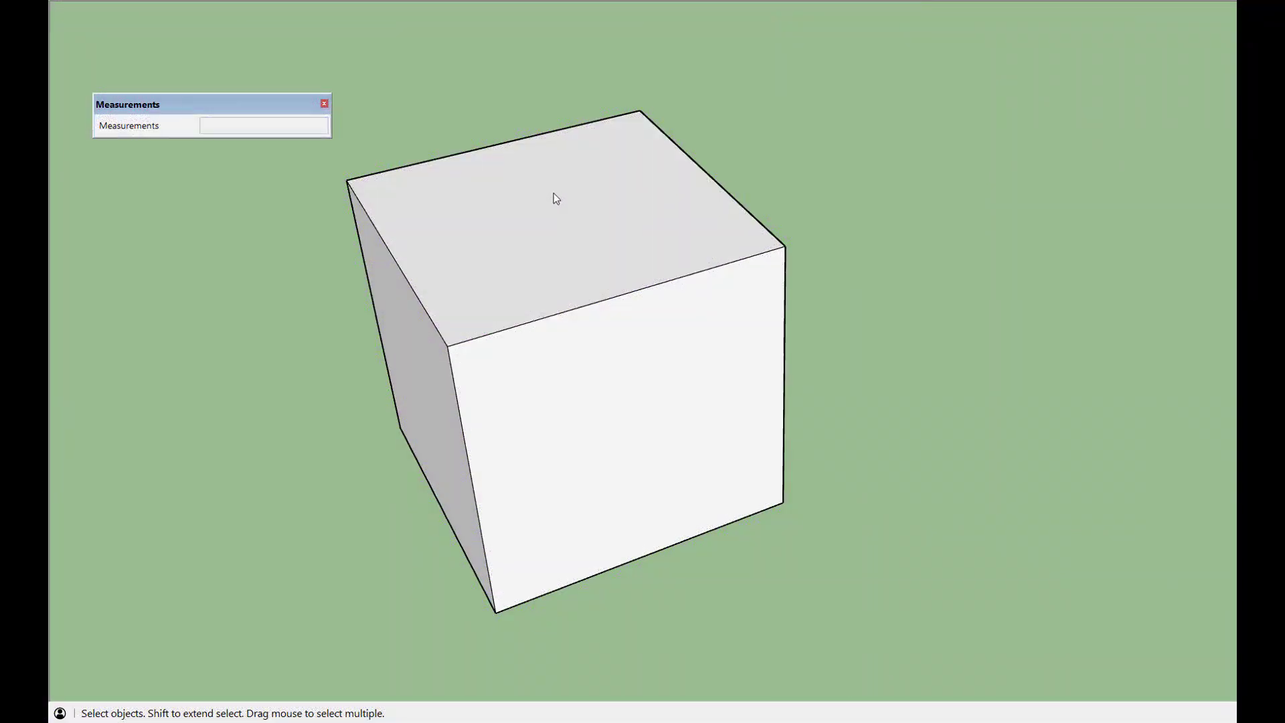
- Start FredoCorner on the plain cube and select all its edges for rounding
click(443, 2)
click(528, 227)
double_click(529, 228)
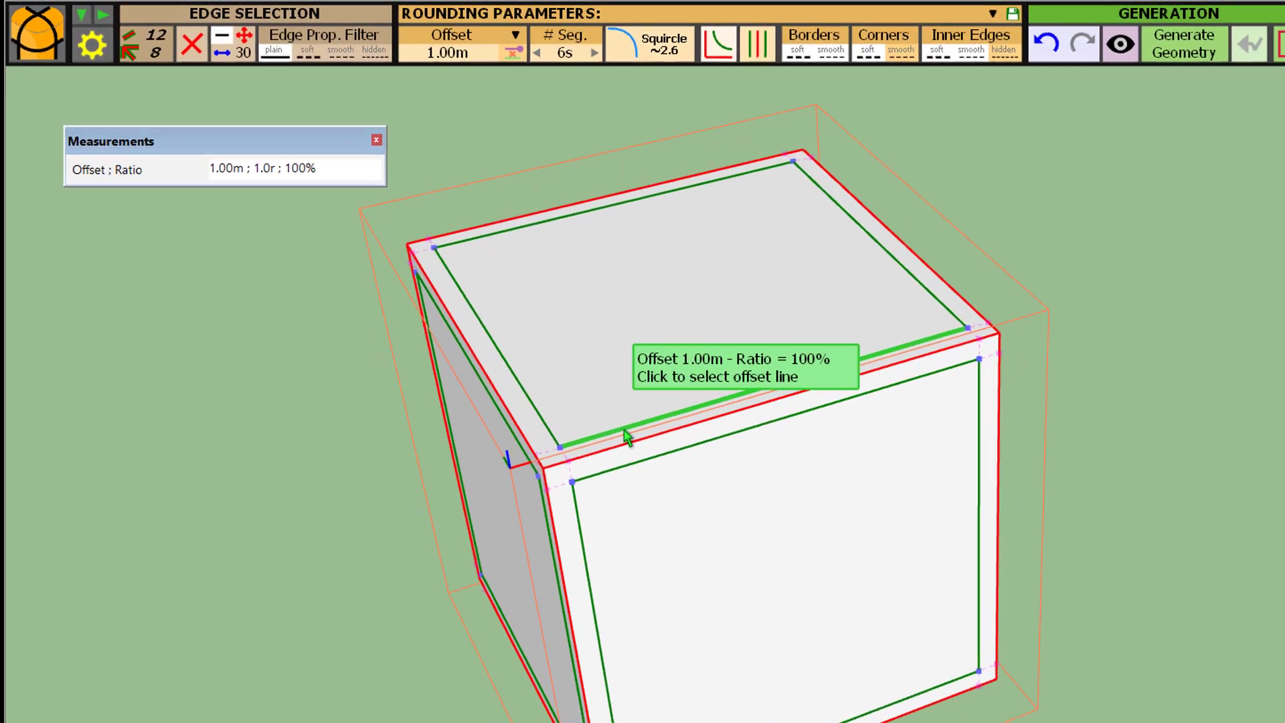
- Try a 2 m corner offset on the top face's front offset line at its left end, then undo it and leave corner editing
click(613, 455)
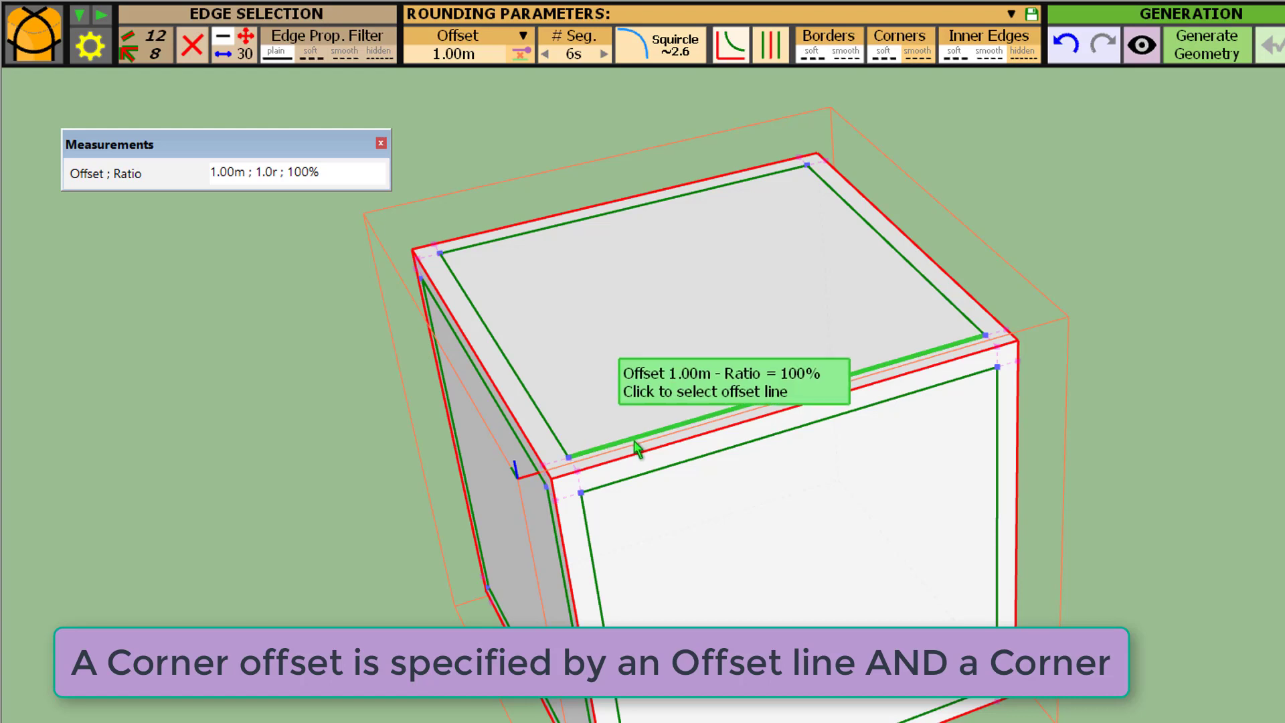
click(598, 460)
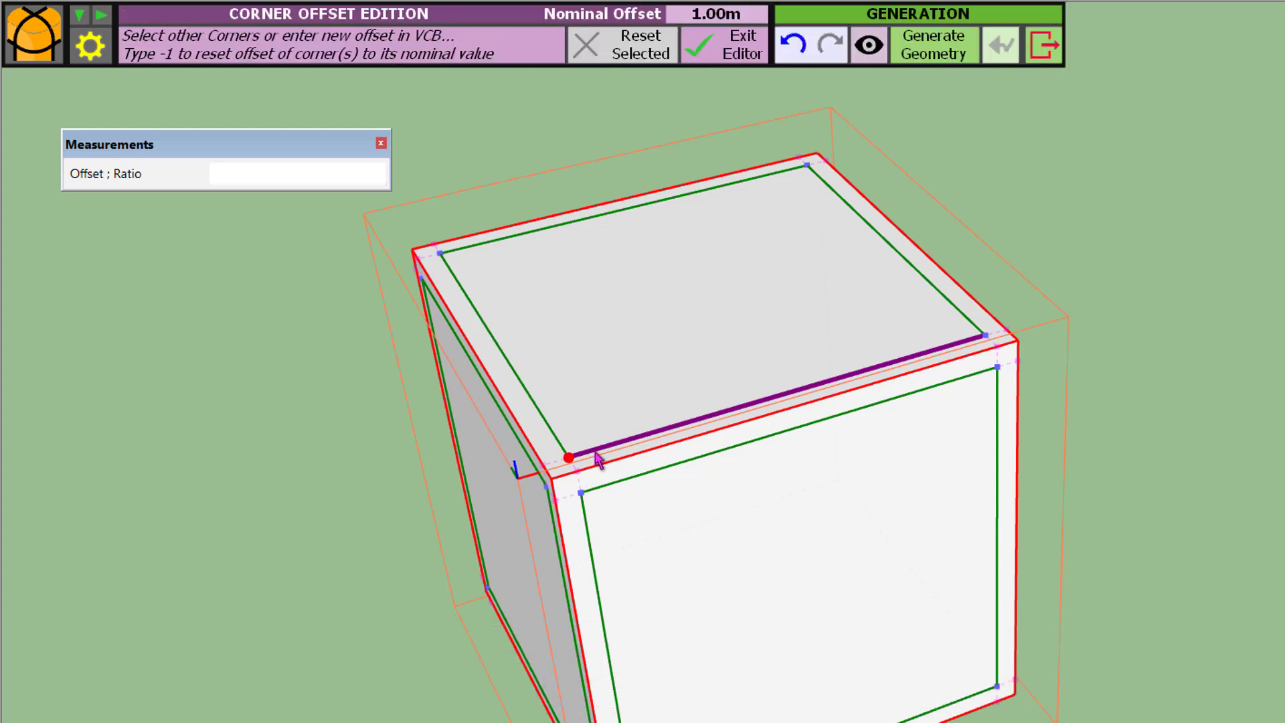
text(2)
key(Return)
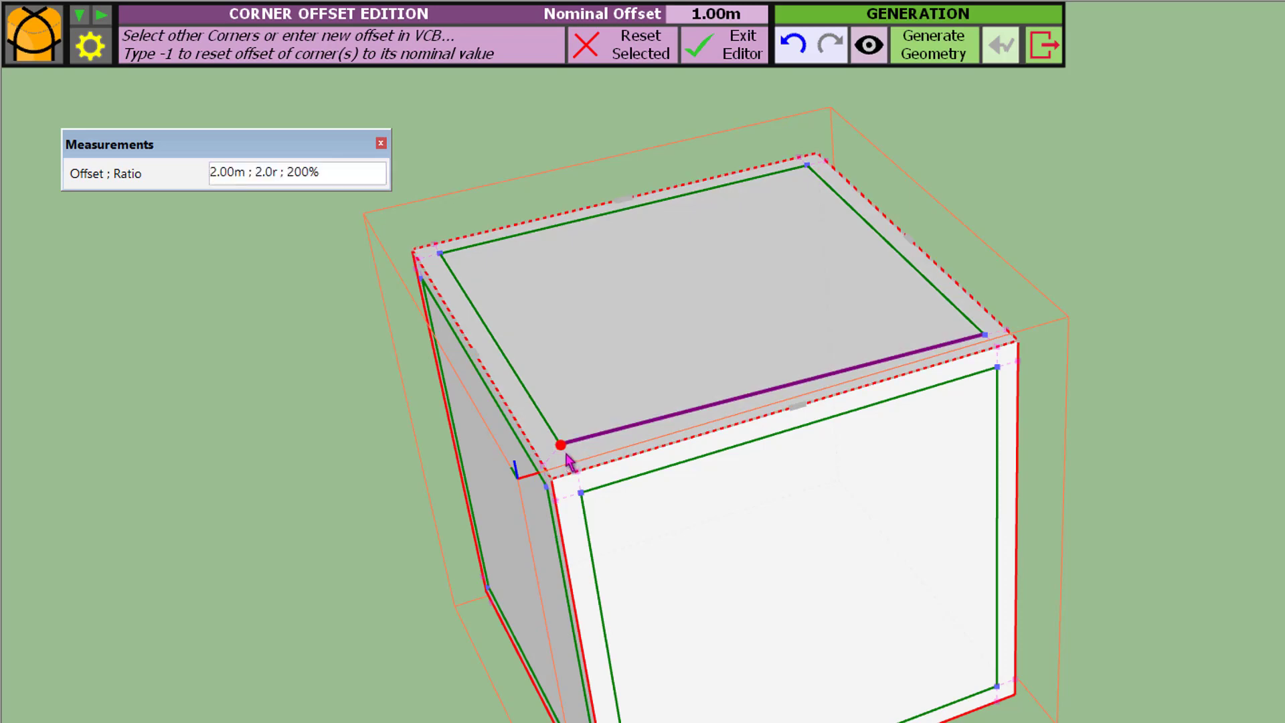
click(569, 465)
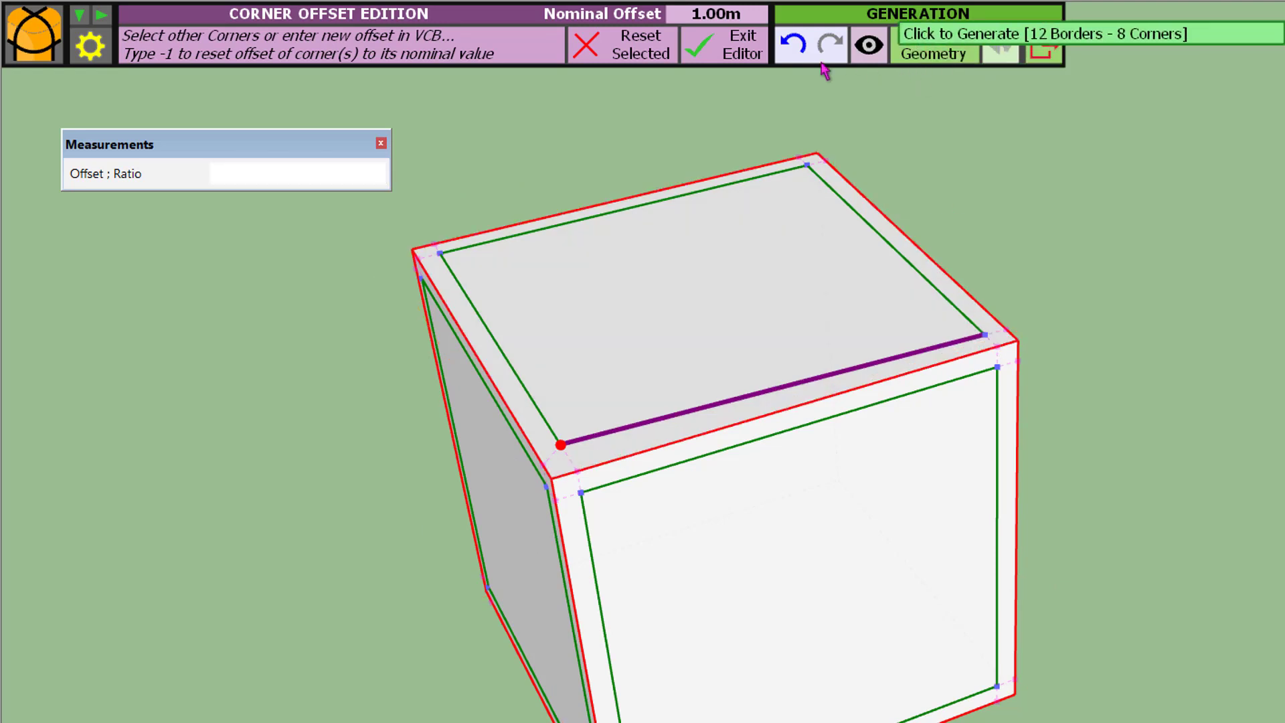
click(795, 53)
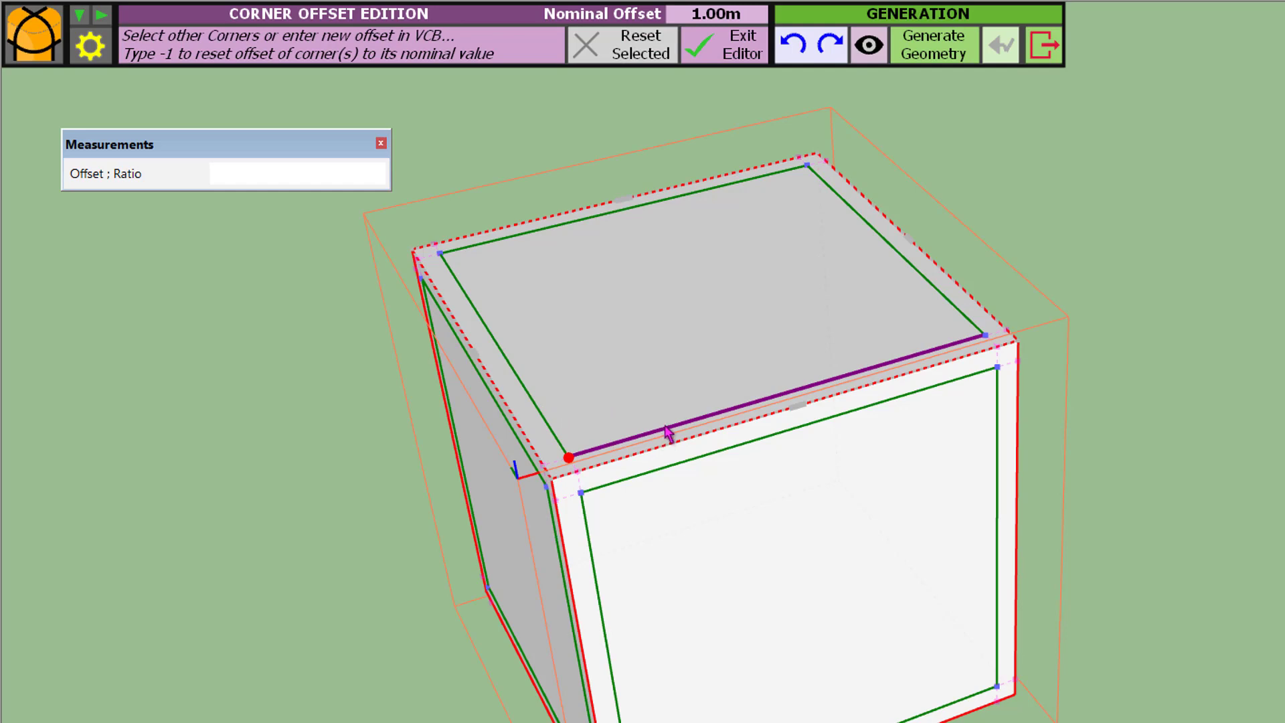
key(Escape)
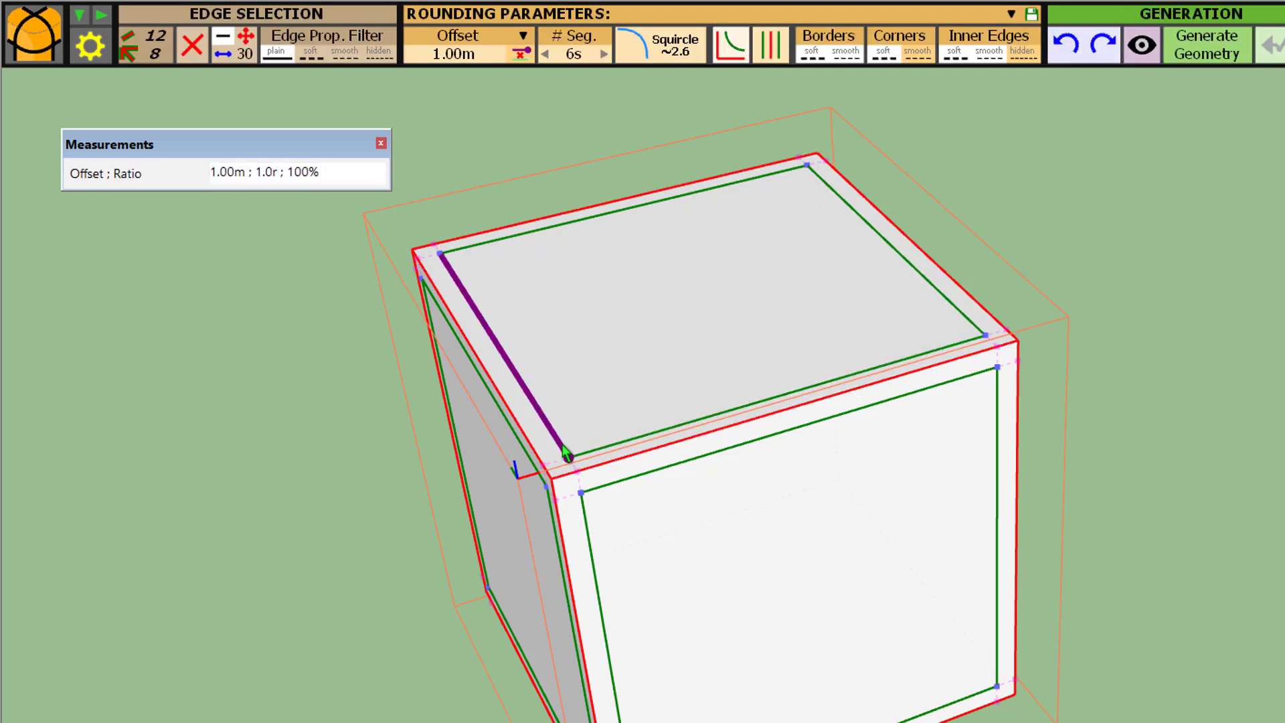
- Try a 2 m corner offset on the top face's left offset line at the front-left corner, then undo it
click(567, 455)
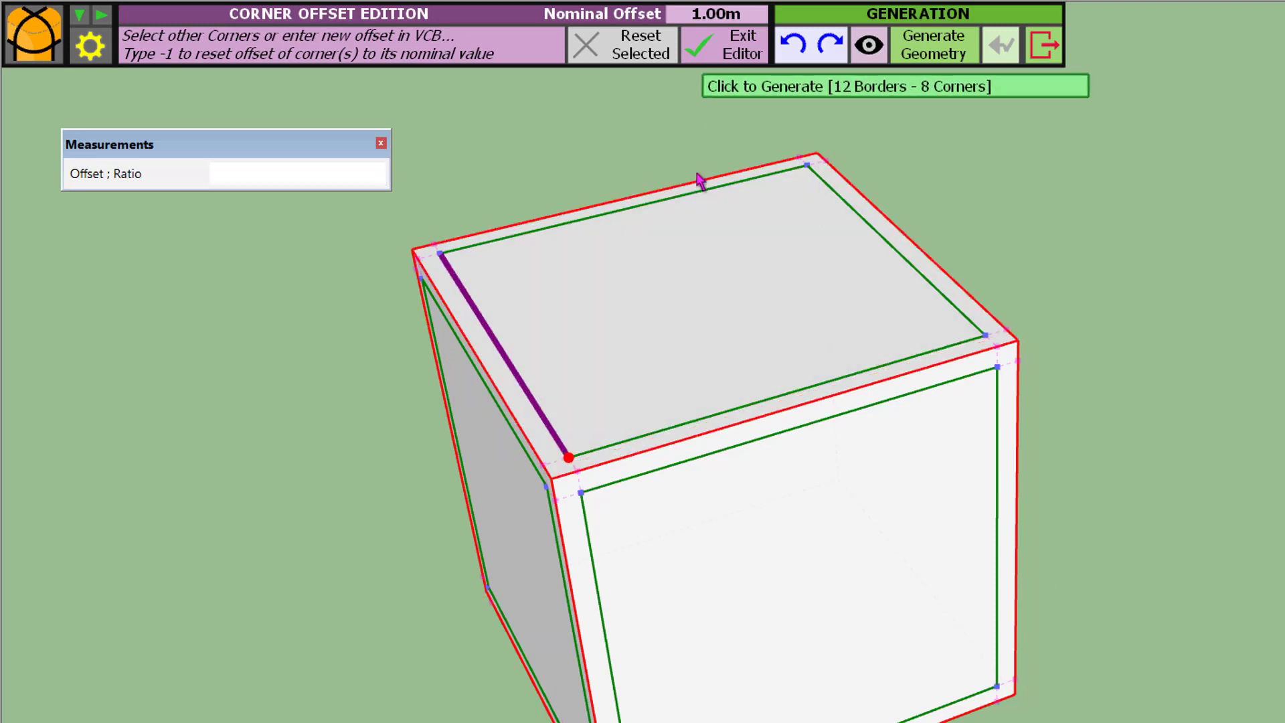
text(2)
key(Return)
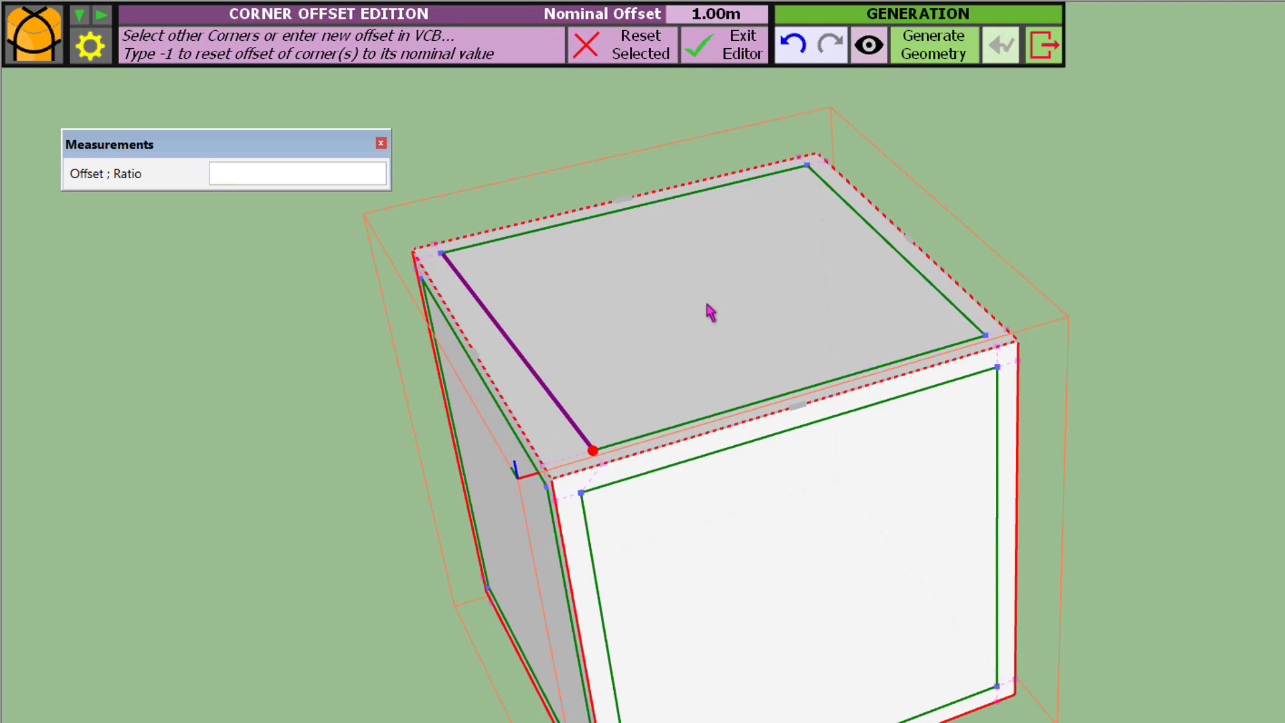
click(794, 45)
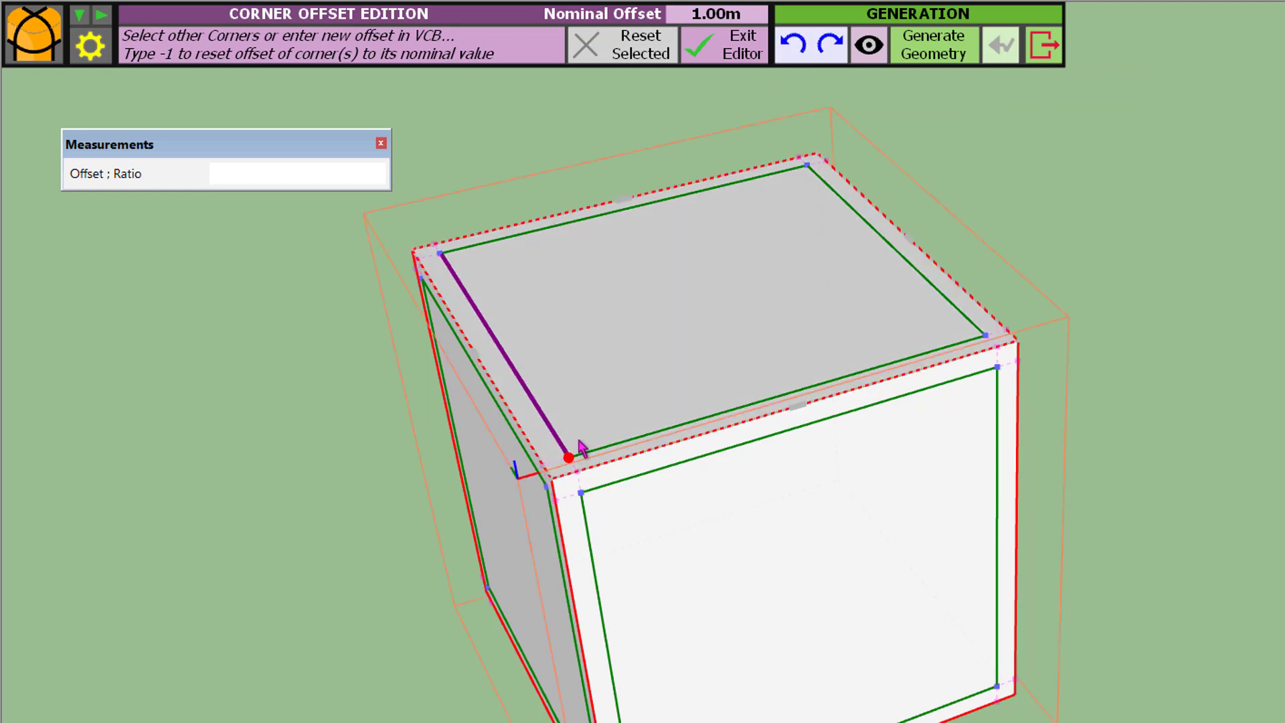
- Add the front offset line to the corner selection, try a 2 m offset on both lines at the front-left corner, then undo it
click(570, 456)
click(595, 458)
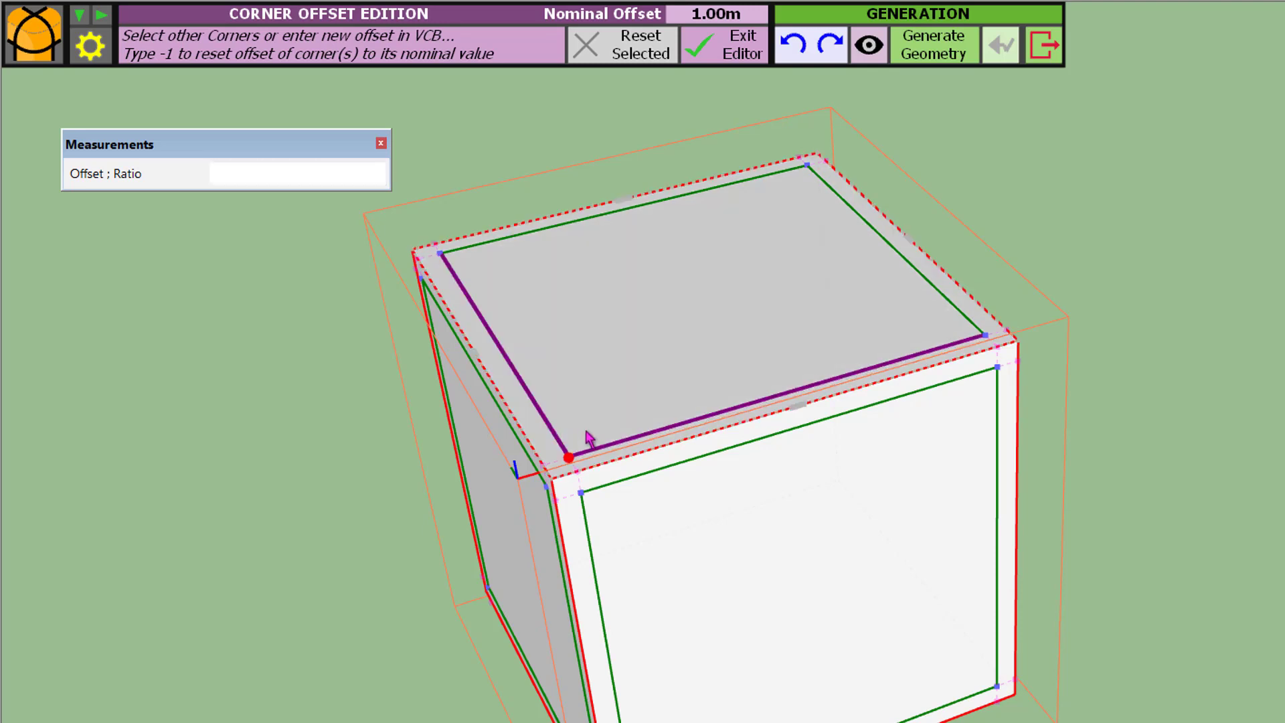
text(2)
key(Return)
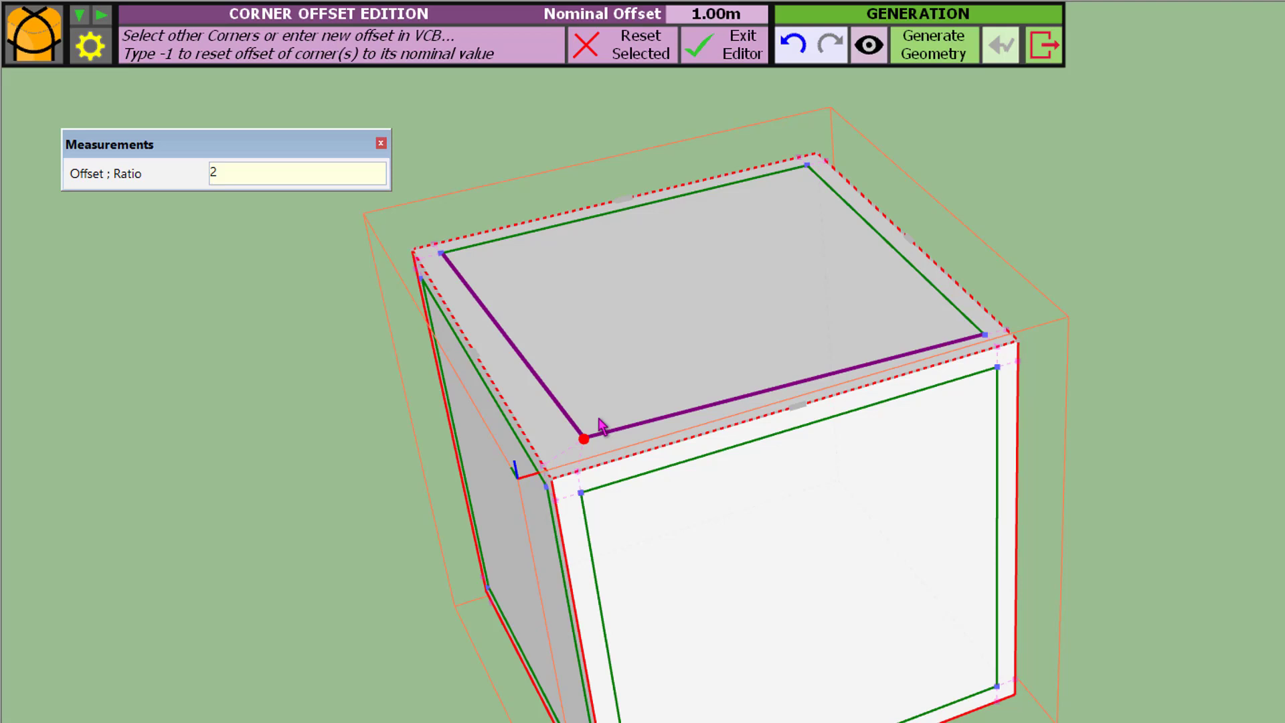
key(ctrl+z)
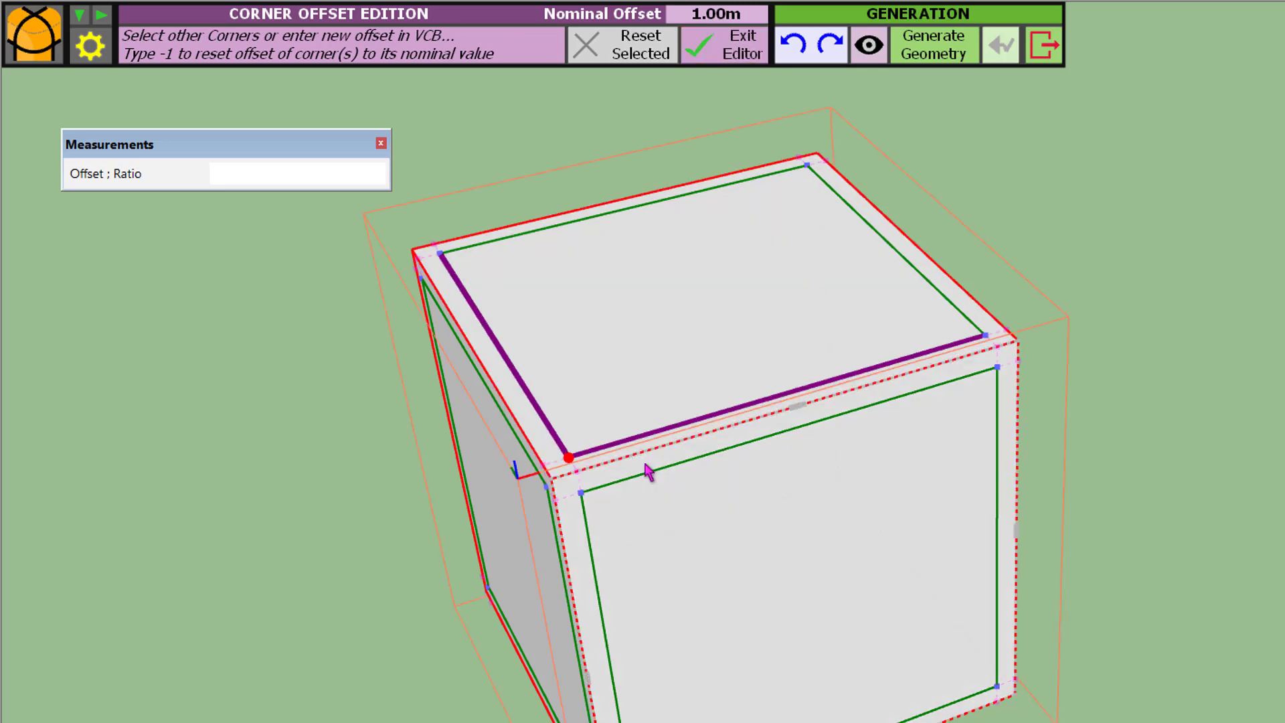
click(733, 64)
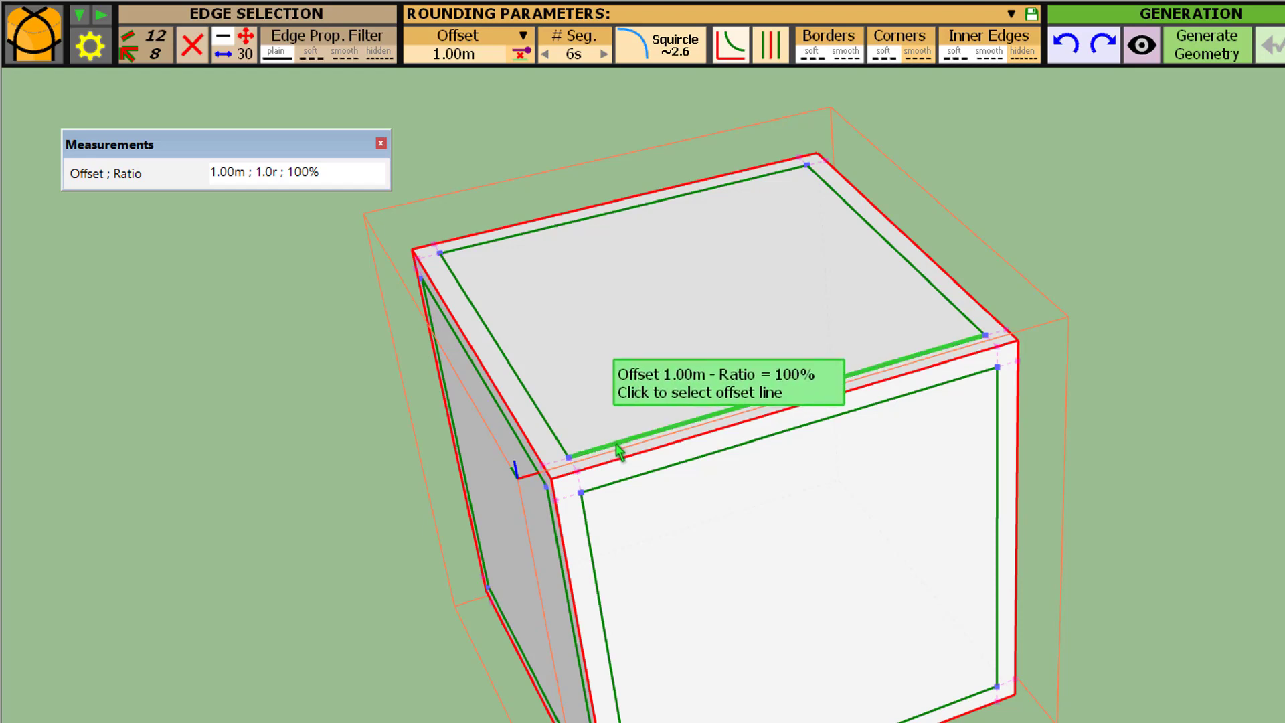
click(569, 459)
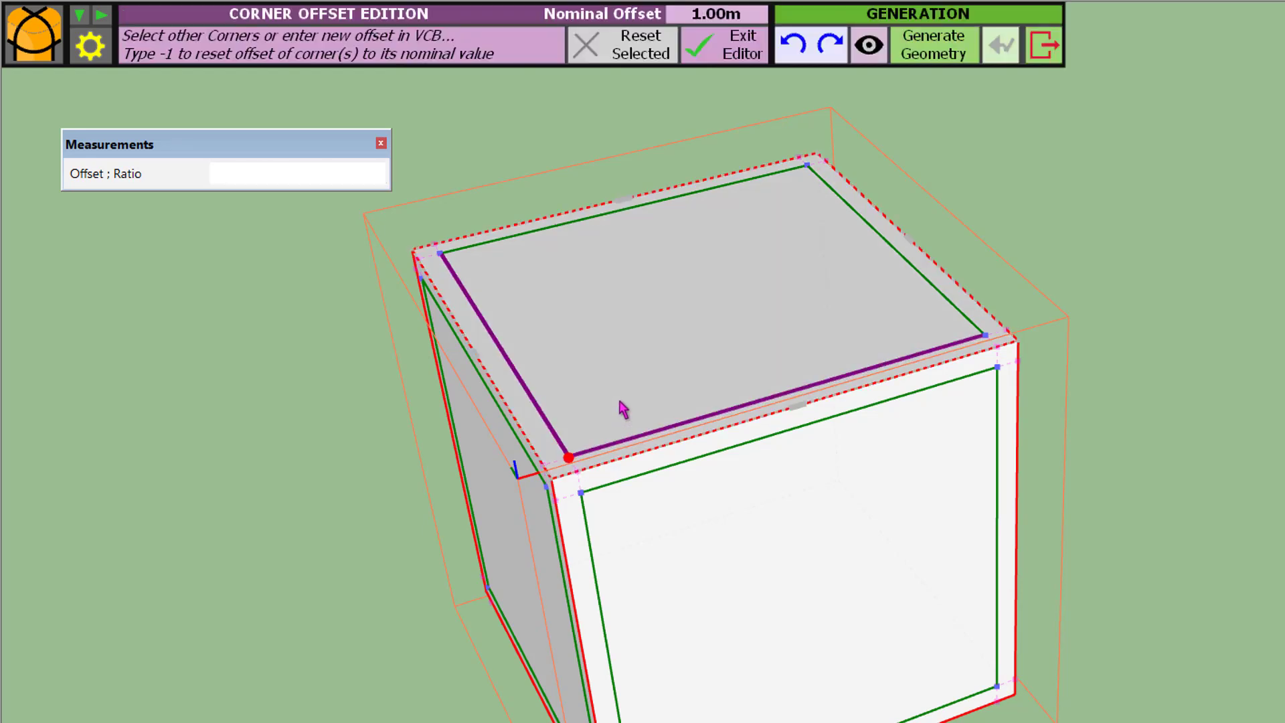
key(Escape)
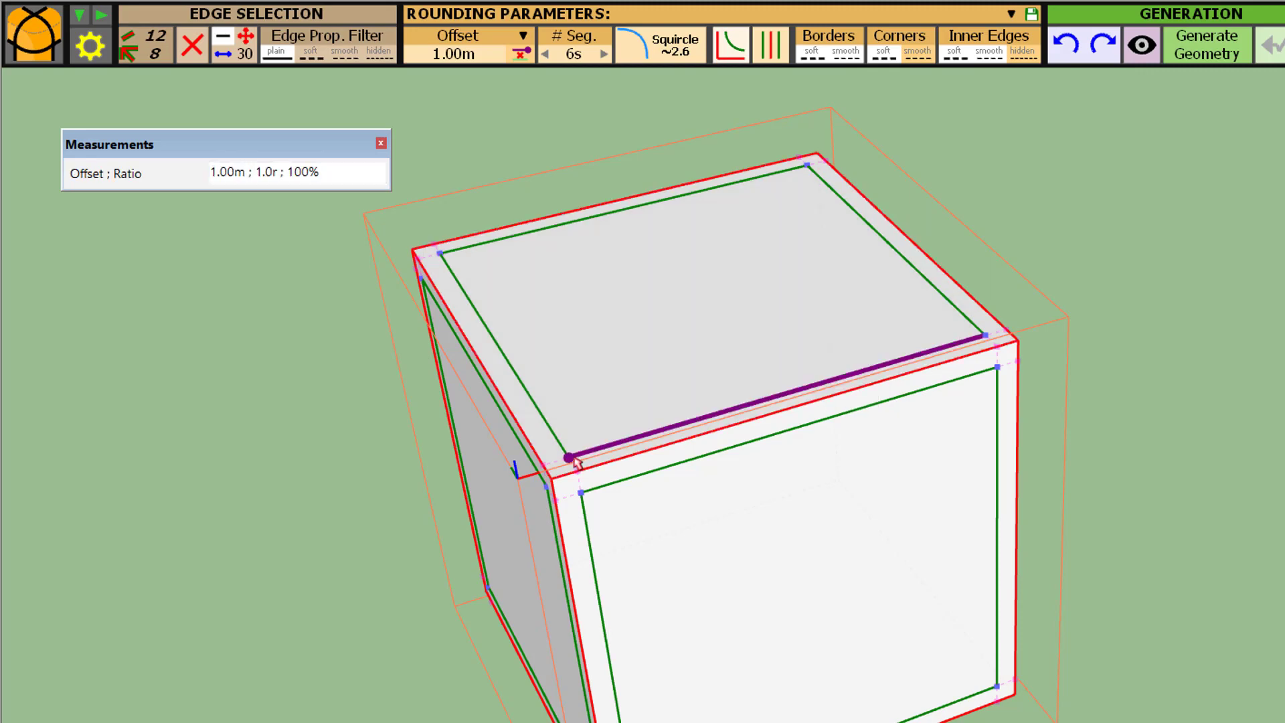
click(574, 461)
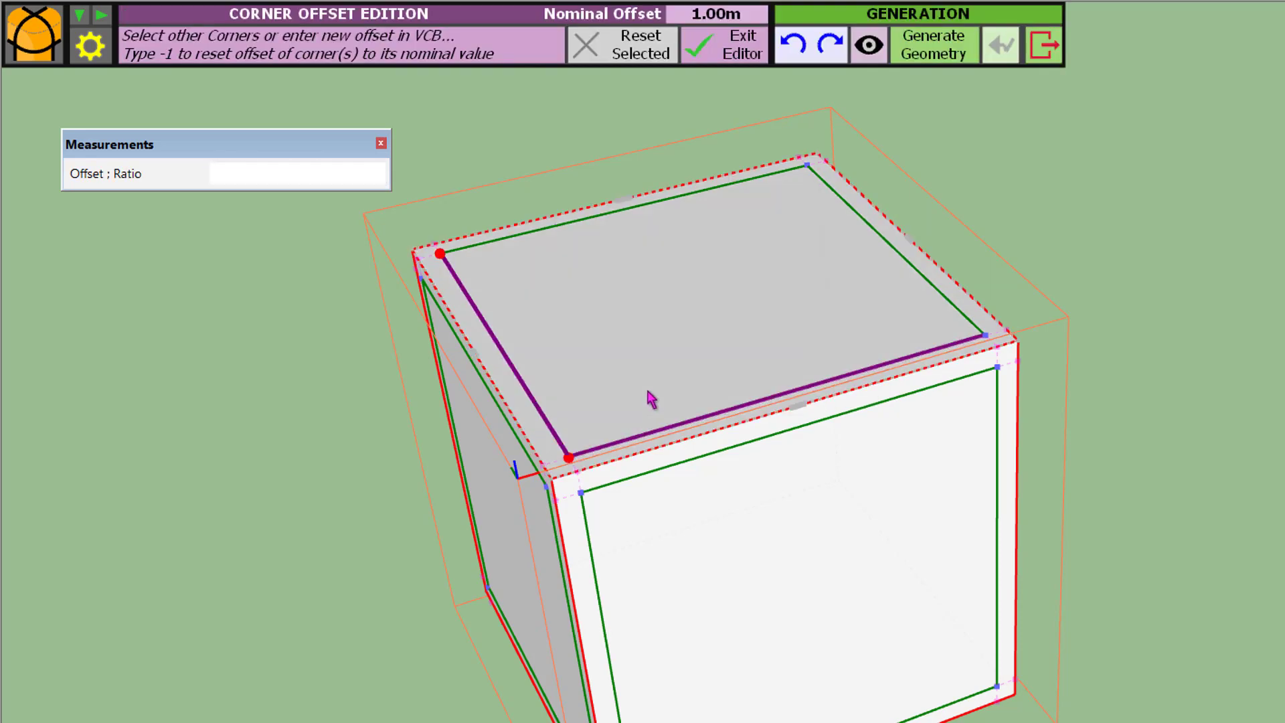
key(Escape)
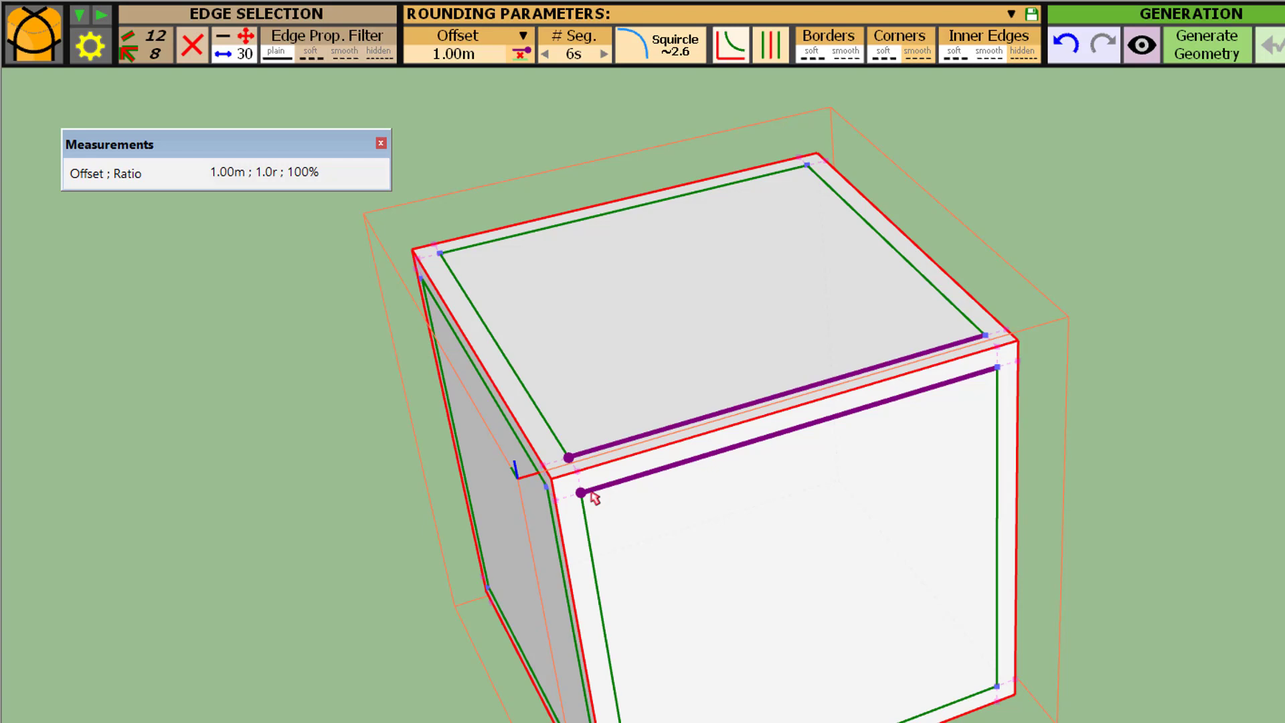
- Set a 2 m corner offset at the front-left ends of the two offset lines flanking the cube's top front edge
click(593, 492)
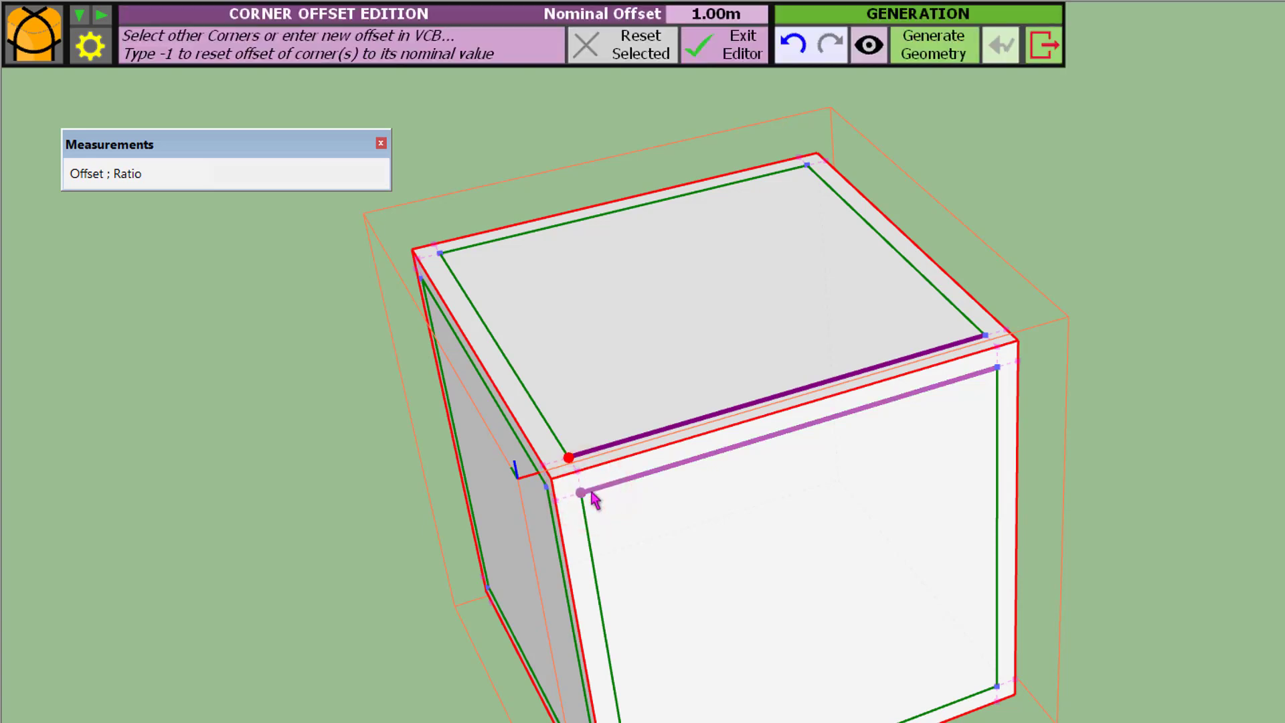
text(2)
key(Return)
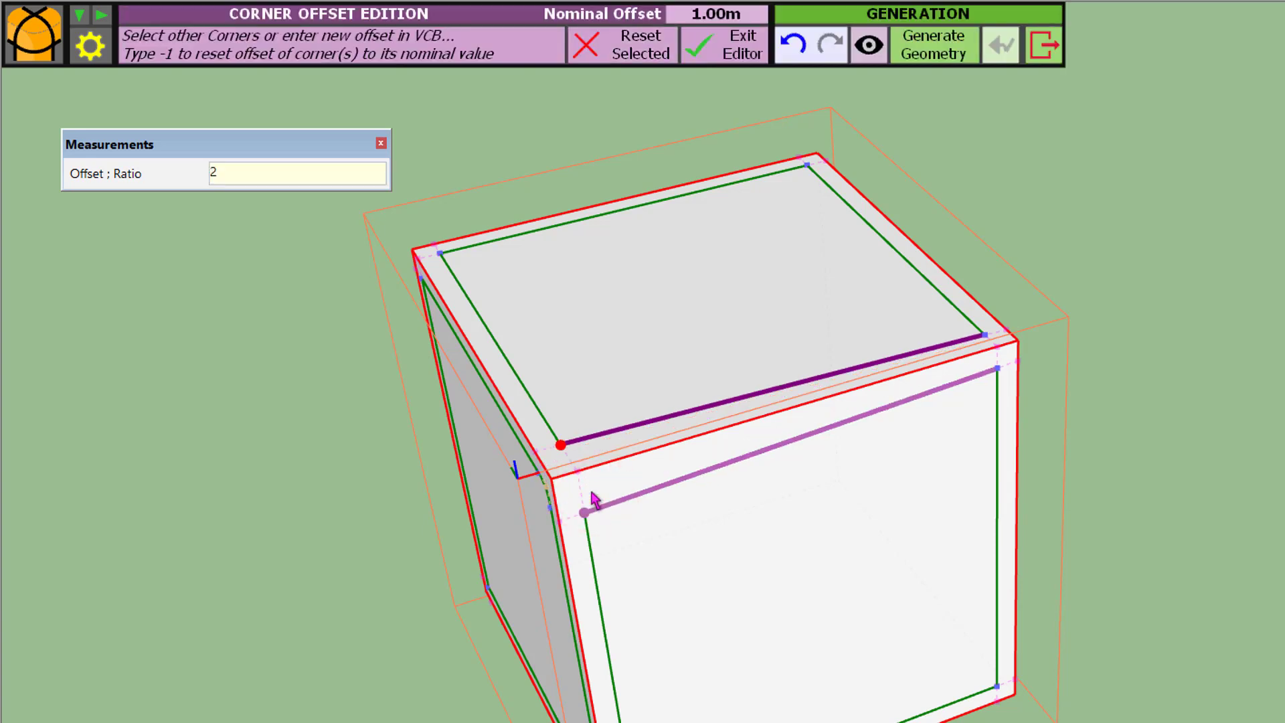
click(584, 512)
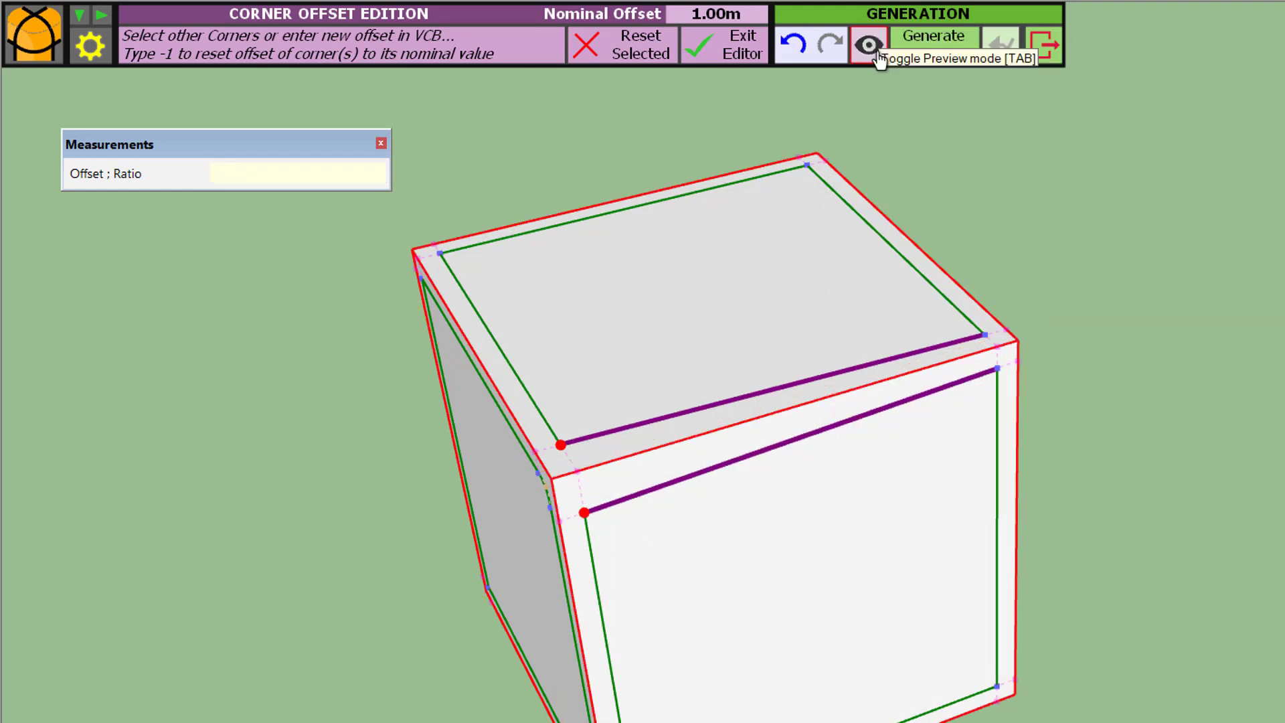
- Preview the rounding and generate the cube's geometry, inspect the result, then roll it back and exit FredoCorner
click(877, 56)
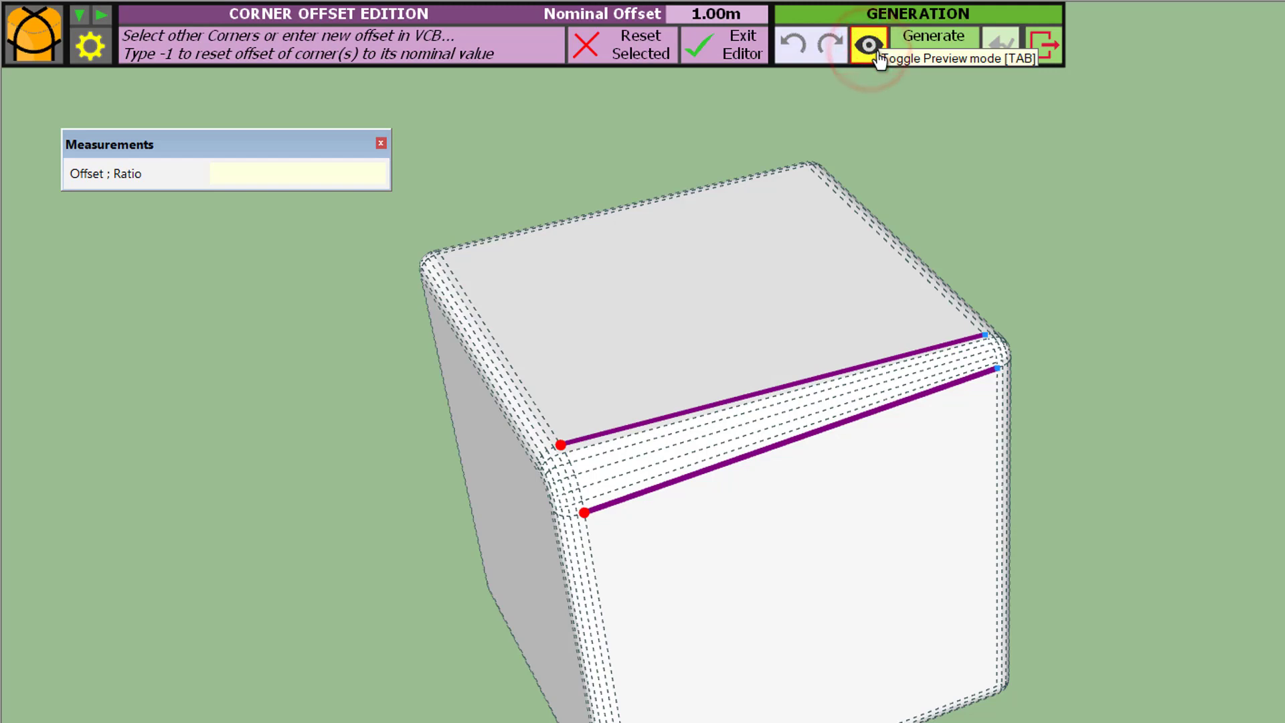
click(921, 42)
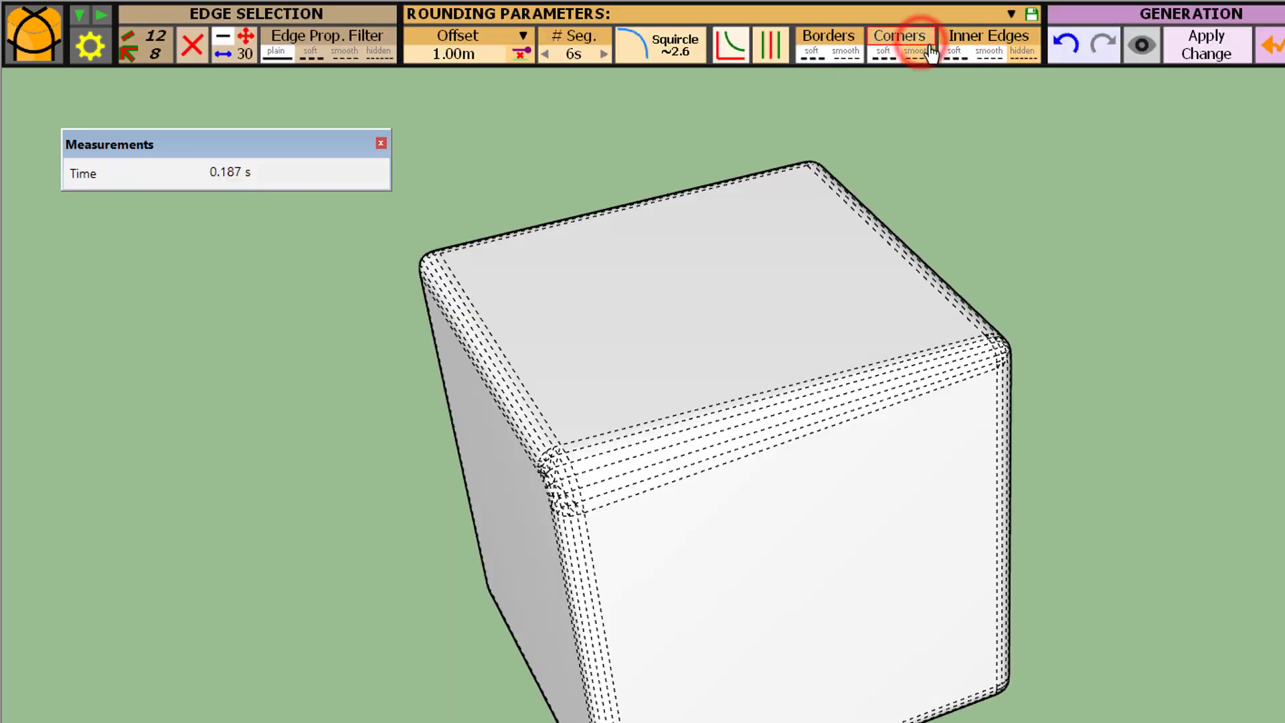
middle_drag(665, 439, 688, 415)
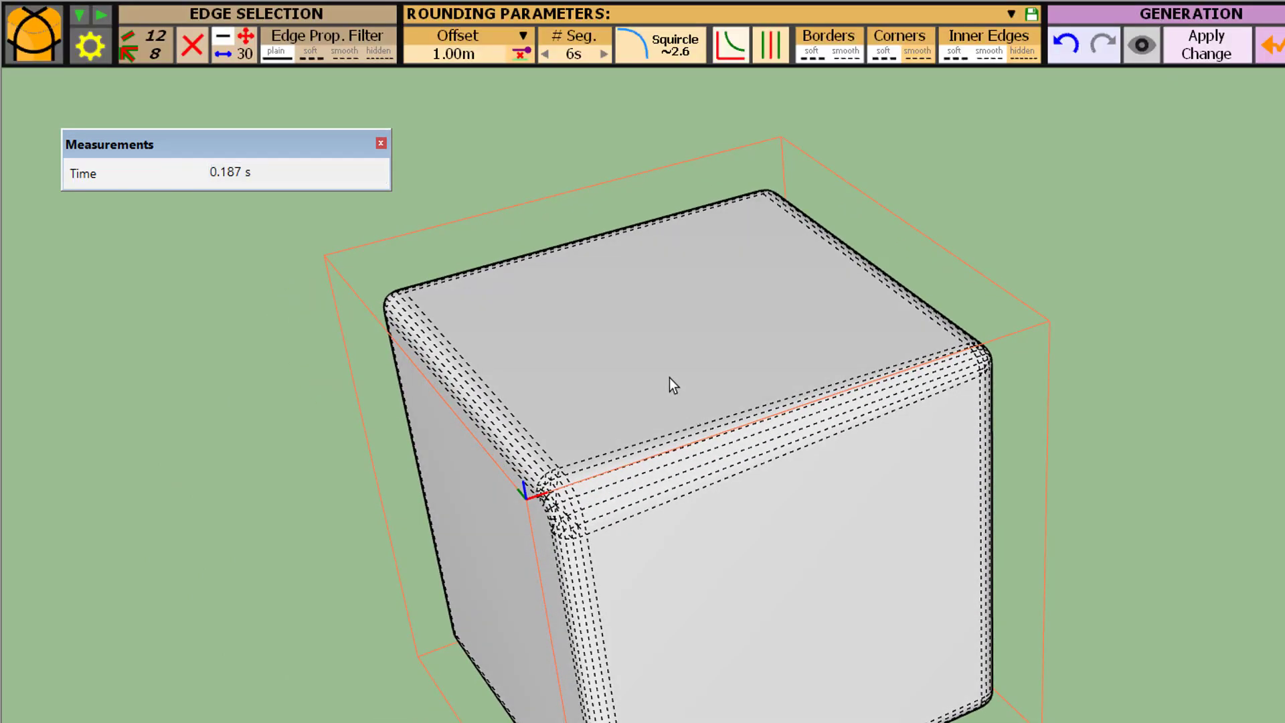
scroll(804, 427, up, 2)
scroll(805, 427, down, 1)
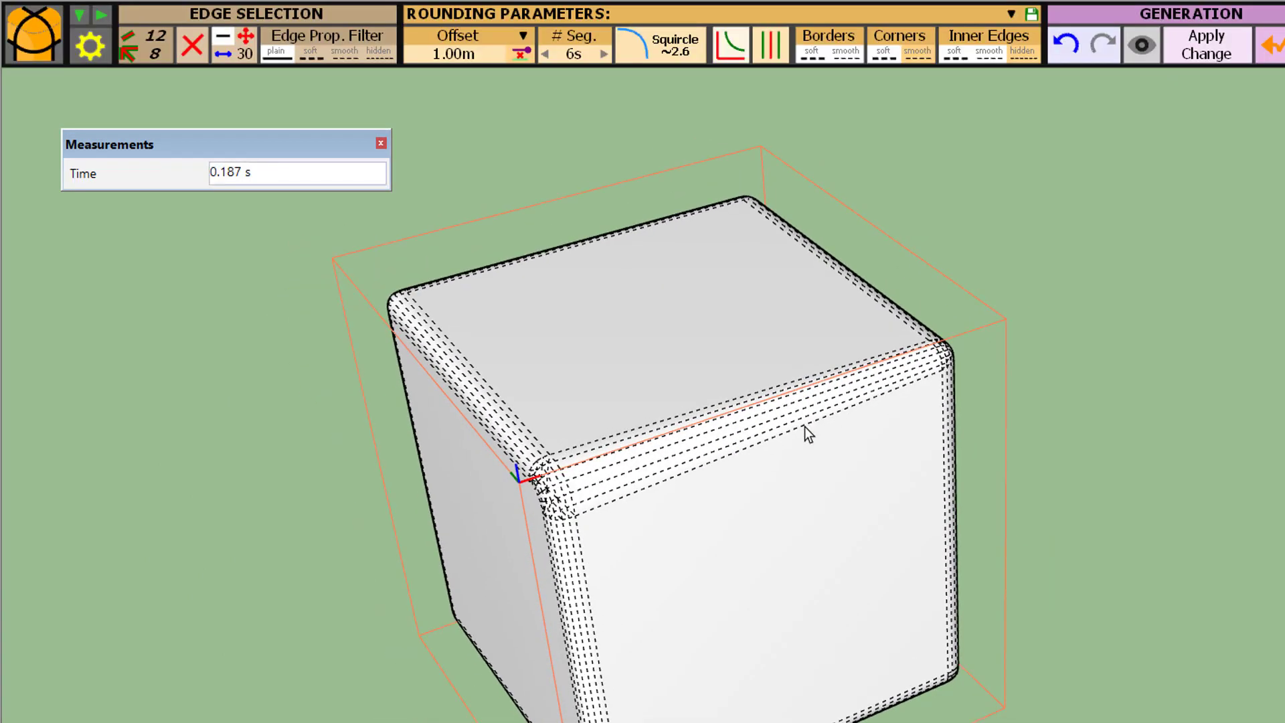
click(1271, 48)
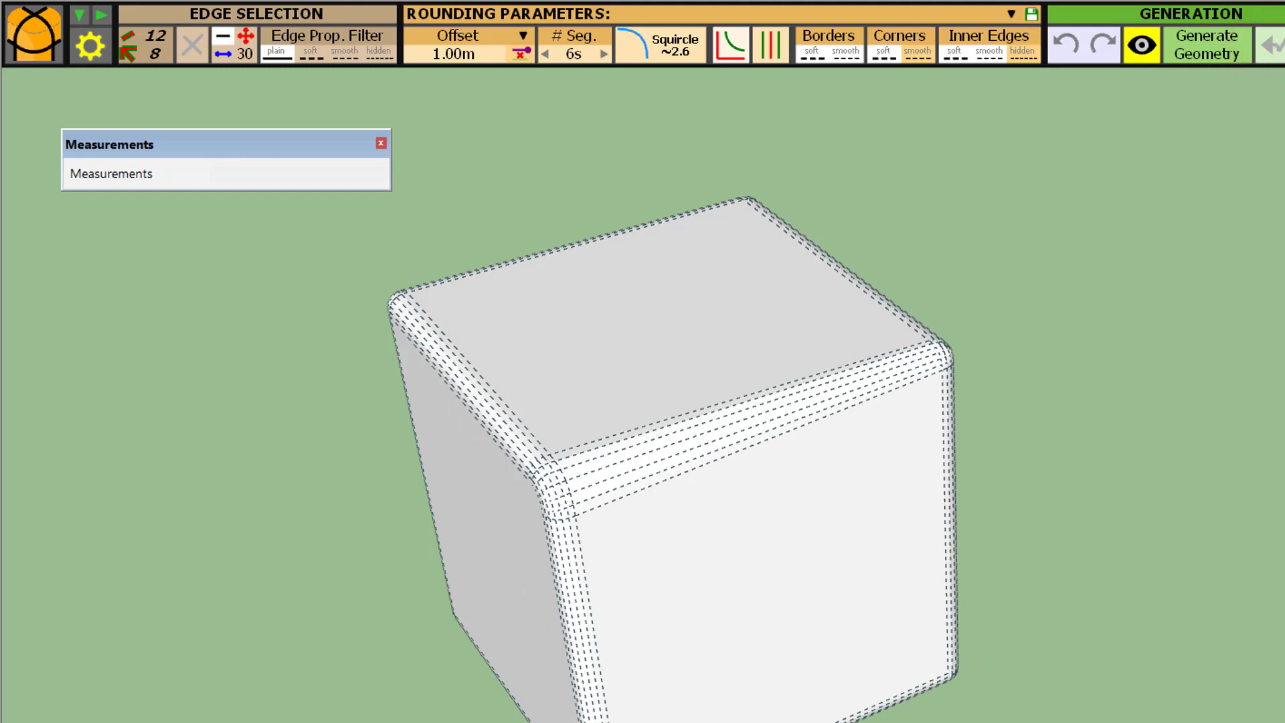
key(Escape)
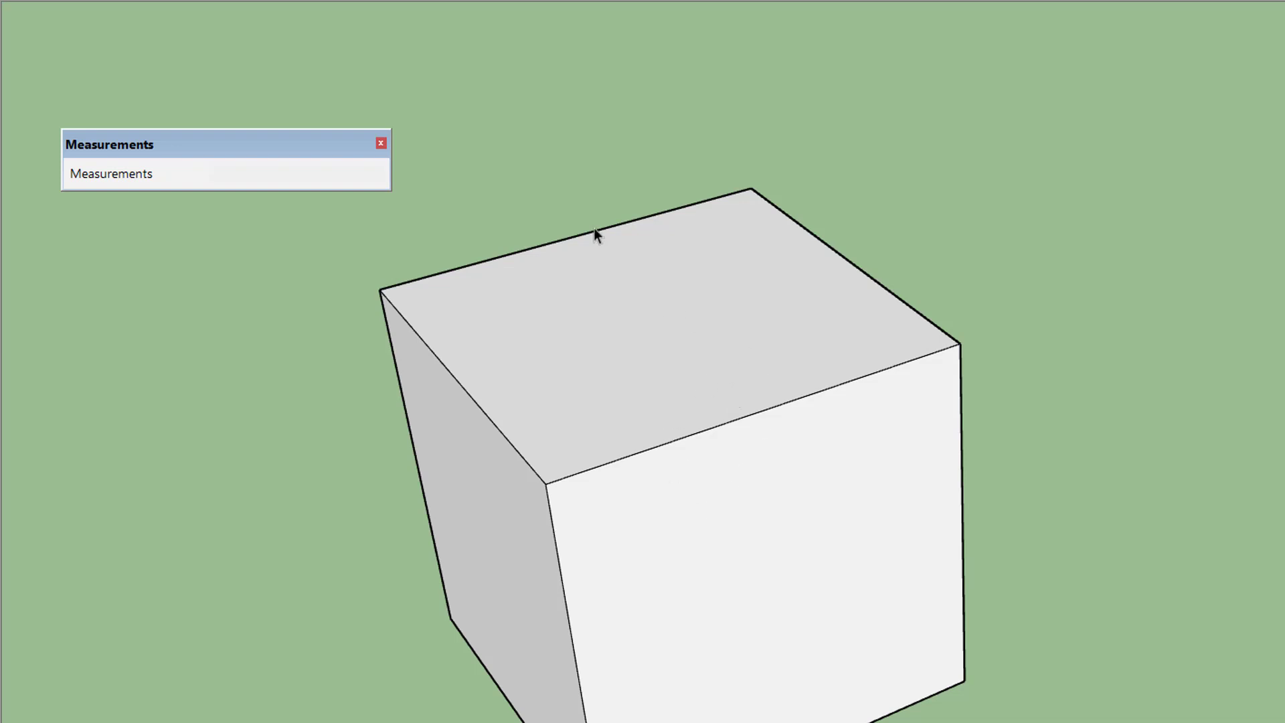
- Restart FredoCorner with all the cube's edges selected and reset all variable offsets, confirming the reset
click(546, 1)
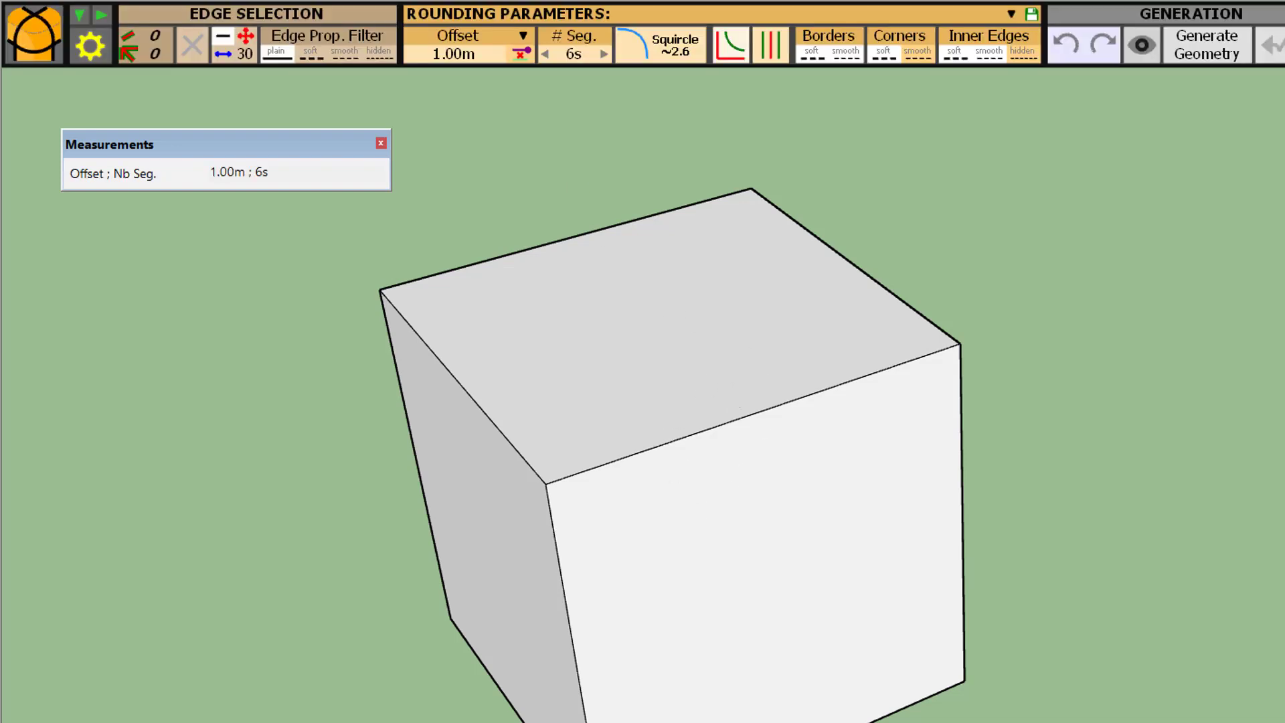
click(603, 347)
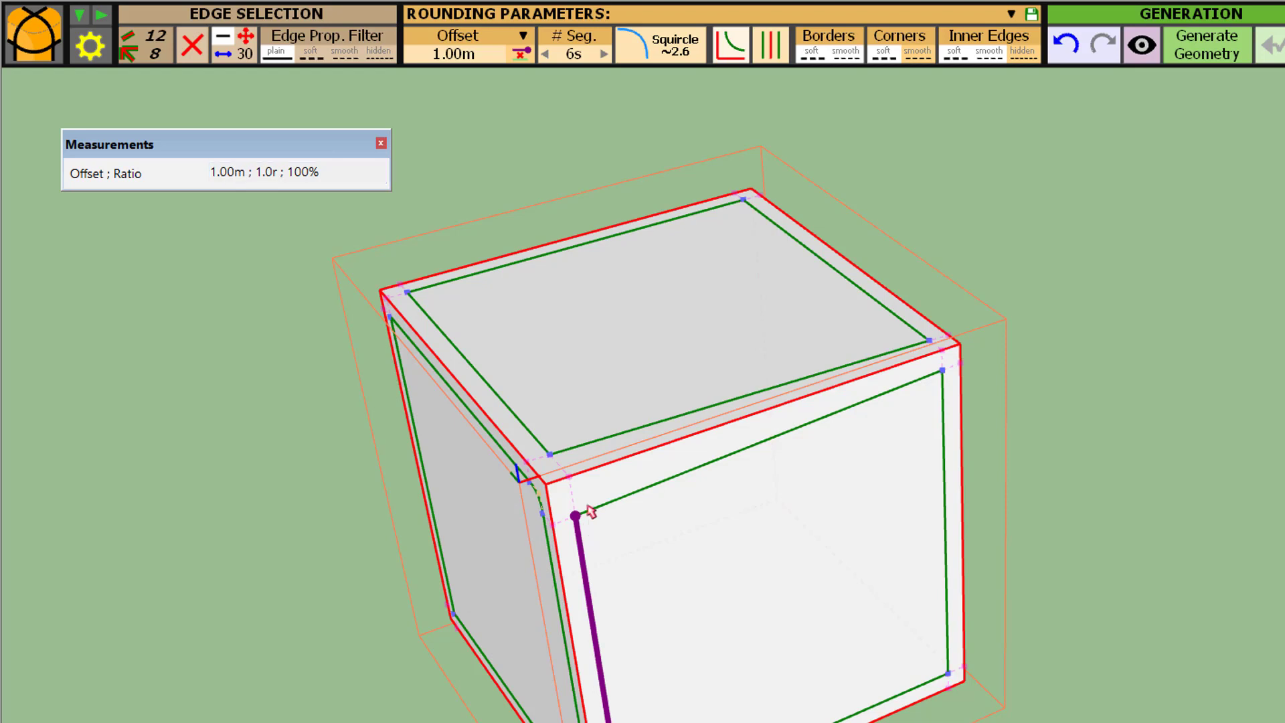
click(521, 55)
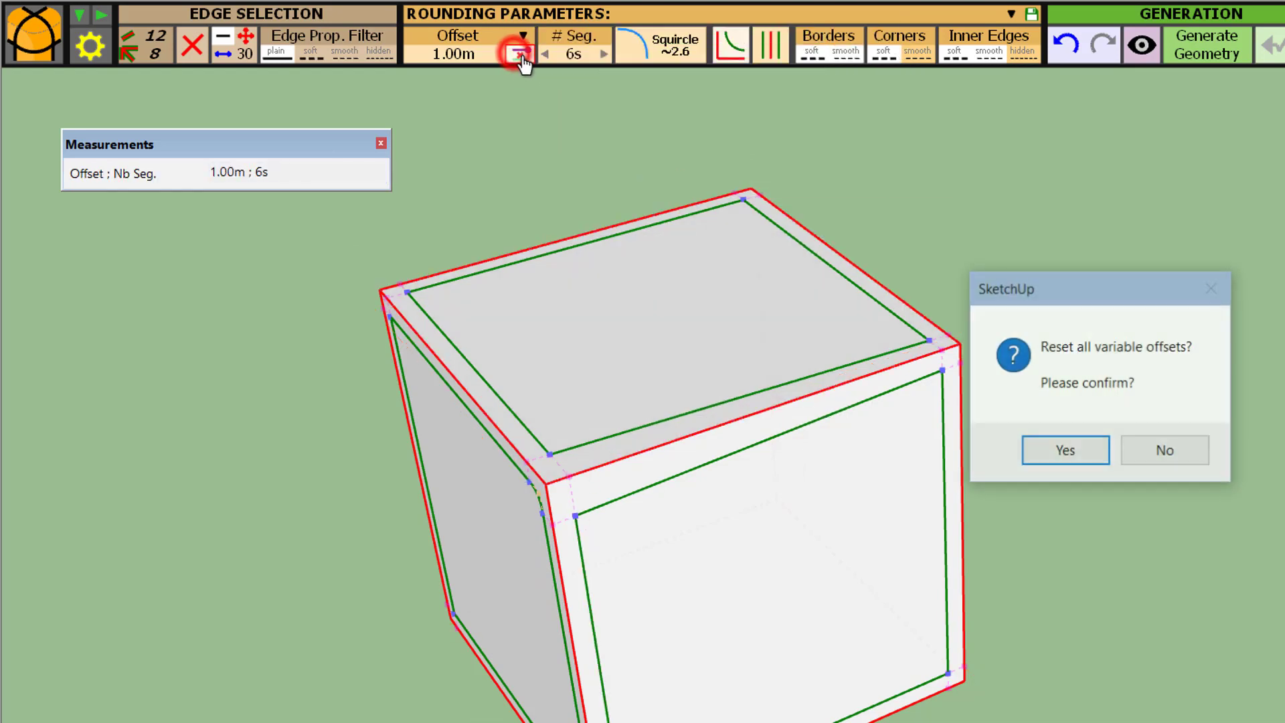
click(1065, 456)
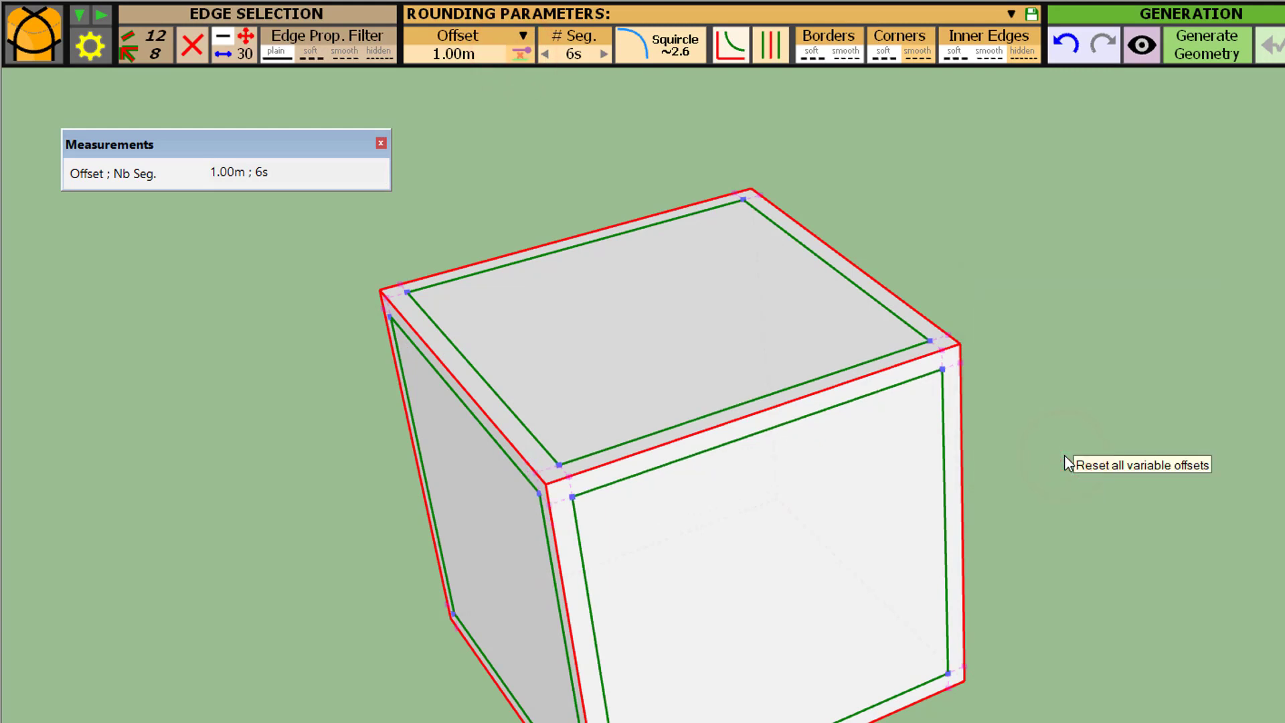
click(1271, 45)
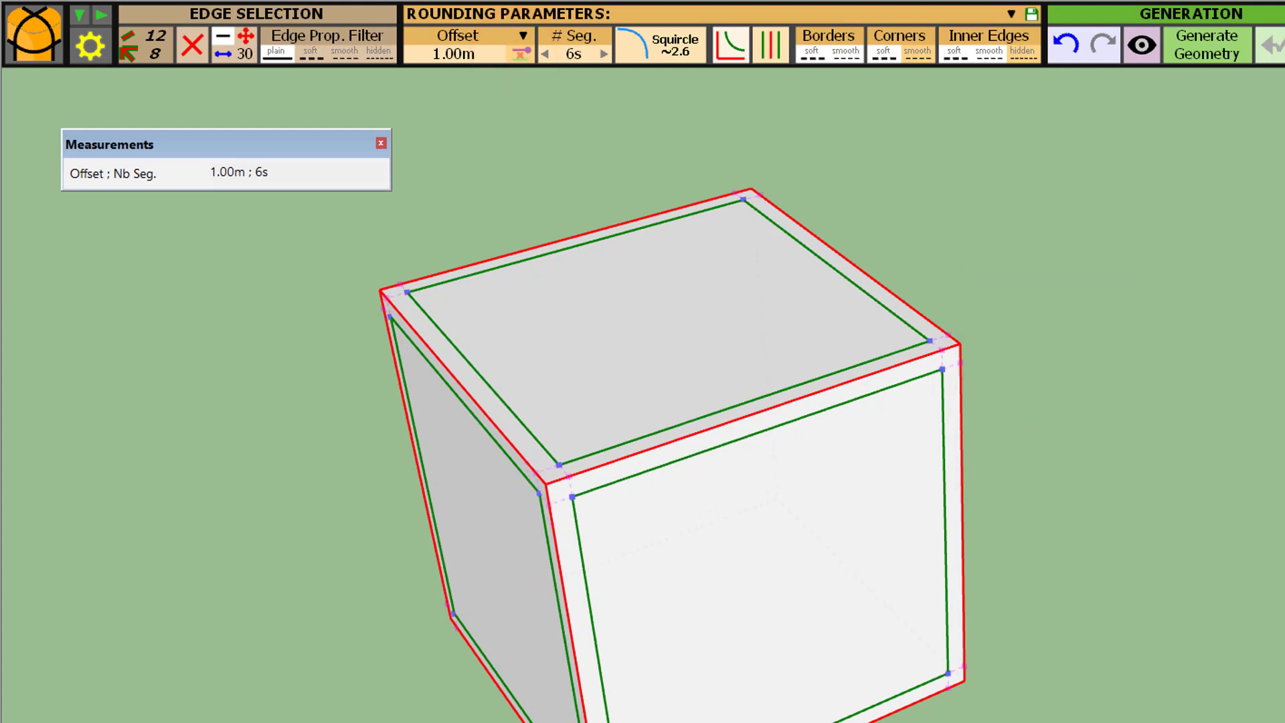
click(1278, 30)
click(636, 293)
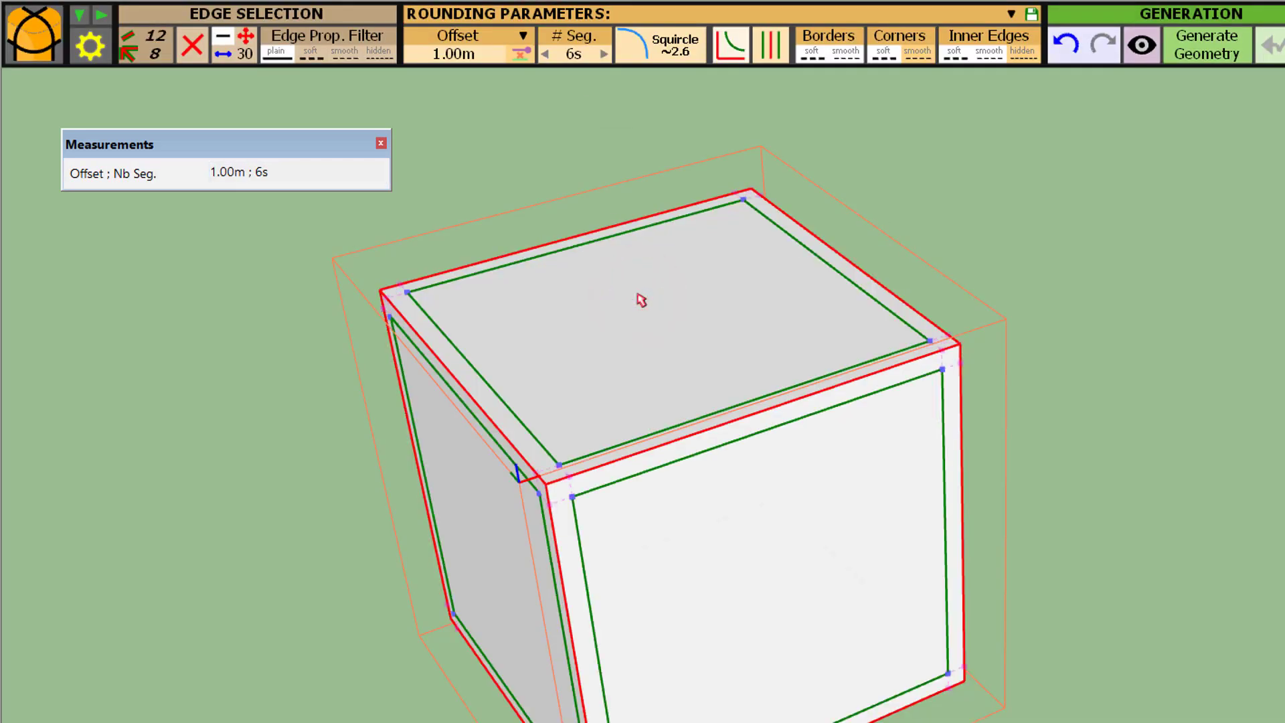
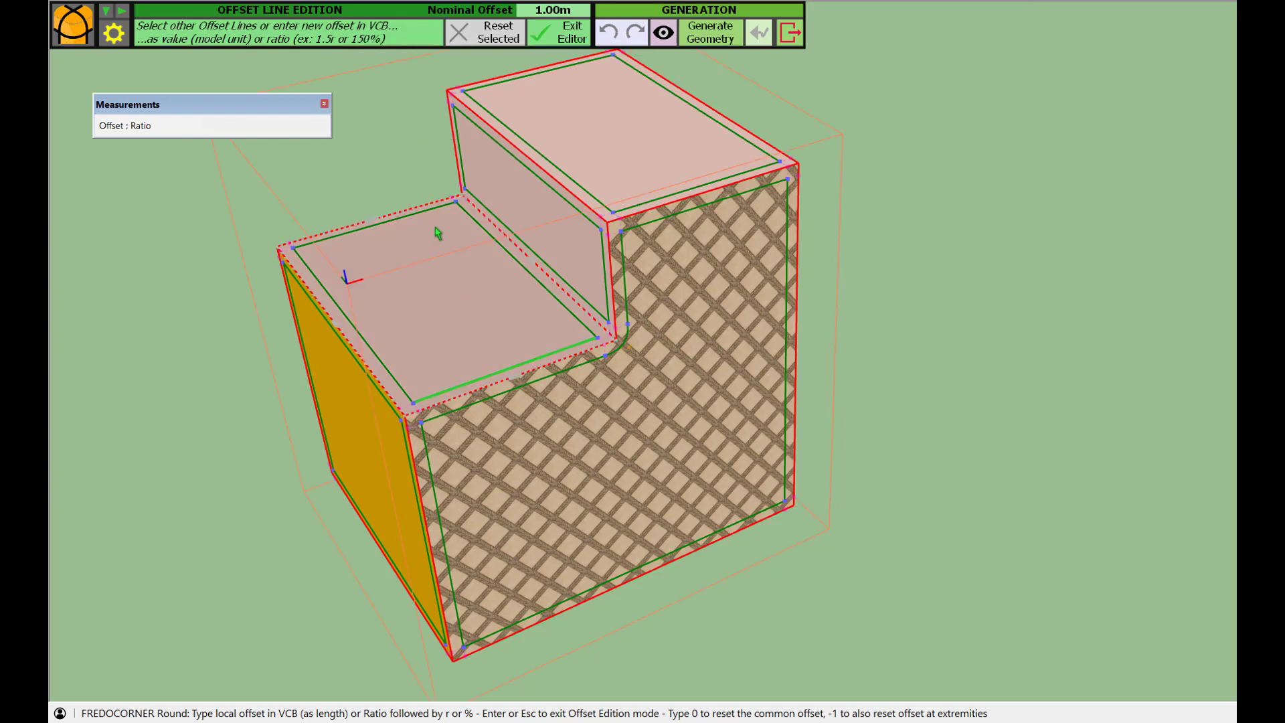
- Select the full offset loops of the stepped block's lower tread and riser, set their offset to 2 m and preview the rounding
click(523, 268)
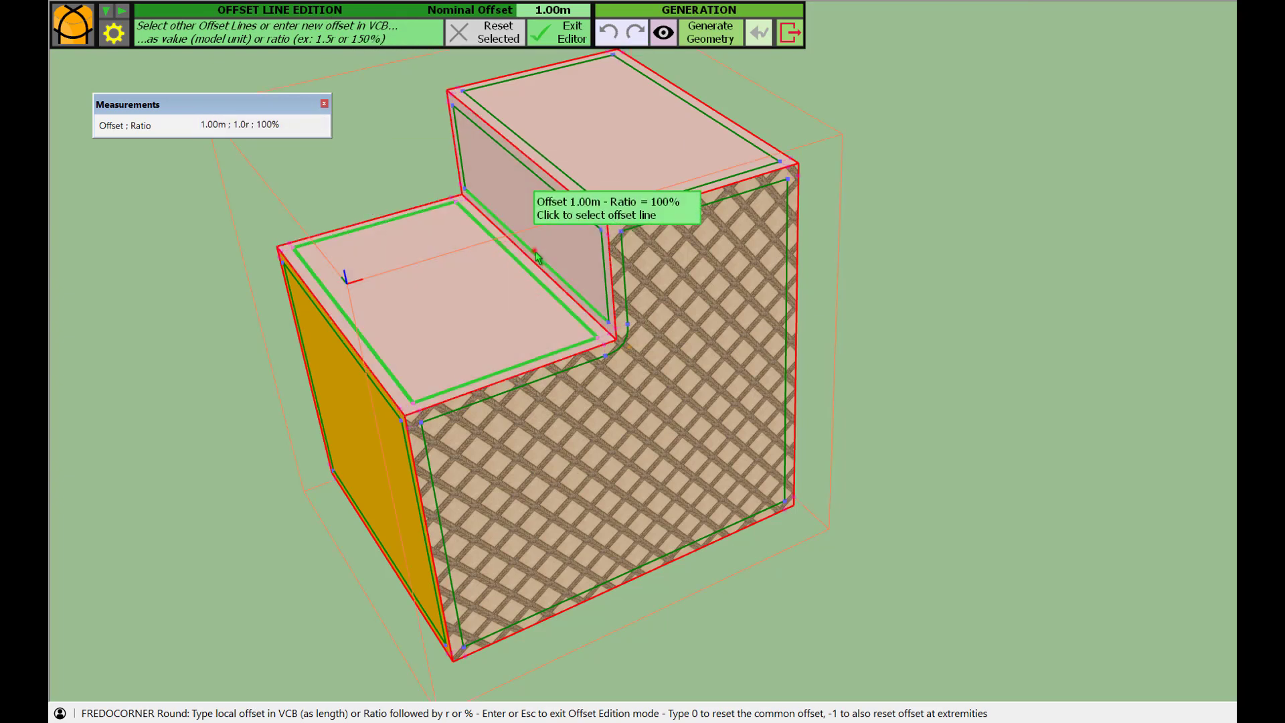
click(536, 258)
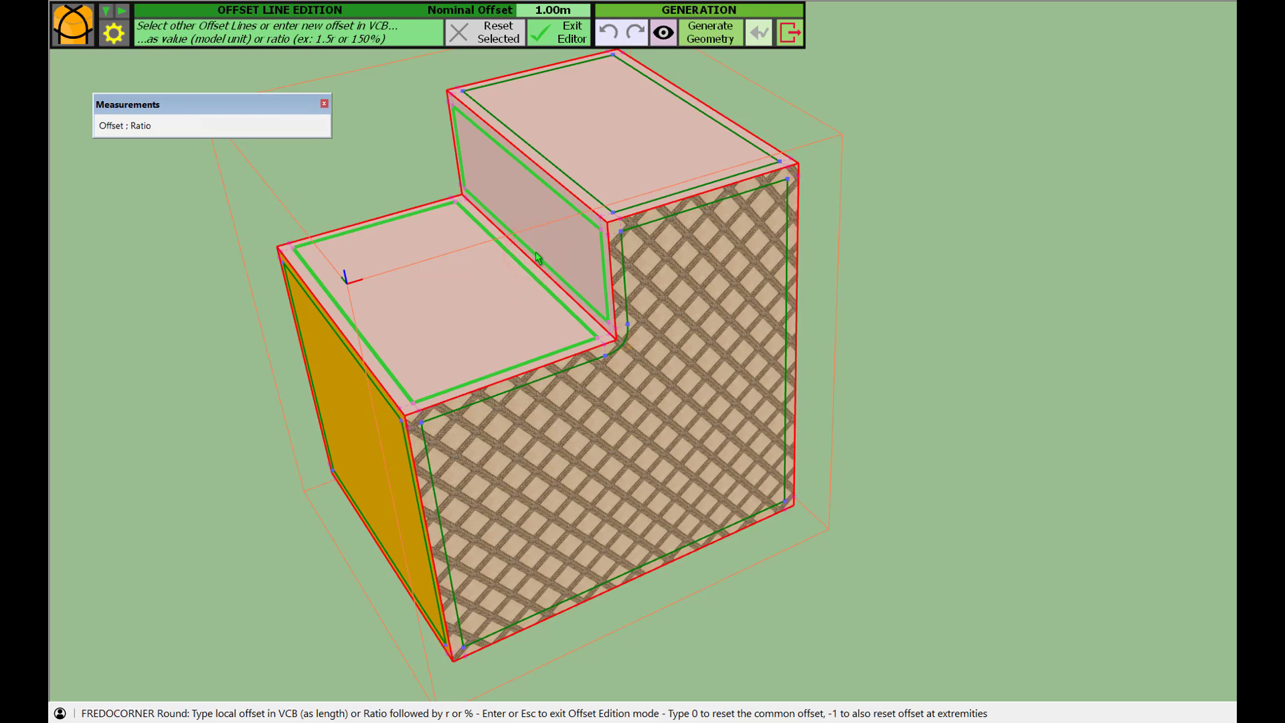
text(2)
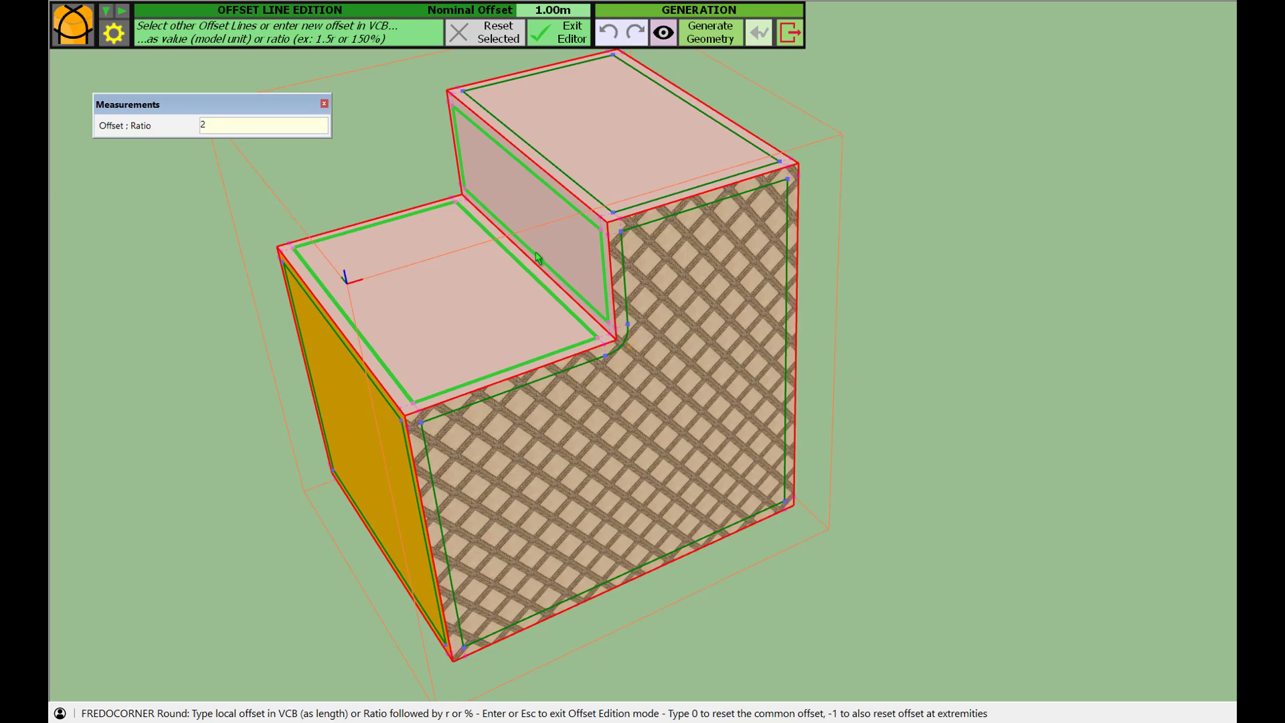
key(Return)
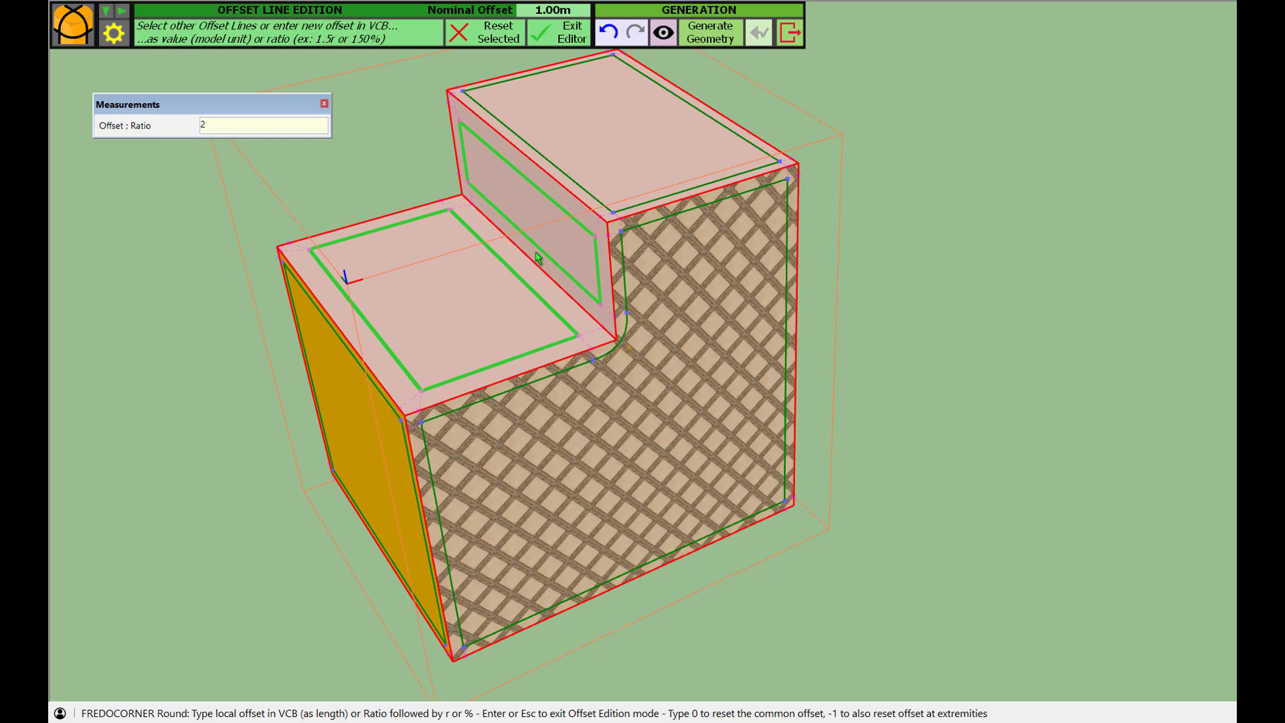
click(662, 34)
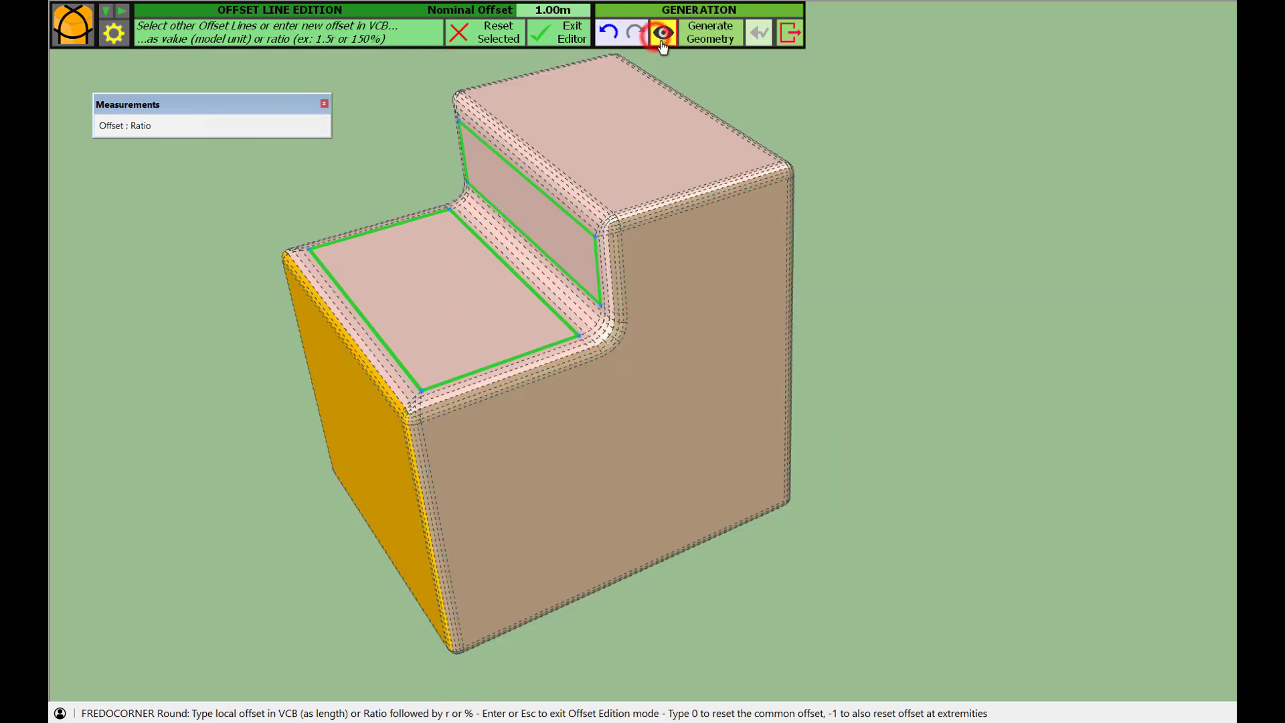
- Add the upper face's full offset loop to the selection, set the offset to 2 m and generate the geometry
click(581, 189)
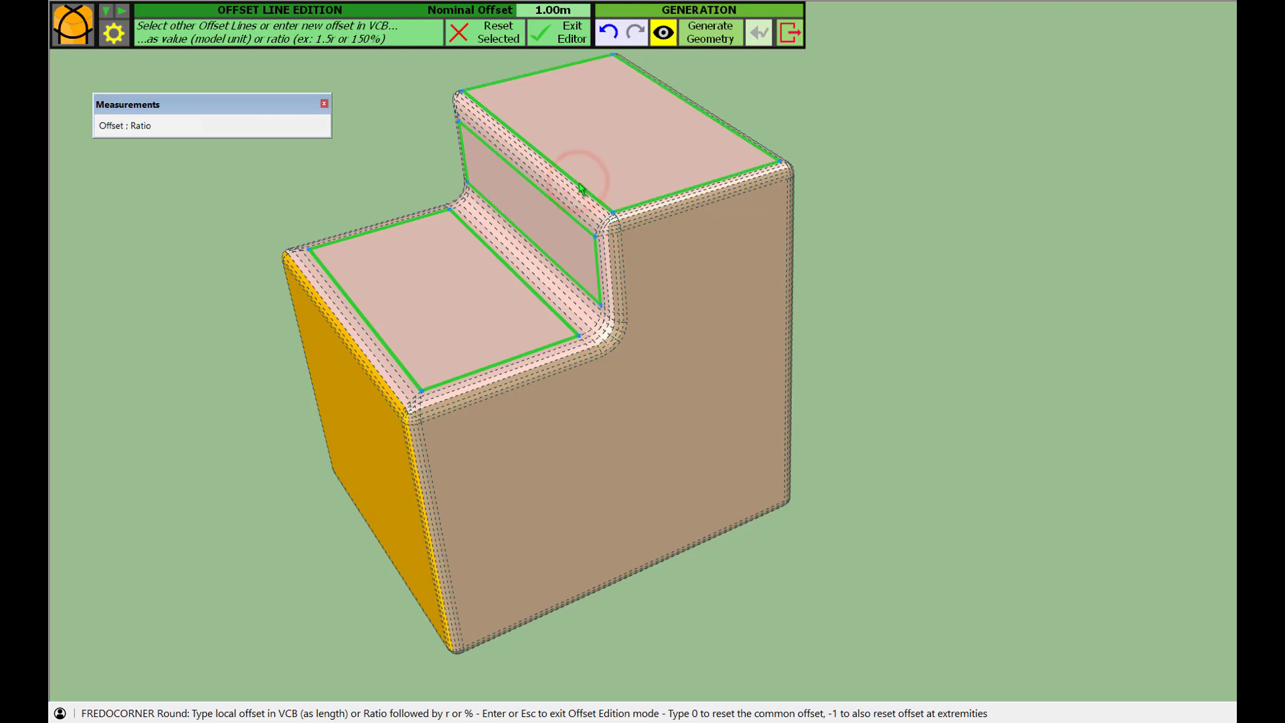
text(2)
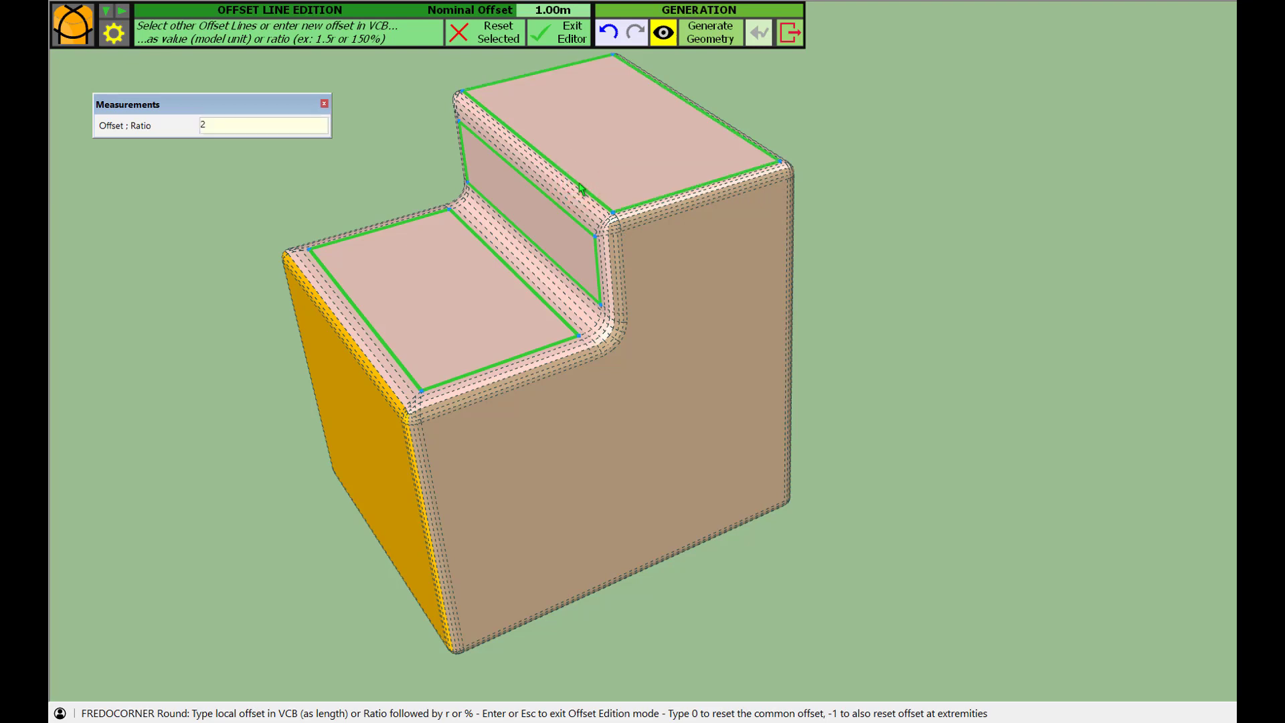
key(Return)
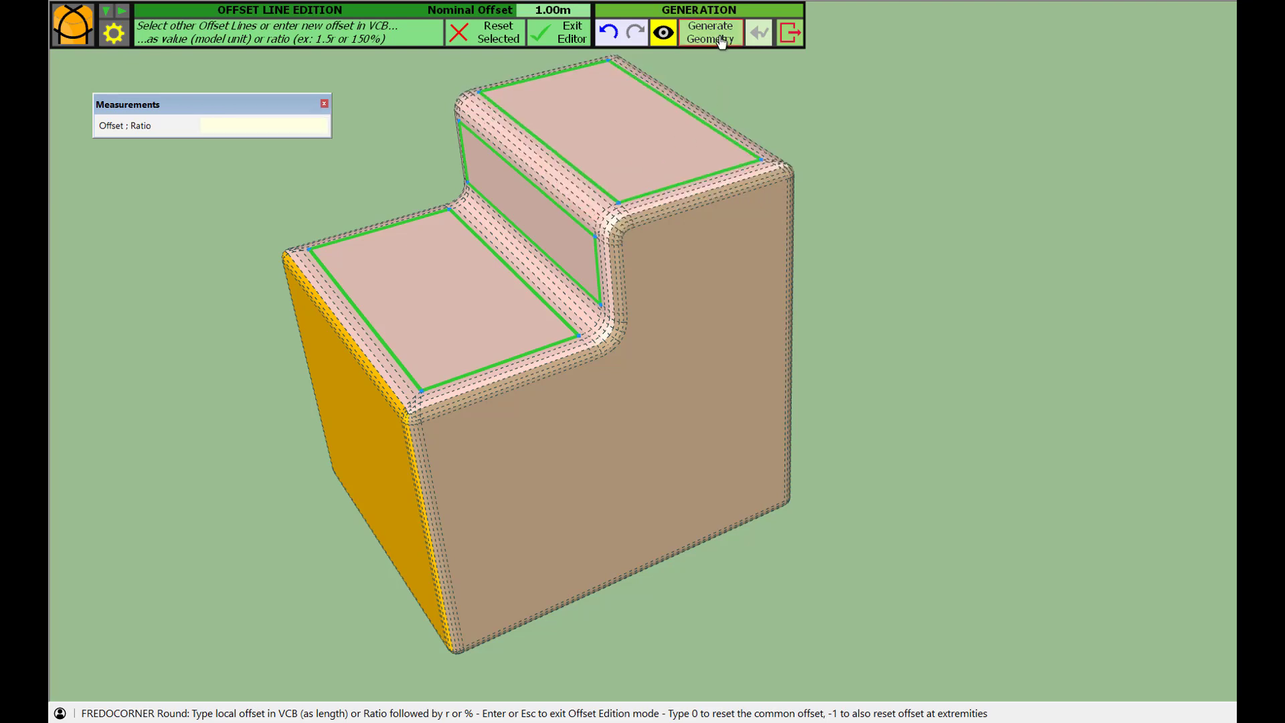
click(712, 34)
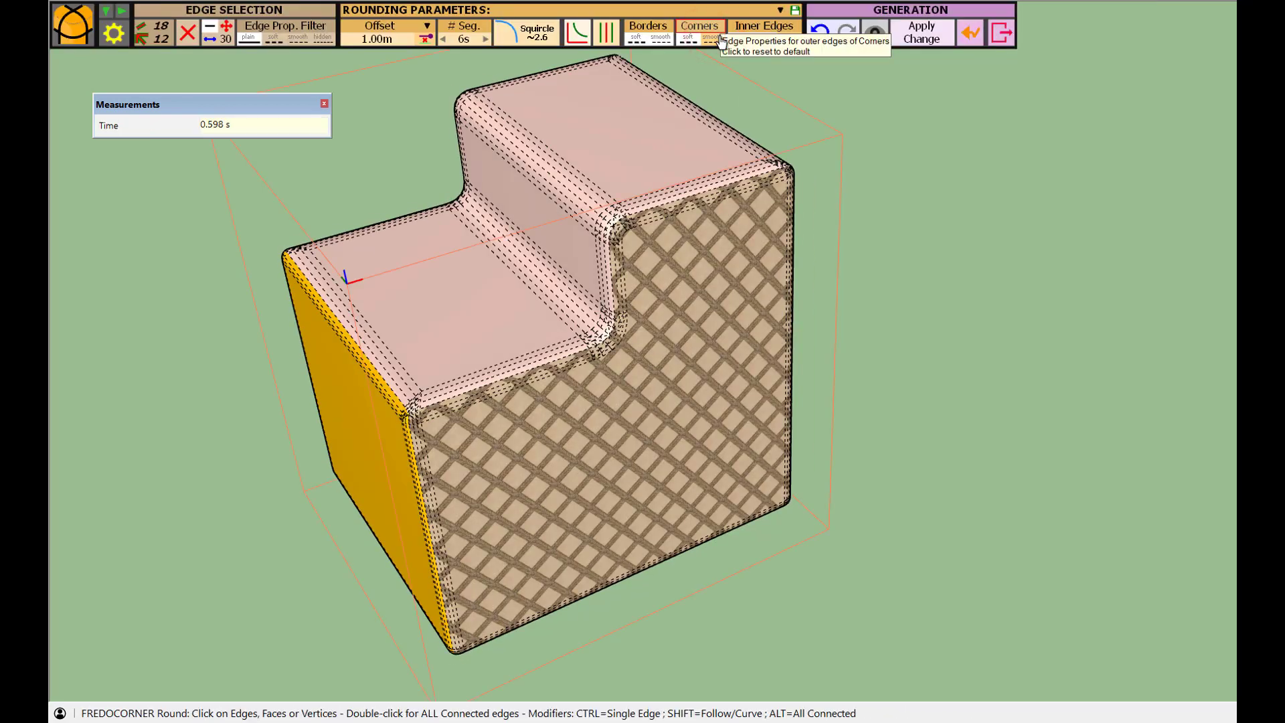
- Roll back the generated geometry, undo the offset loop changes and leave preview mode
click(970, 34)
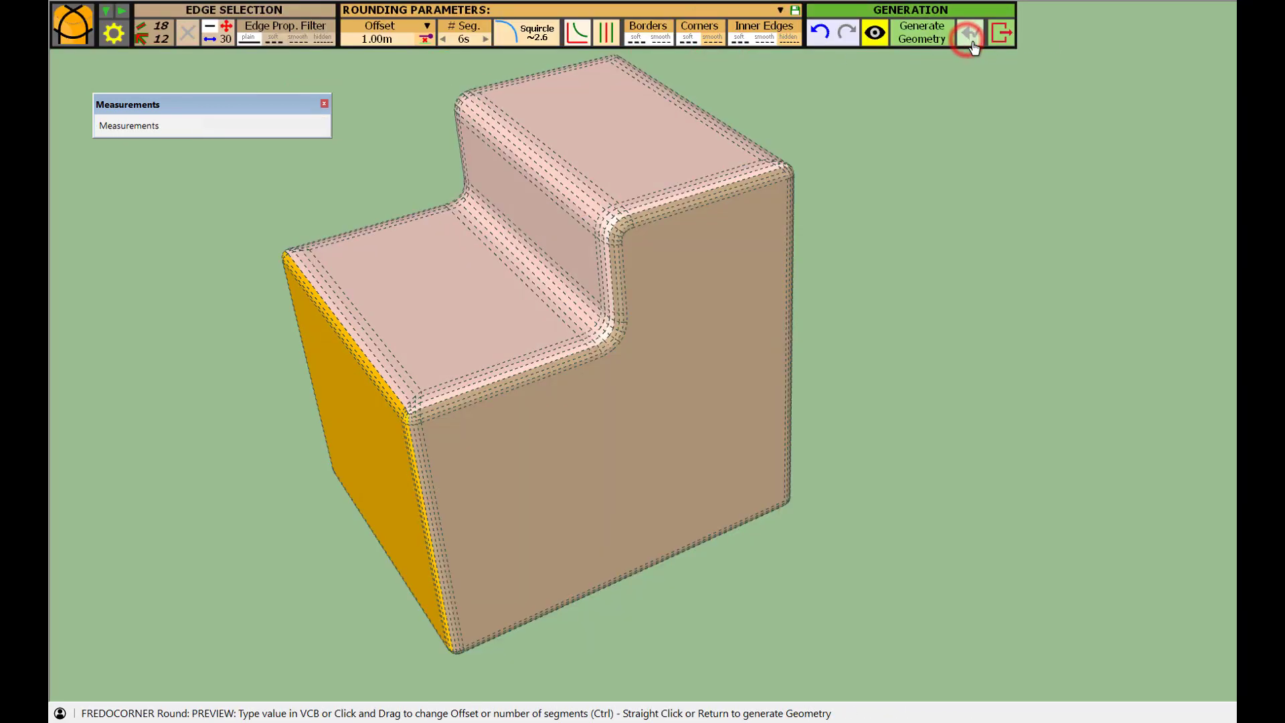
click(820, 34)
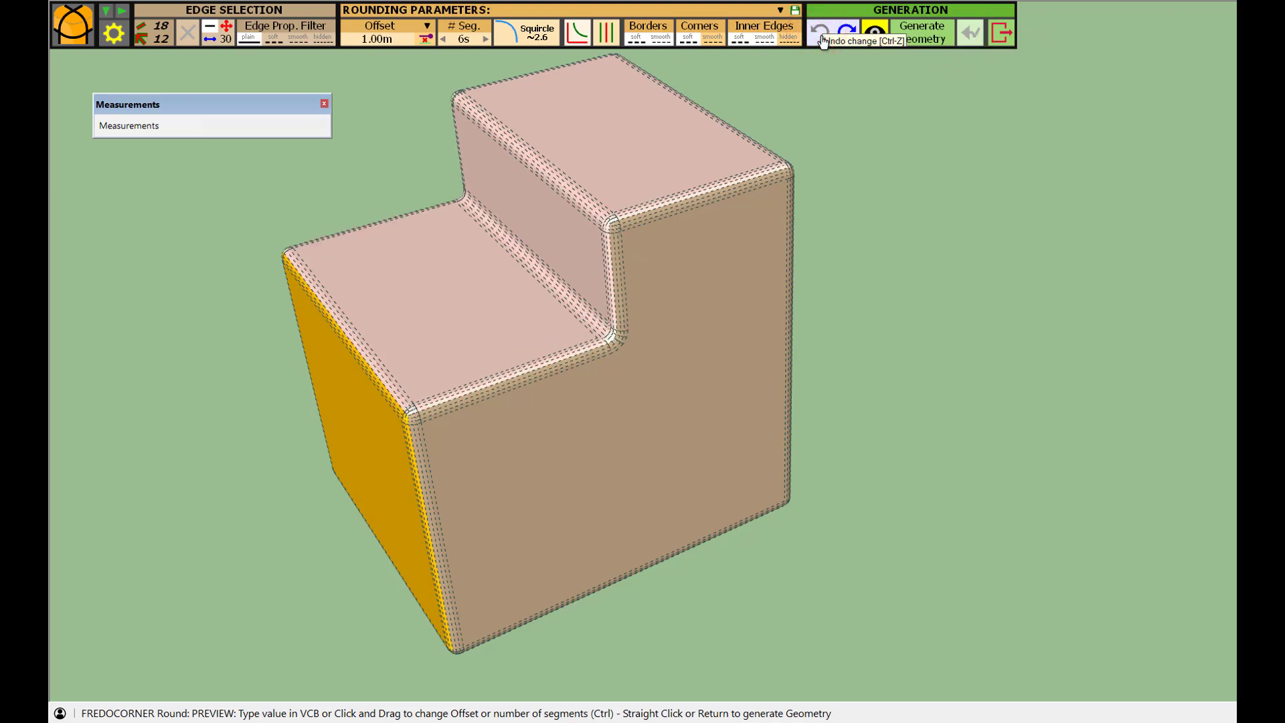
click(873, 34)
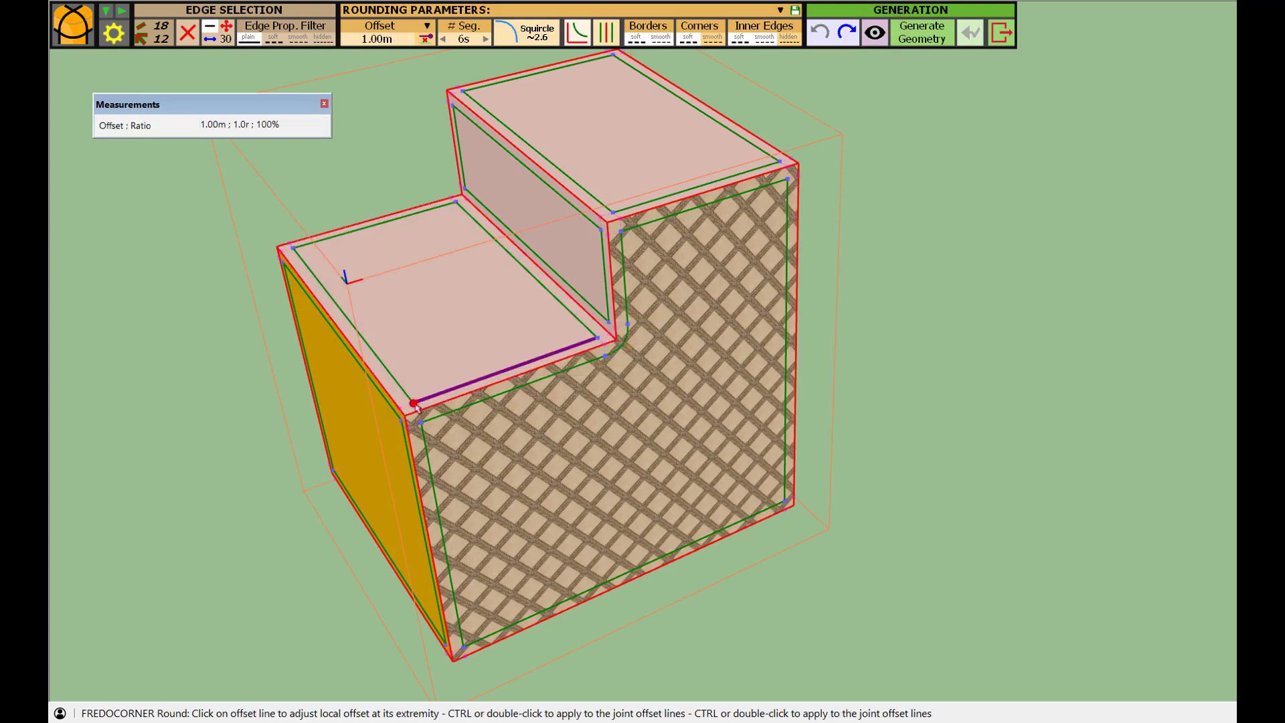
- Set a 2 m corner offset on both offset lines meeting at the lower tread's front-left corner, generate the geometry, then roll it back
double_click(416, 406)
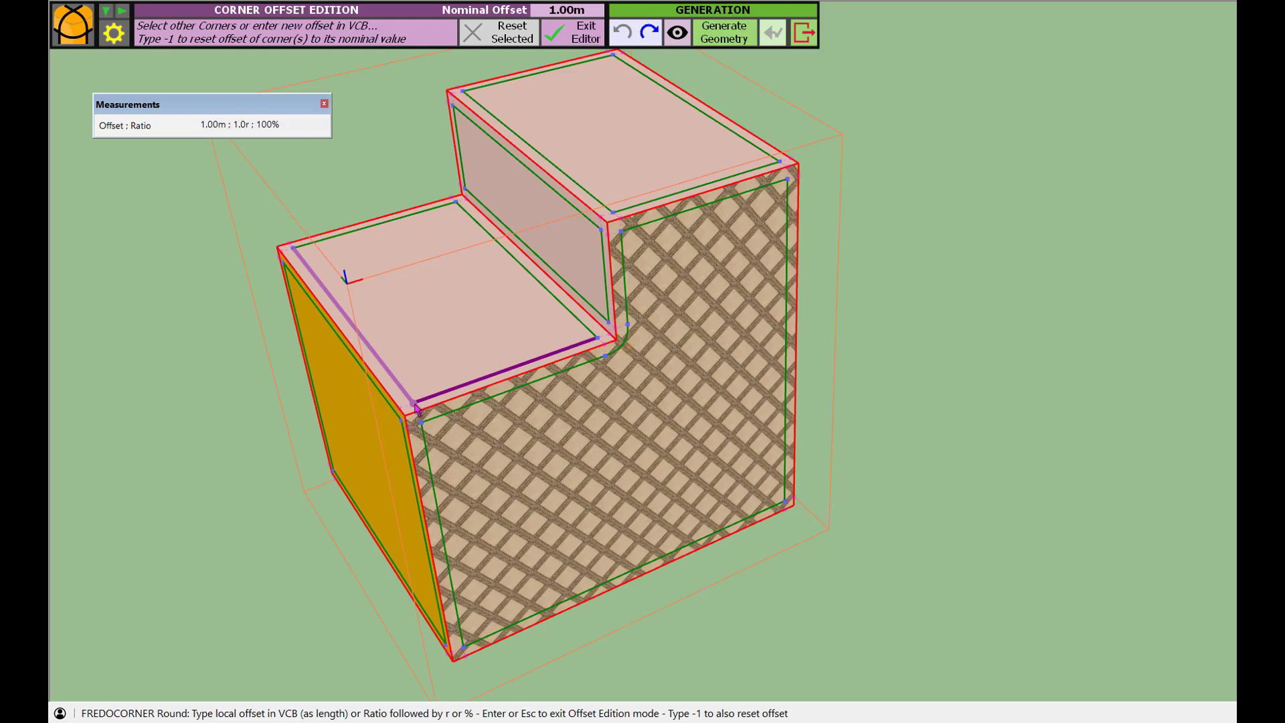
text(2)
key(Return)
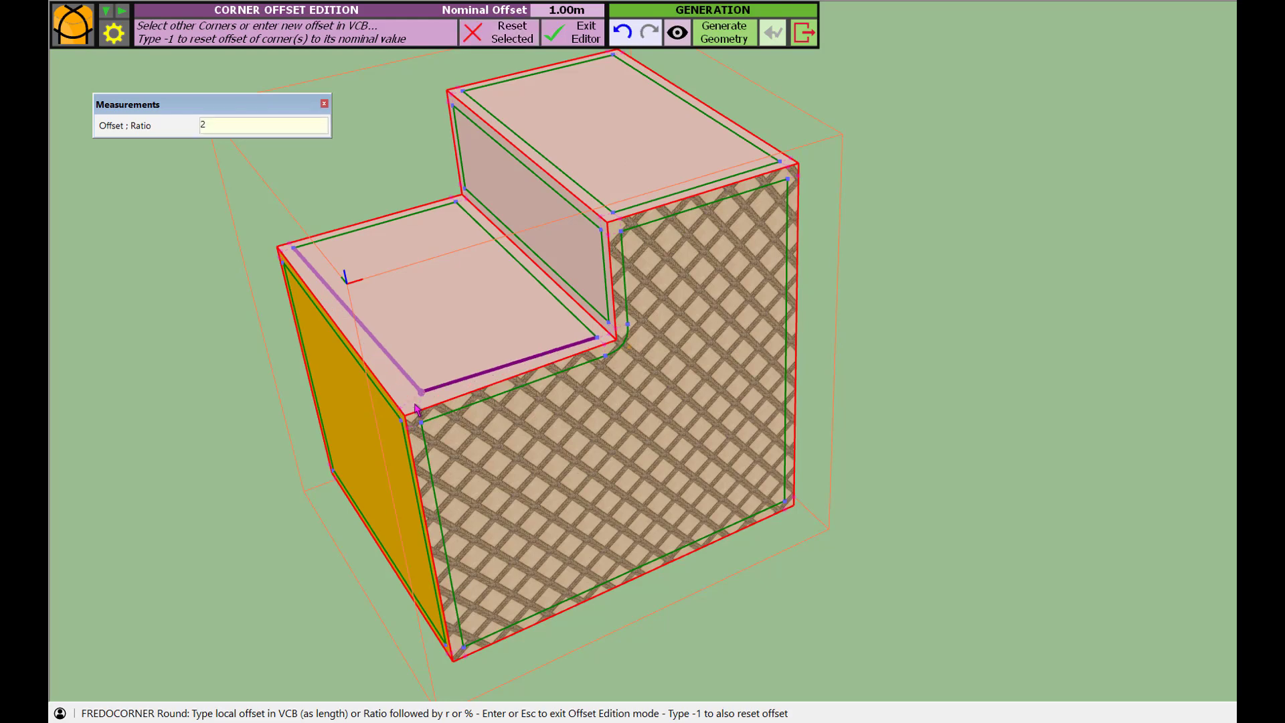
click(722, 37)
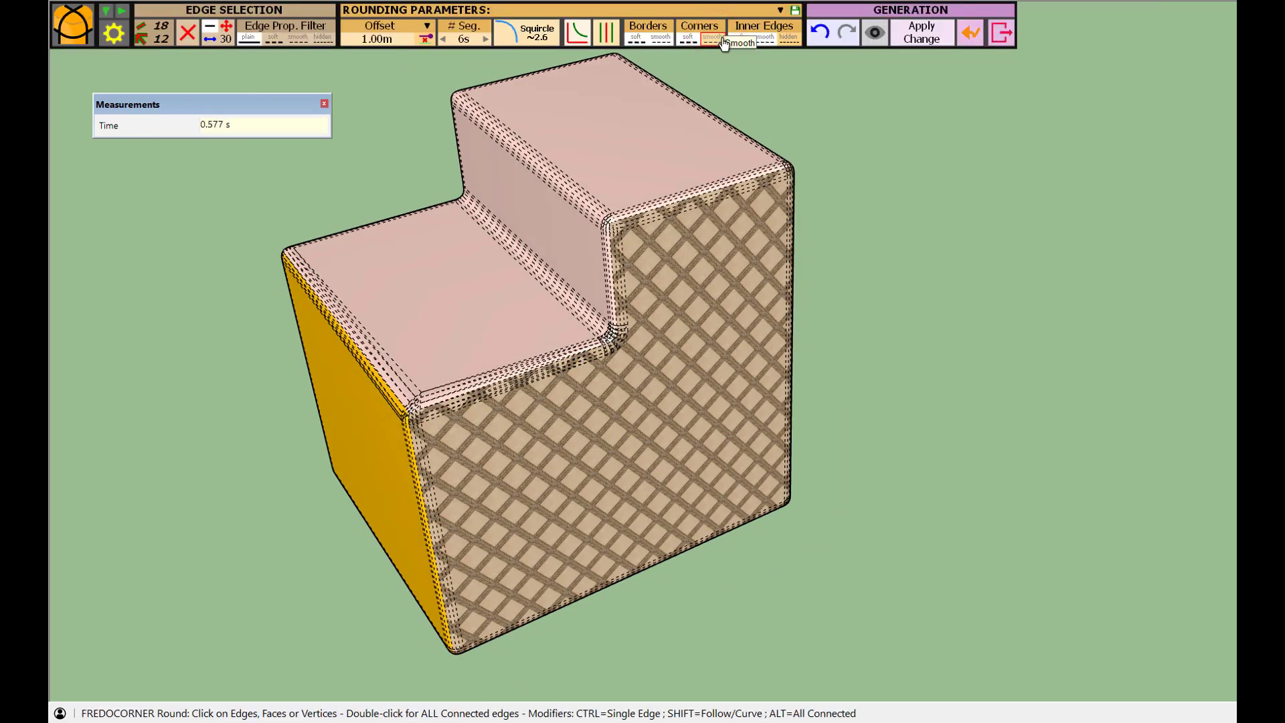
click(970, 35)
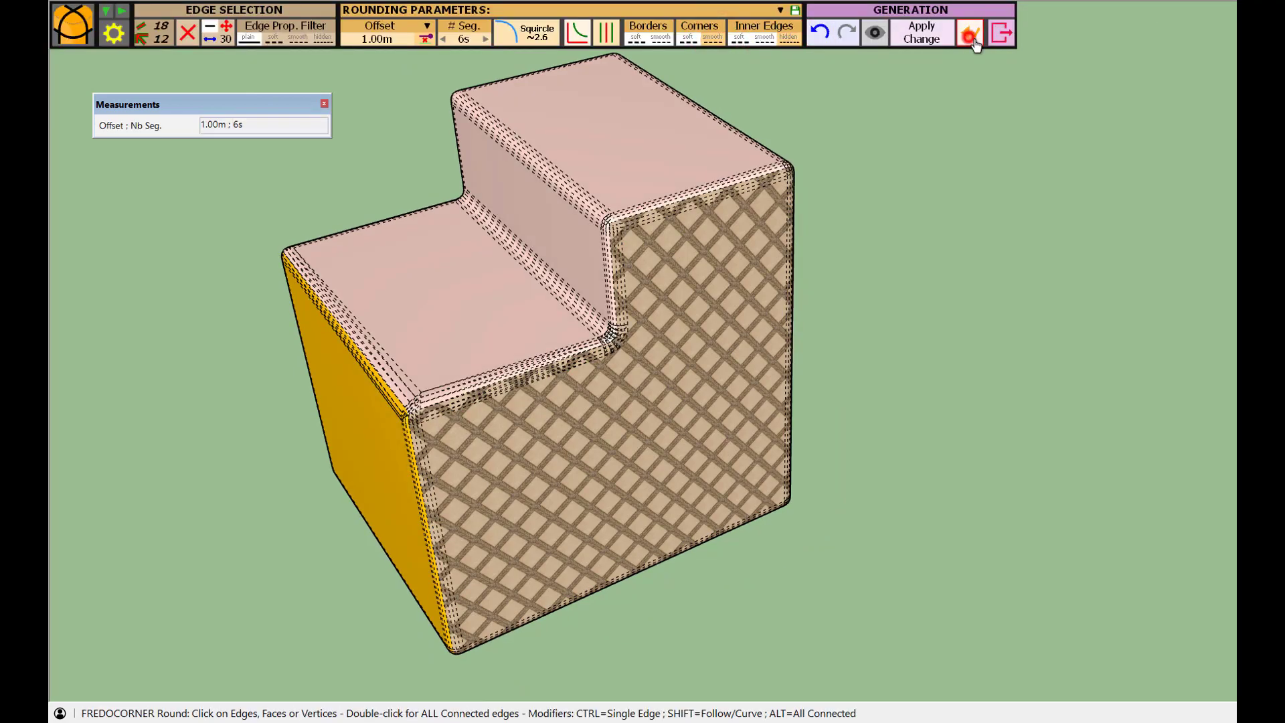